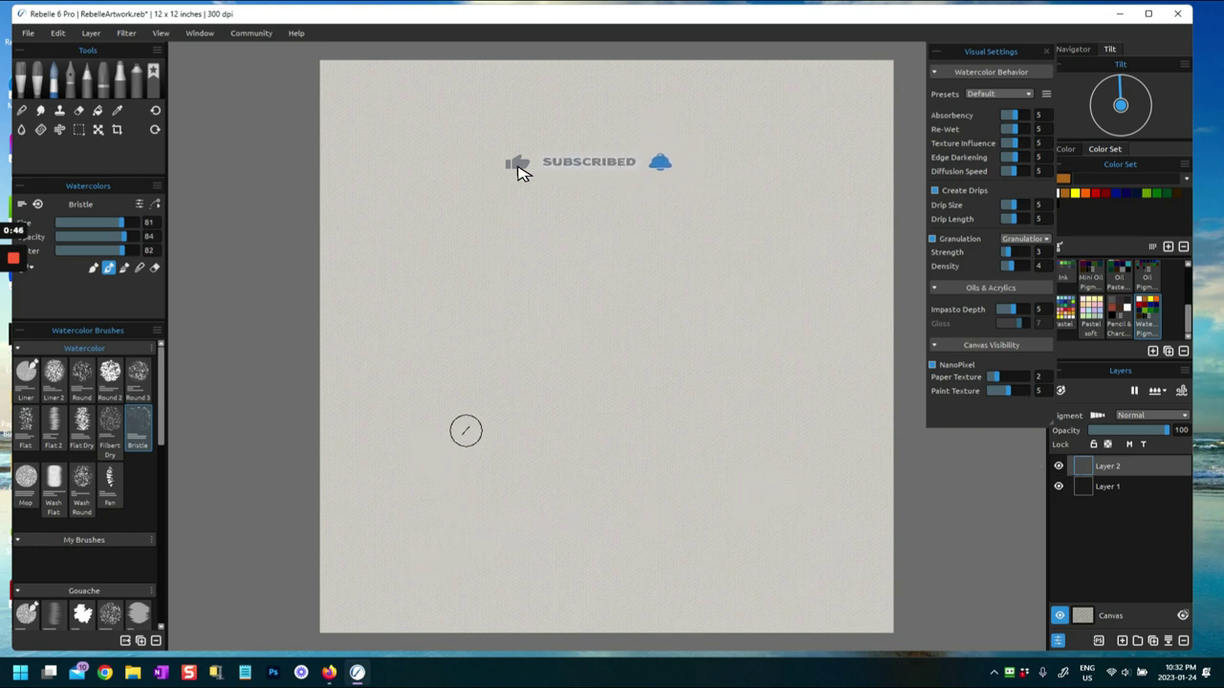
Step: Paint a short orange-brown Bristle watercolor stroke at brush size 94 across the middle of the canvas, with upward tilt for drips
{"action": "mouse_move", "coordinate": [677, 487]}
{"action": "left_mouse_down"}
{"action": "mouse_move", "coordinate": [602, 498]}
{"action": "mouse_move", "coordinate": [584, 487]}
{"action": "left_mouse_up"}
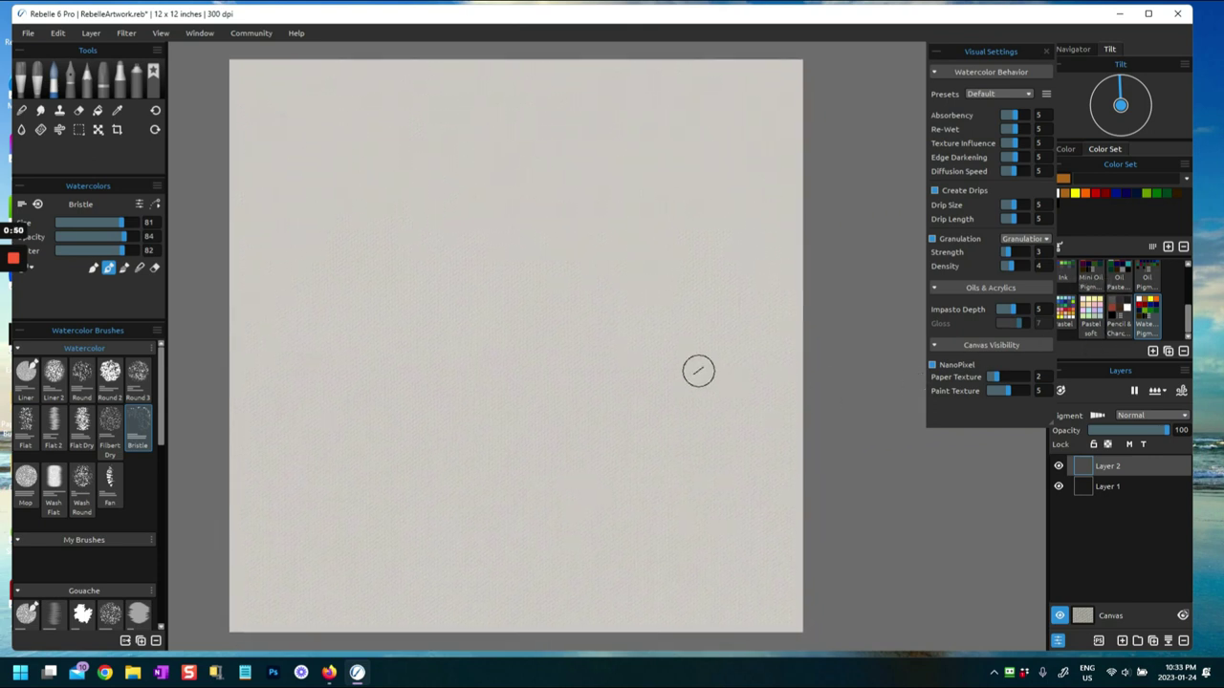
{"action": "left_click", "coordinate": [1065, 195]}
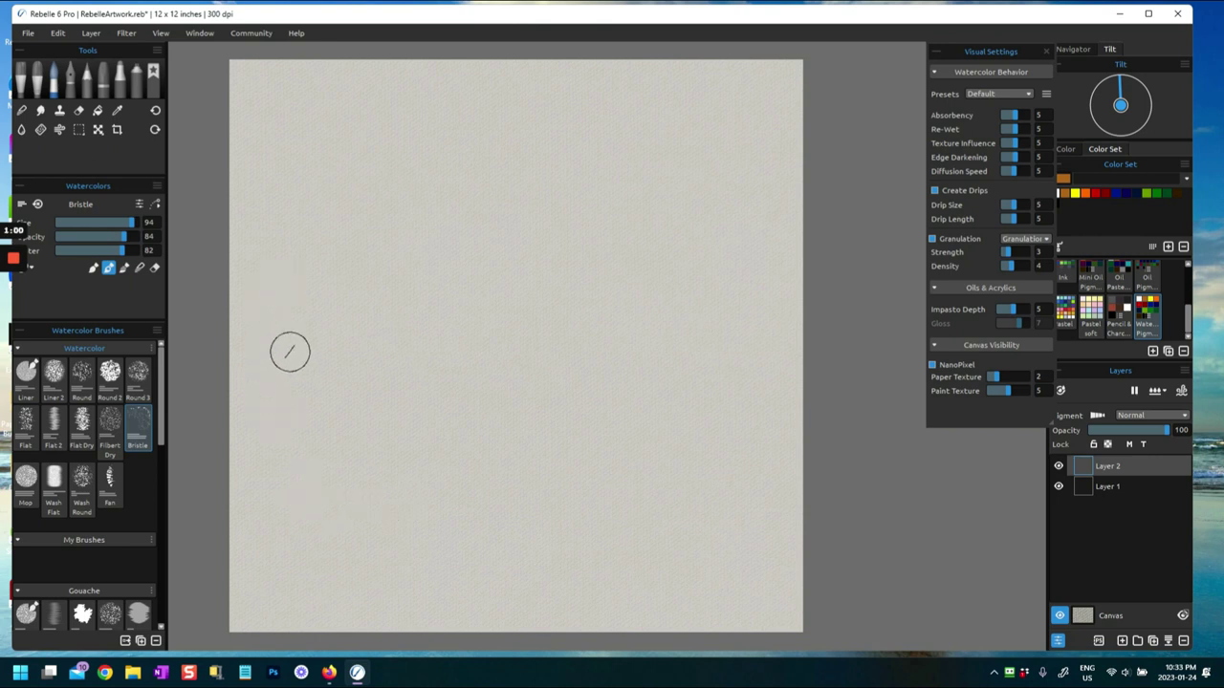
{"action": "left_click_drag", "start_coordinate": [494, 332], "coordinate": [574, 335]}
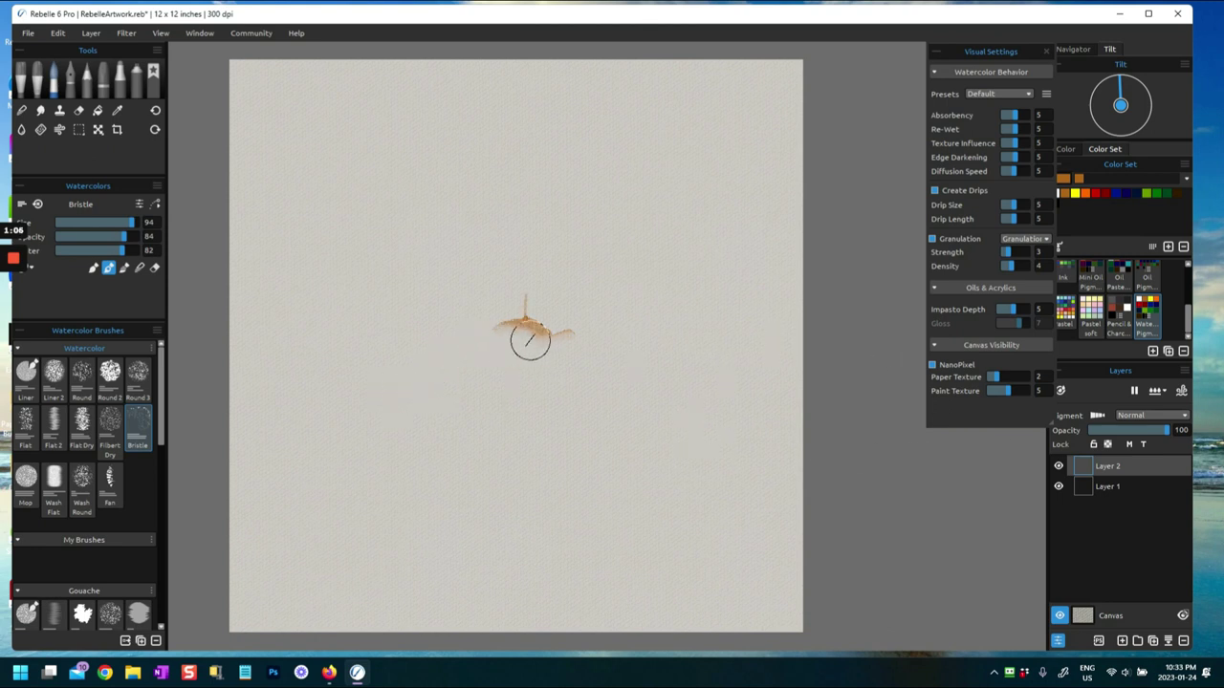
{"action": "left_click_drag", "start_coordinate": [543, 340], "coordinate": [612, 334]}
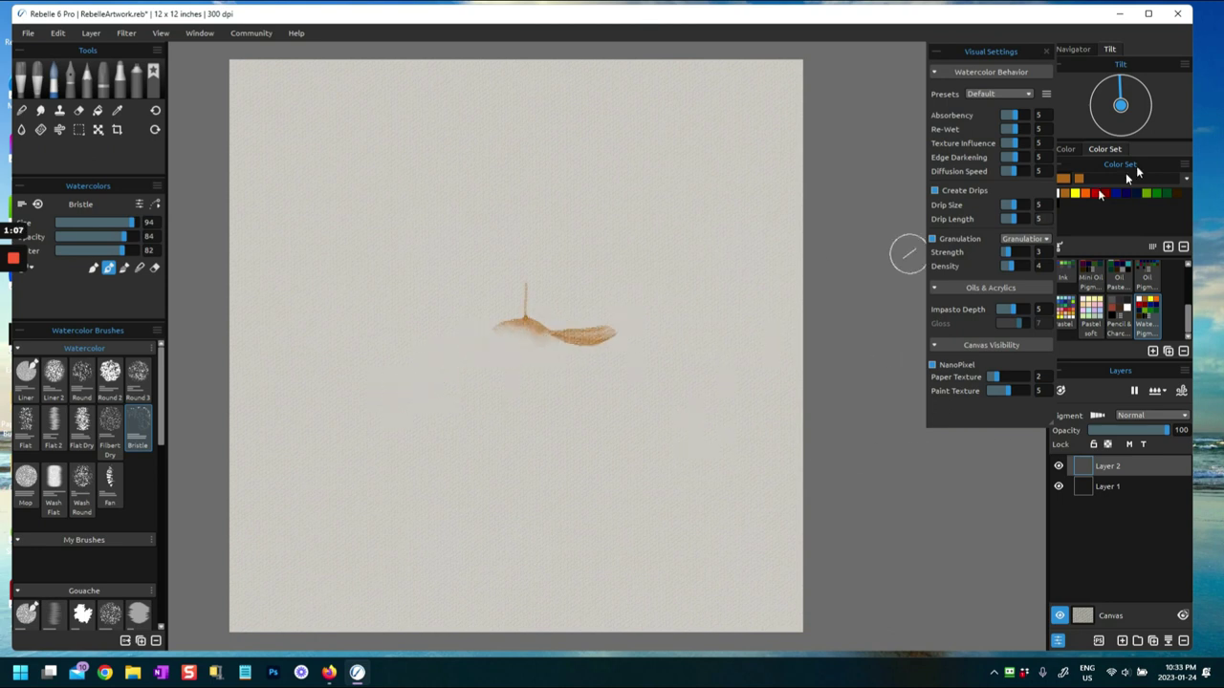
{"action": "left_click", "coordinate": [1120, 86]}
{"action": "left_click_drag", "start_coordinate": [611, 333], "coordinate": [634, 327]}
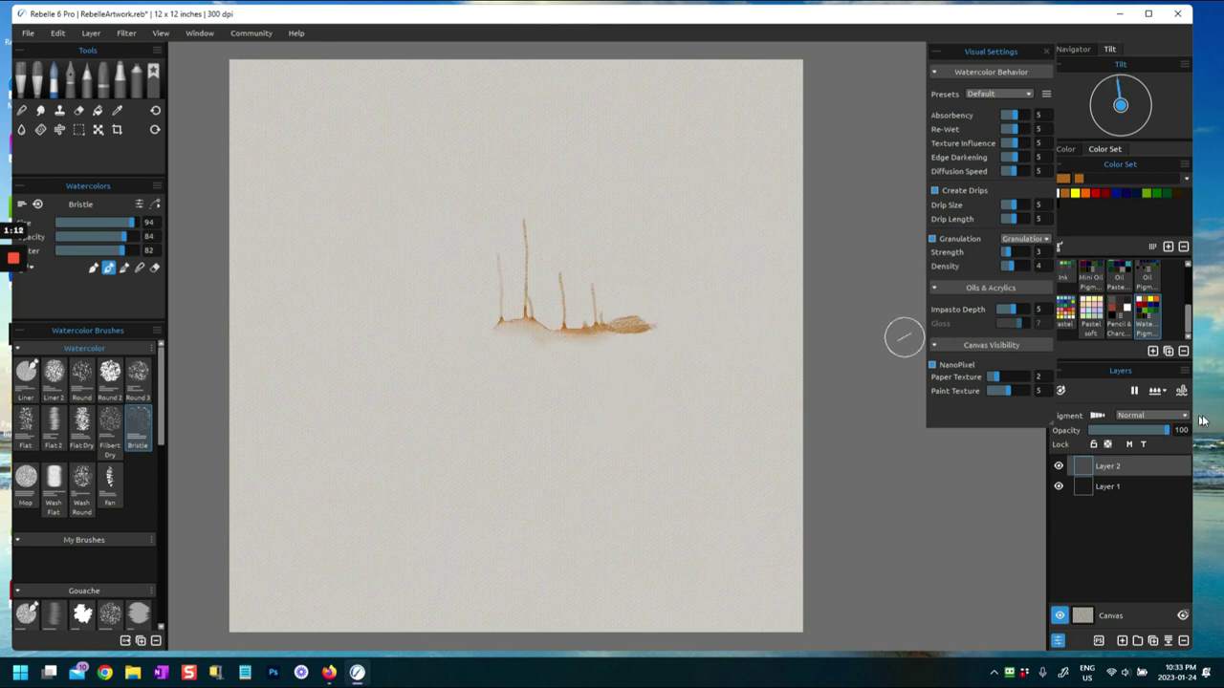
Step: Dry Layer 2 and replace it with a blank layer
{"action": "left_click", "coordinate": [1157, 391]}
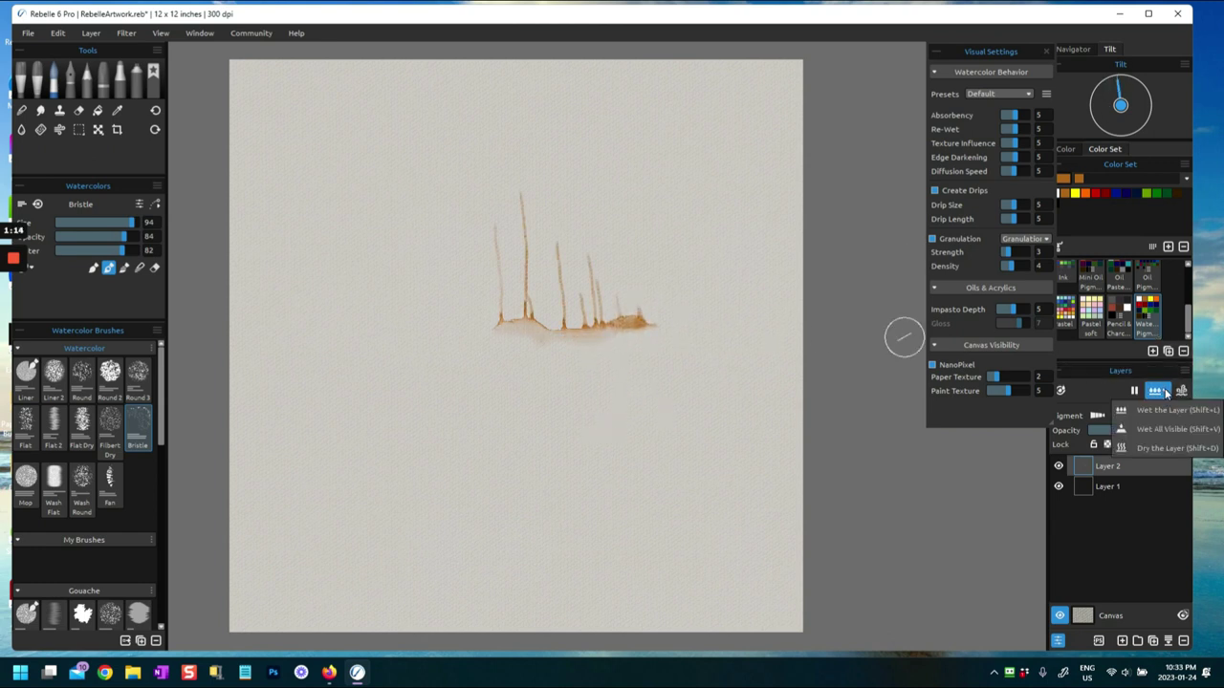
{"action": "left_click", "coordinate": [1160, 446]}
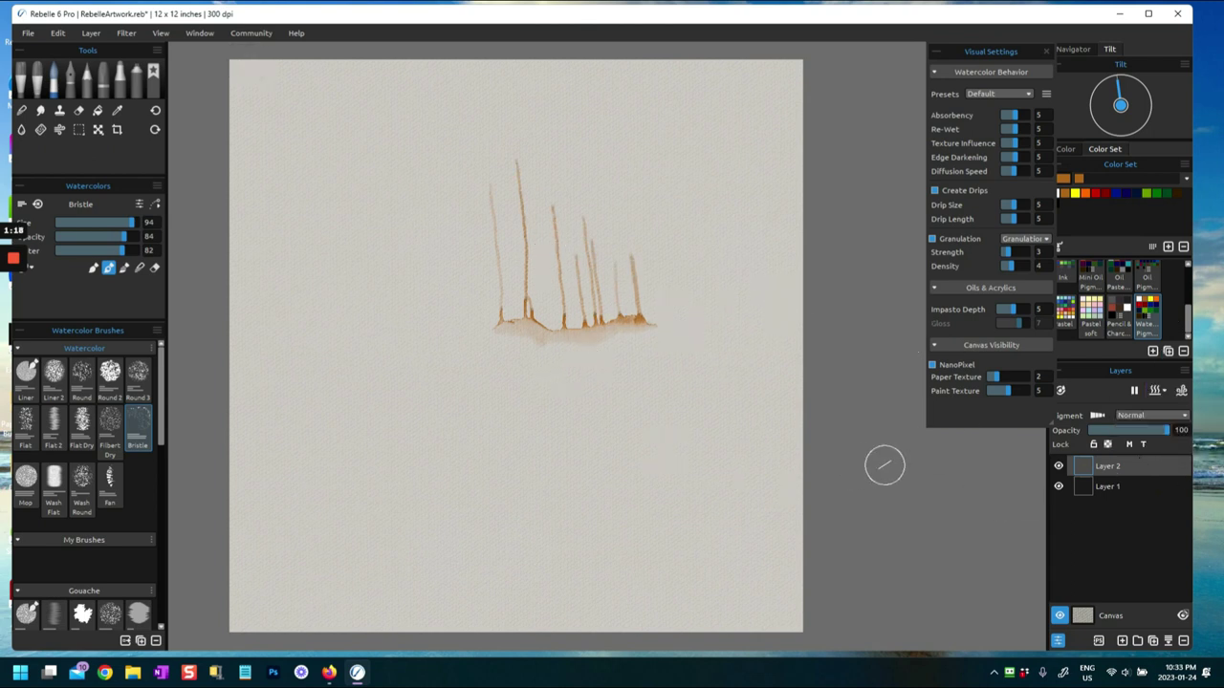
{"action": "left_click", "coordinate": [1059, 467]}
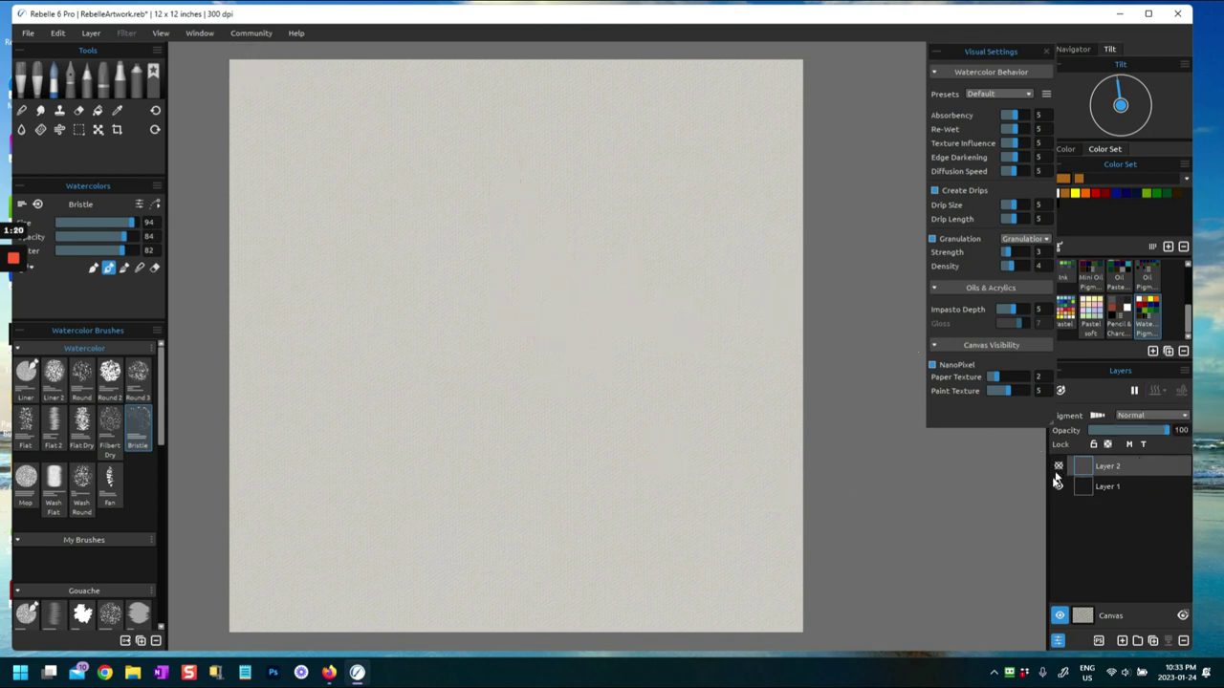
{"action": "left_click", "coordinate": [1169, 642]}
{"action": "left_click", "coordinate": [1124, 641]}
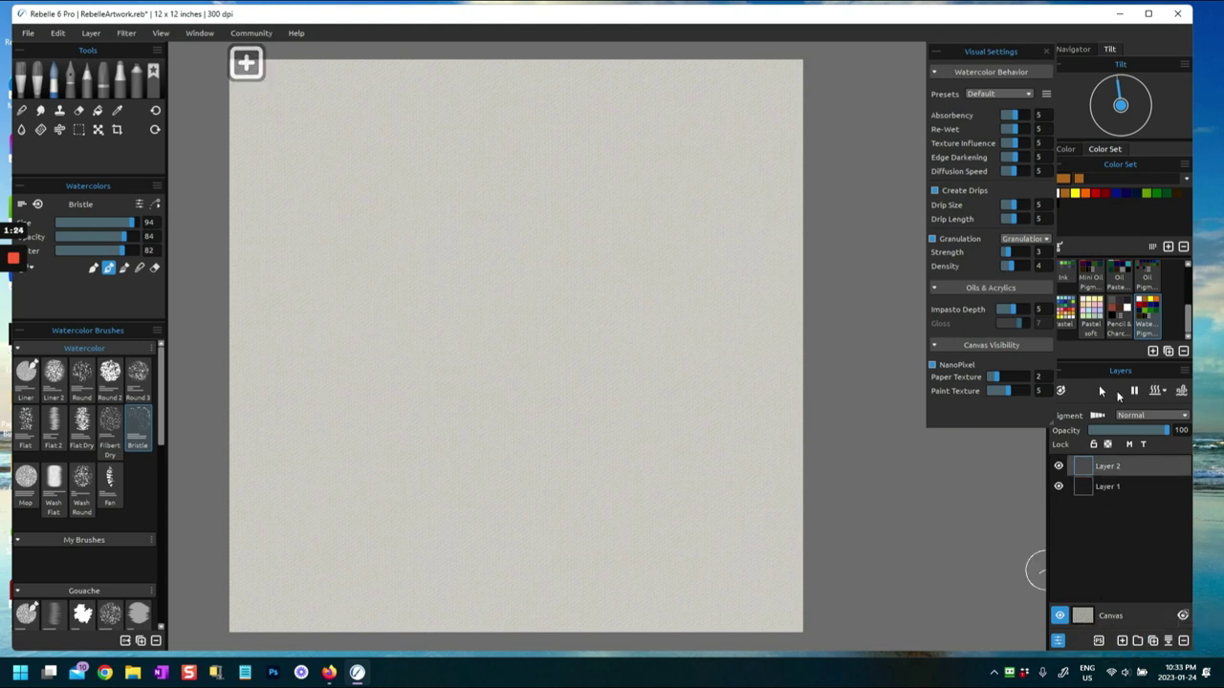
Step: Wet the whole blank layer and paint a short black stroke near the canvas centre, using black from the oil pastel color set
{"action": "left_click", "coordinate": [1153, 394]}
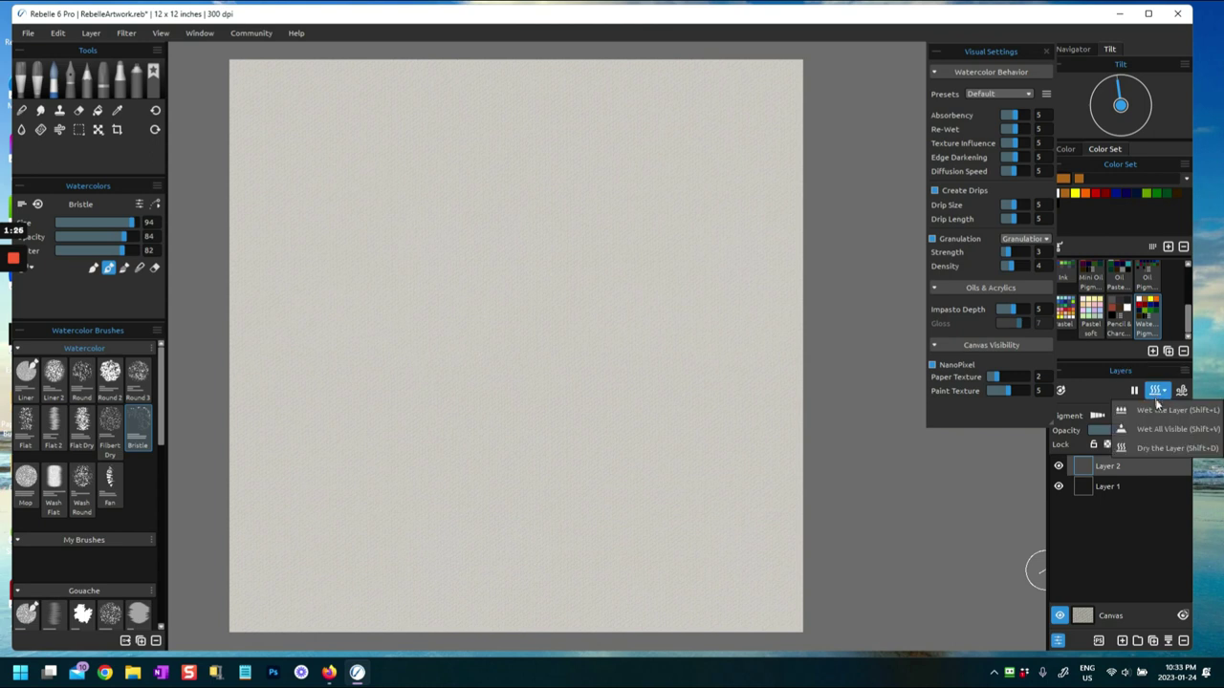
{"action": "left_click", "coordinate": [1154, 411]}
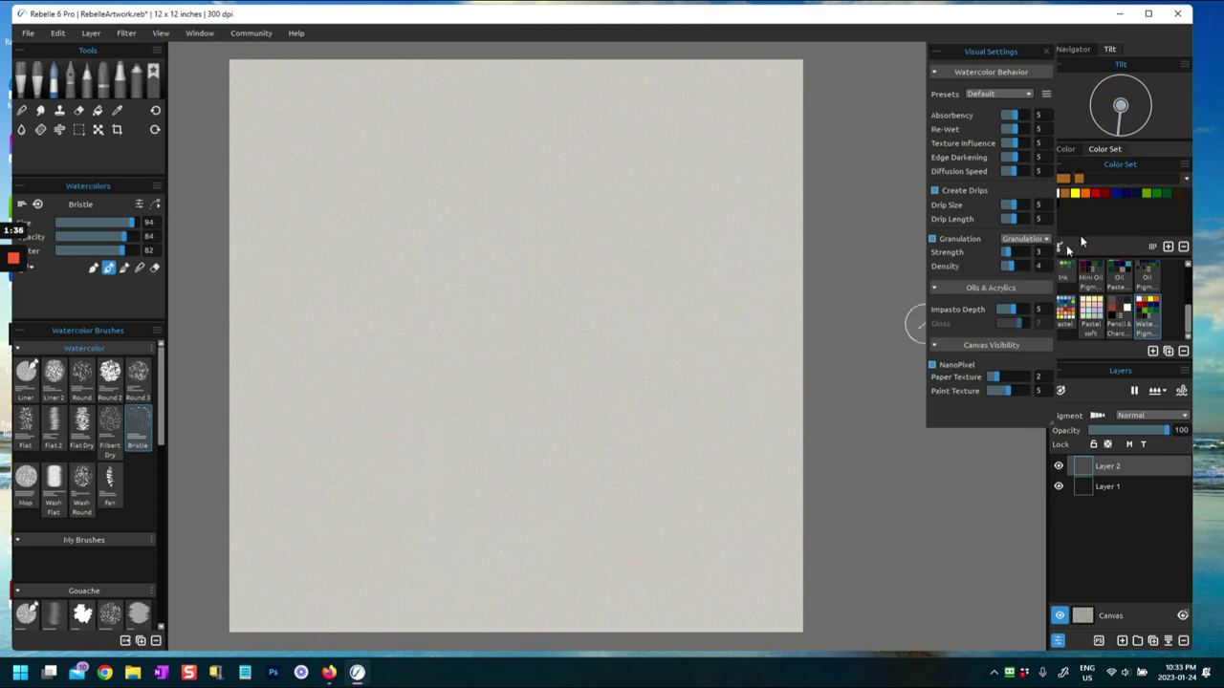
{"action": "left_click", "coordinate": [1114, 323]}
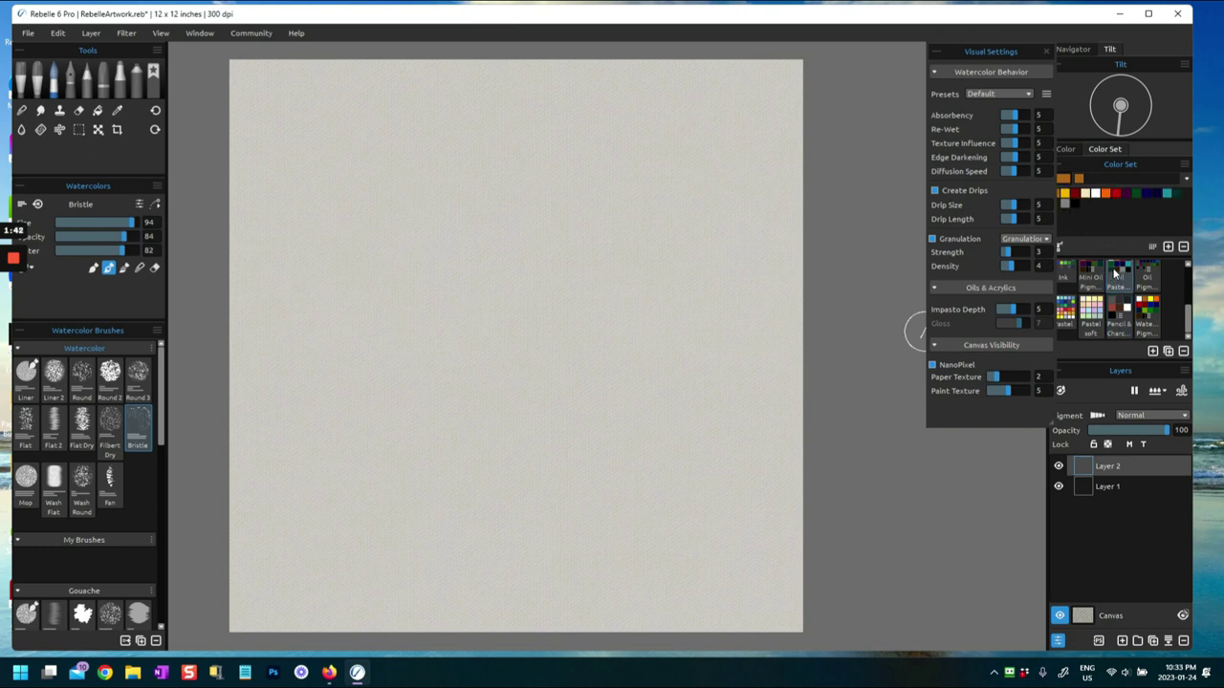
{"action": "left_click", "coordinate": [1077, 205]}
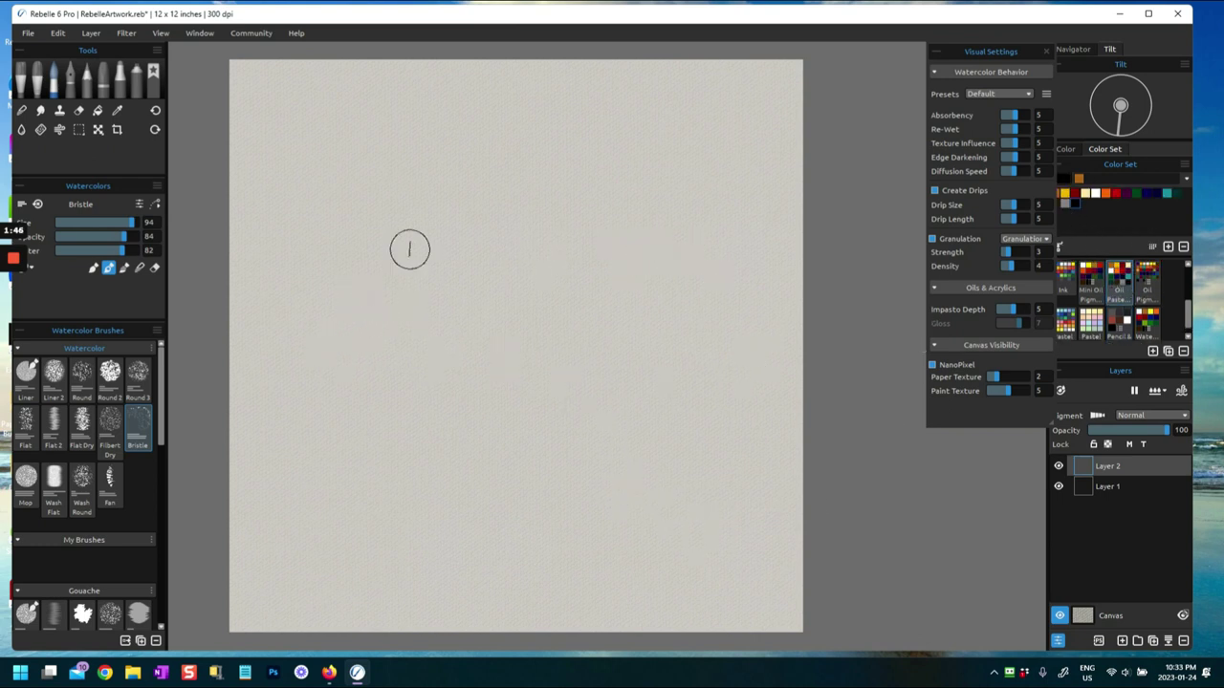
{"action": "left_click_drag", "start_coordinate": [542, 348], "coordinate": [574, 350]}
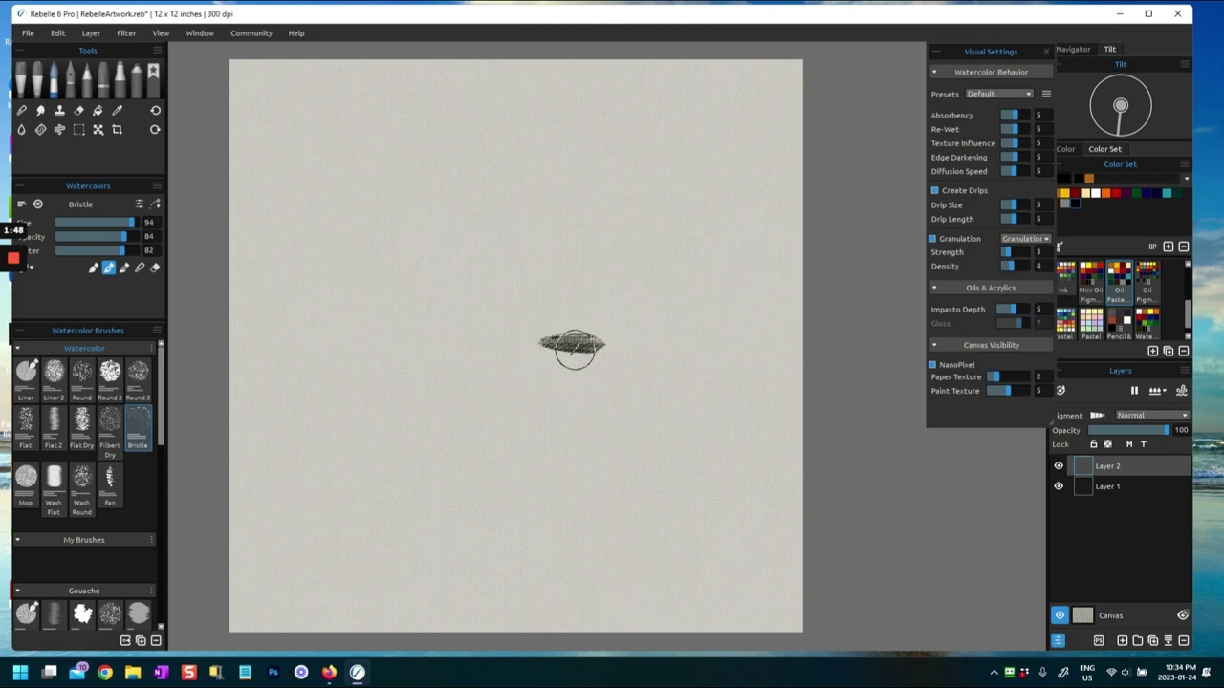
Step: Wet the layer again and set the Bristle brush to size 100 and opacity 89
{"action": "left_click", "coordinate": [1157, 391]}
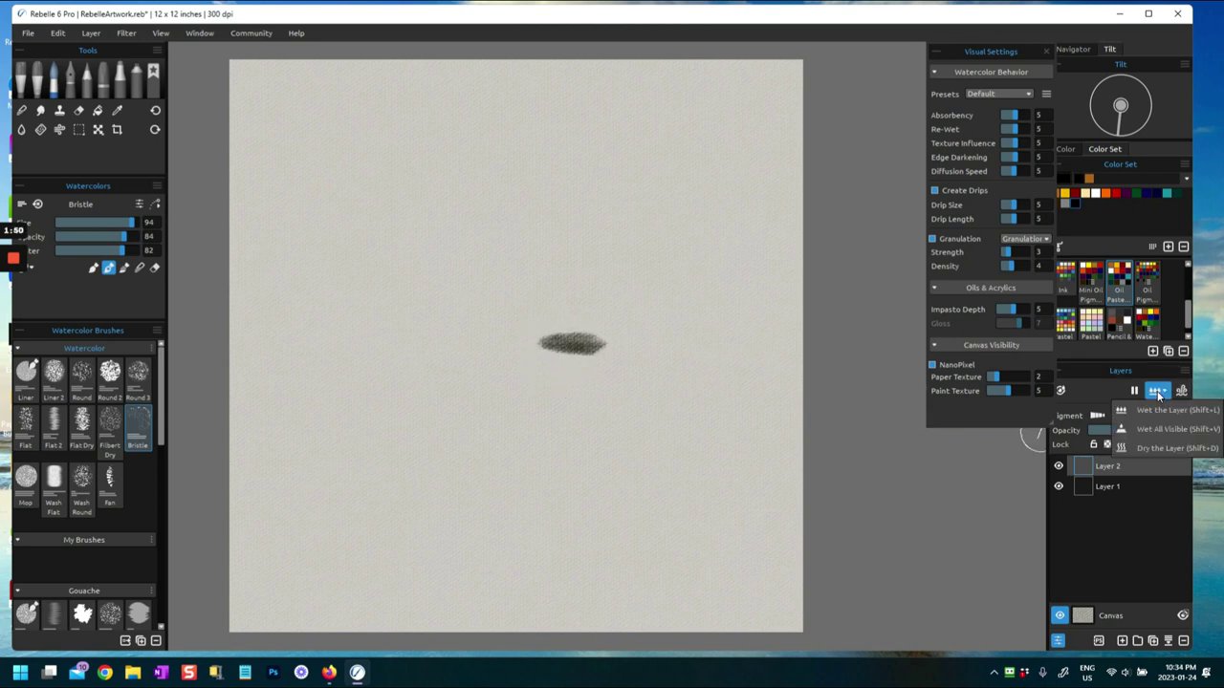
{"action": "left_click", "coordinate": [1157, 411]}
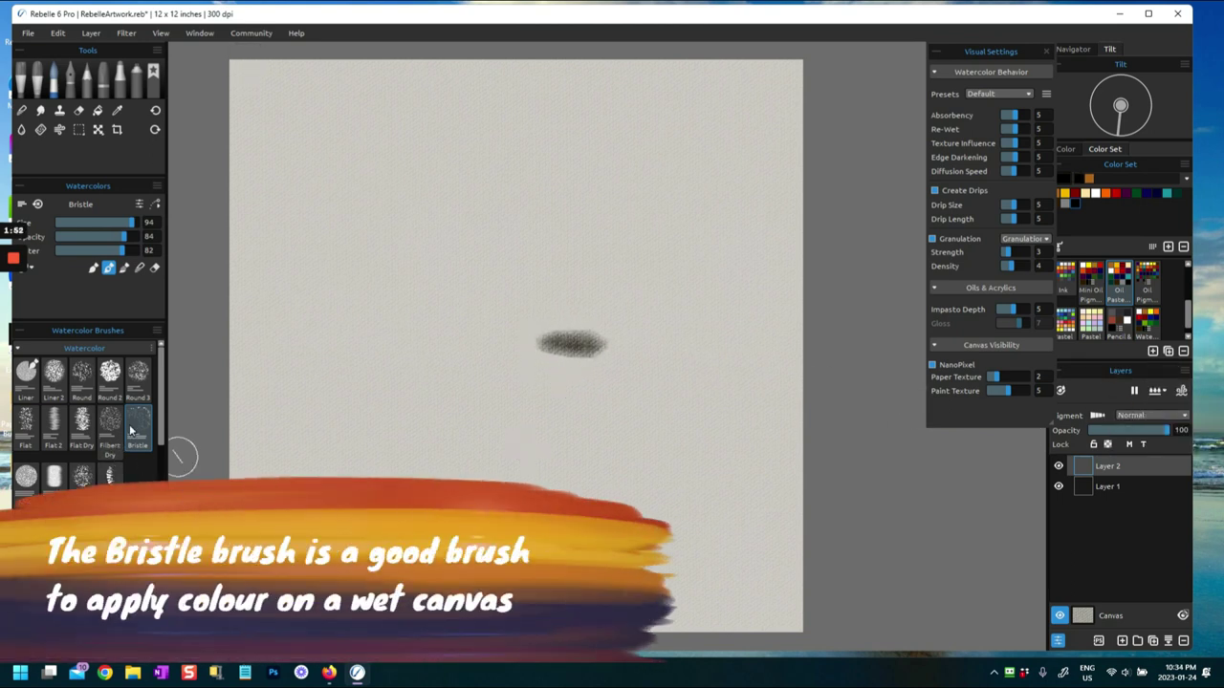
{"action": "left_click_drag", "start_coordinate": [135, 233], "coordinate": [140, 235]}
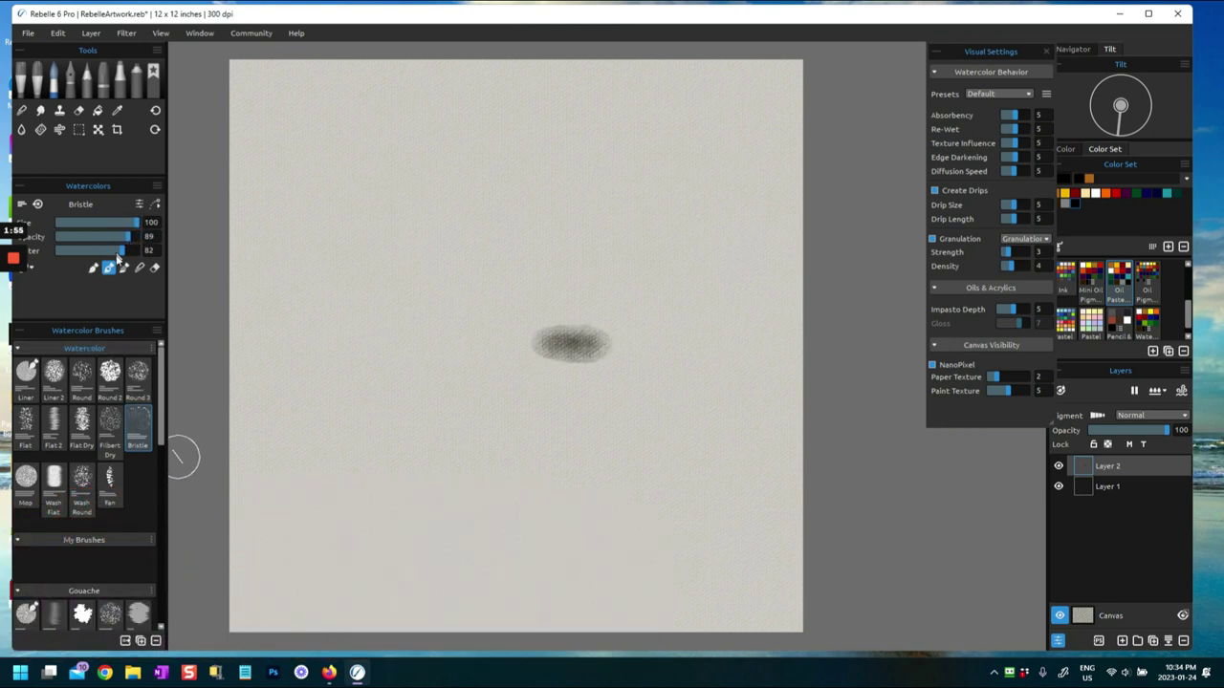
Step: Paint a broad arch of black diagonal strokes on the wet canvas, sloping down from the upper middle to both sides
{"action": "mouse_move", "coordinate": [592, 330]}
{"action": "left_mouse_down"}
{"action": "mouse_move", "coordinate": [538, 337]}
{"action": "mouse_move", "coordinate": [568, 278]}
{"action": "mouse_move", "coordinate": [535, 243]}
{"action": "mouse_move", "coordinate": [582, 363]}
{"action": "mouse_move", "coordinate": [654, 342]}
{"action": "mouse_move", "coordinate": [650, 364]}
{"action": "mouse_move", "coordinate": [577, 354]}
{"action": "mouse_move", "coordinate": [532, 323]}
{"action": "mouse_move", "coordinate": [497, 323]}
{"action": "mouse_move", "coordinate": [517, 276]}
{"action": "mouse_move", "coordinate": [457, 264]}
{"action": "mouse_move", "coordinate": [511, 178]}
{"action": "mouse_move", "coordinate": [442, 192]}
{"action": "mouse_move", "coordinate": [481, 190]}
{"action": "mouse_move", "coordinate": [506, 259]}
{"action": "mouse_move", "coordinate": [523, 266]}
{"action": "mouse_move", "coordinate": [496, 230]}
{"action": "mouse_move", "coordinate": [495, 173]}
{"action": "mouse_move", "coordinate": [648, 344]}
{"action": "mouse_move", "coordinate": [702, 342]}
{"action": "mouse_move", "coordinate": [633, 397]}
{"action": "mouse_move", "coordinate": [612, 328]}
{"action": "mouse_move", "coordinate": [561, 309]}
{"action": "mouse_move", "coordinate": [438, 329]}
{"action": "mouse_move", "coordinate": [457, 269]}
{"action": "mouse_move", "coordinate": [445, 244]}
{"action": "mouse_move", "coordinate": [464, 208]}
{"action": "mouse_move", "coordinate": [461, 198]}
{"action": "mouse_move", "coordinate": [419, 200]}
{"action": "mouse_move", "coordinate": [578, 206]}
{"action": "mouse_move", "coordinate": [639, 251]}
{"action": "mouse_move", "coordinate": [582, 314]}
{"action": "mouse_move", "coordinate": [692, 313]}
{"action": "mouse_move", "coordinate": [650, 371]}
{"action": "mouse_move", "coordinate": [698, 413]}
{"action": "left_mouse_up"}
{"action": "mouse_move", "coordinate": [334, 356]}
{"action": "left_mouse_down"}
{"action": "mouse_move", "coordinate": [383, 324]}
{"action": "mouse_move", "coordinate": [411, 339]}
{"action": "mouse_move", "coordinate": [382, 287]}
{"action": "mouse_move", "coordinate": [421, 220]}
{"action": "mouse_move", "coordinate": [429, 239]}
{"action": "left_mouse_up"}
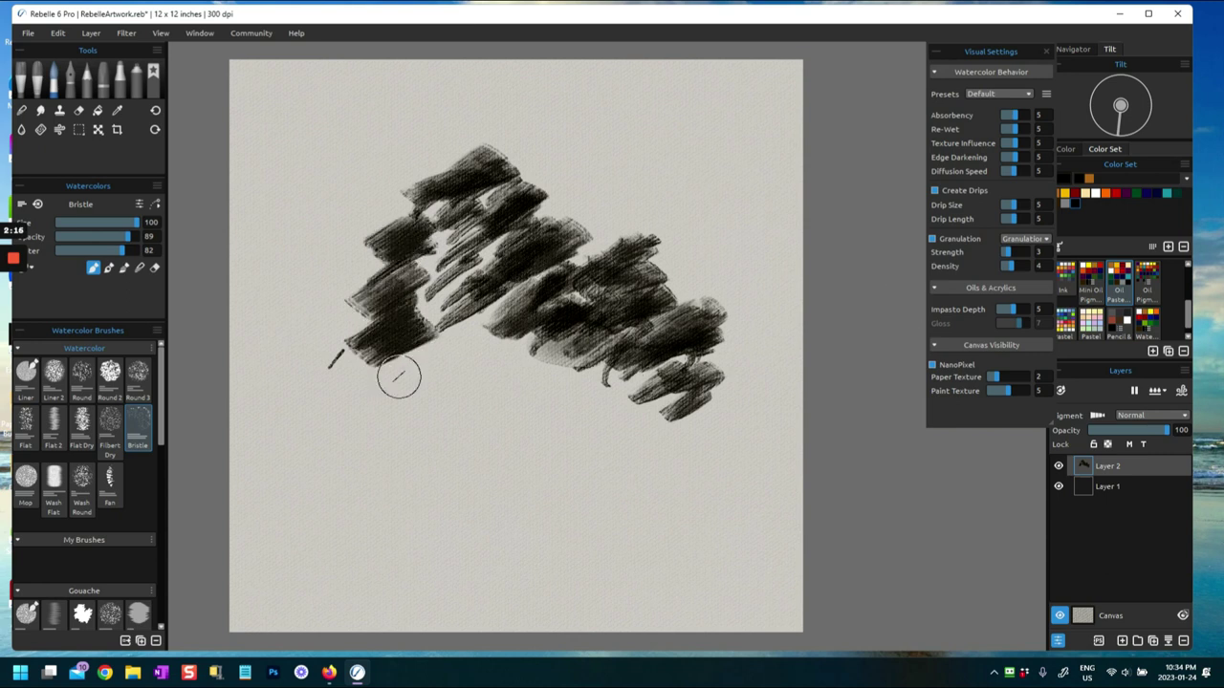
{"action": "mouse_move", "coordinate": [605, 411]}
{"action": "left_mouse_down"}
{"action": "mouse_move", "coordinate": [648, 397]}
{"action": "mouse_move", "coordinate": [685, 407]}
{"action": "left_mouse_up"}
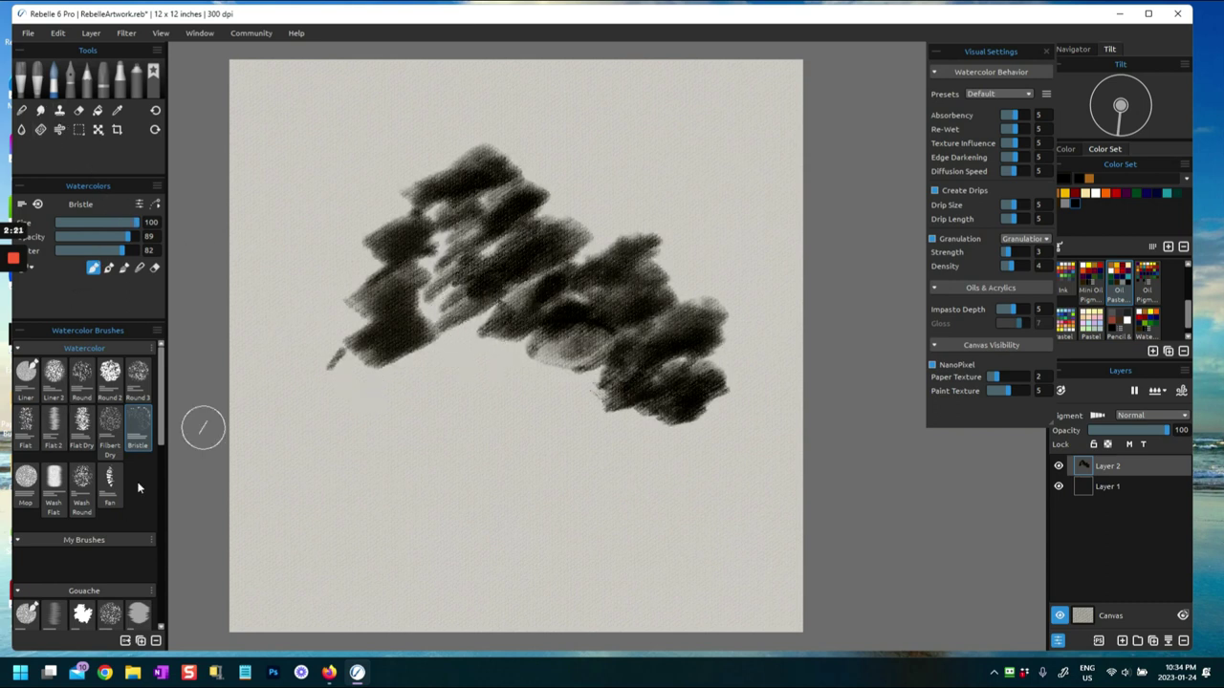
Step: Speckle the wet black shape with dry texture using the Dry tool's Spatter 3 brush at size 85
{"action": "left_click", "coordinate": [40, 129]}
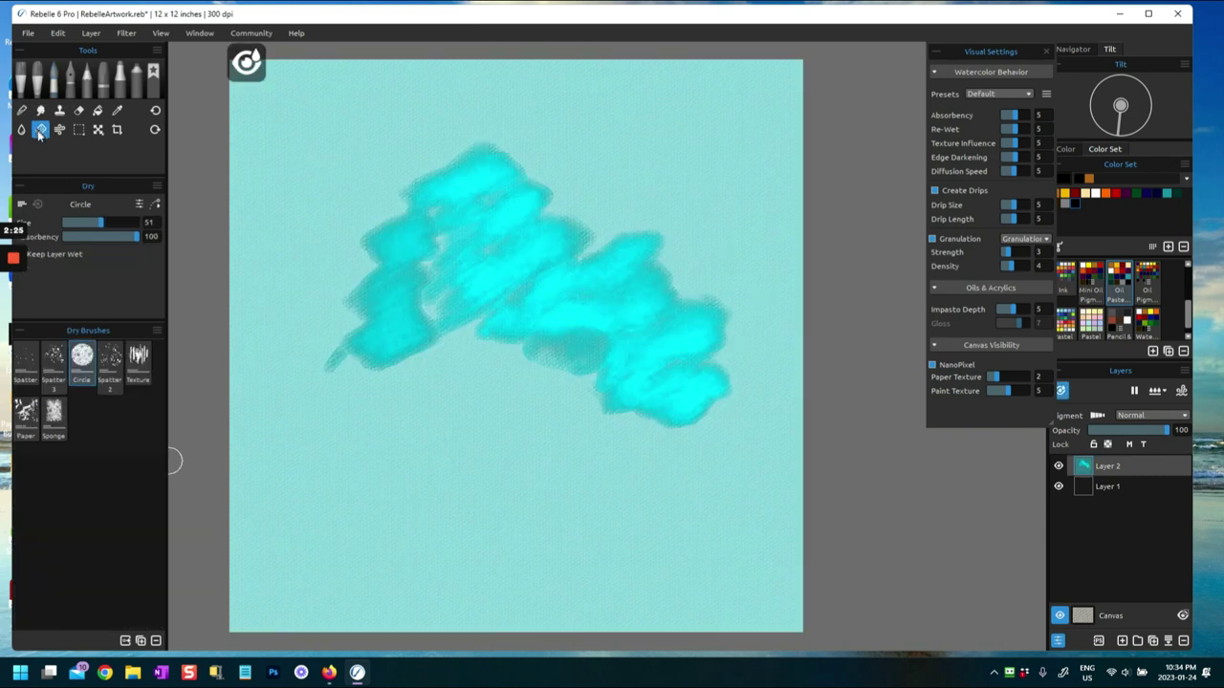
{"action": "left_click", "coordinate": [54, 360]}
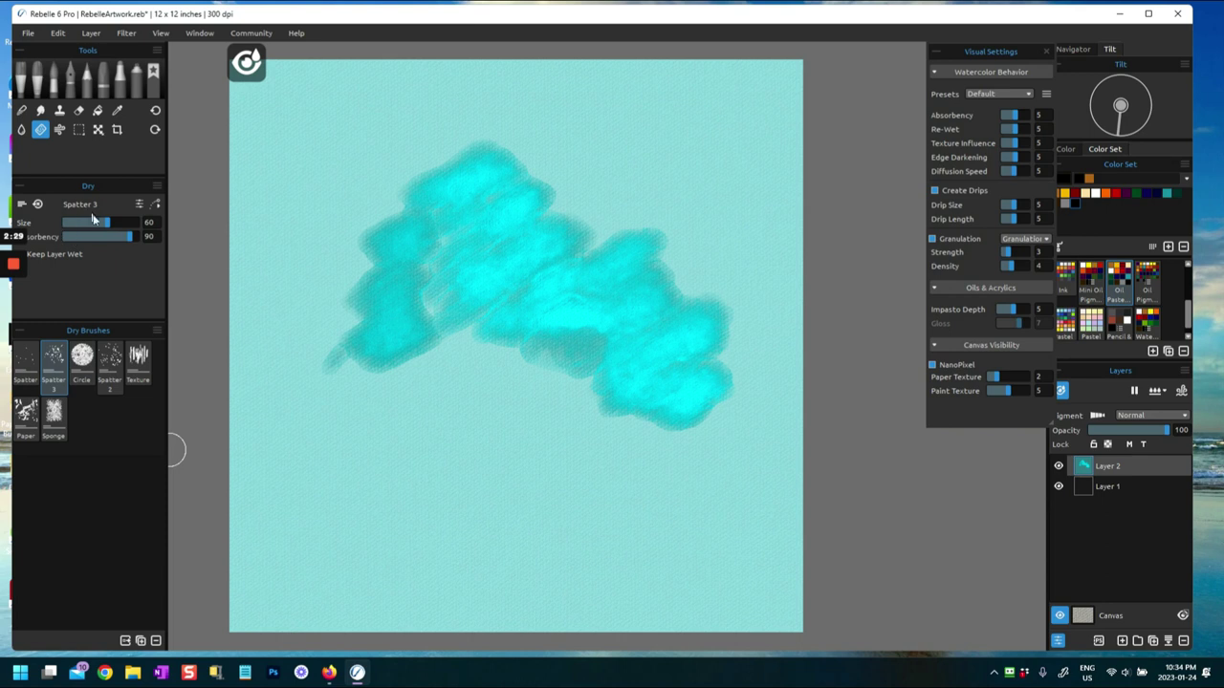
{"action": "mouse_move", "coordinate": [418, 270]}
{"action": "left_mouse_down"}
{"action": "mouse_move", "coordinate": [533, 325]}
{"action": "mouse_move", "coordinate": [540, 304]}
{"action": "mouse_move", "coordinate": [443, 335]}
{"action": "mouse_move", "coordinate": [409, 325]}
{"action": "mouse_move", "coordinate": [444, 278]}
{"action": "mouse_move", "coordinate": [400, 299]}
{"action": "left_mouse_up"}
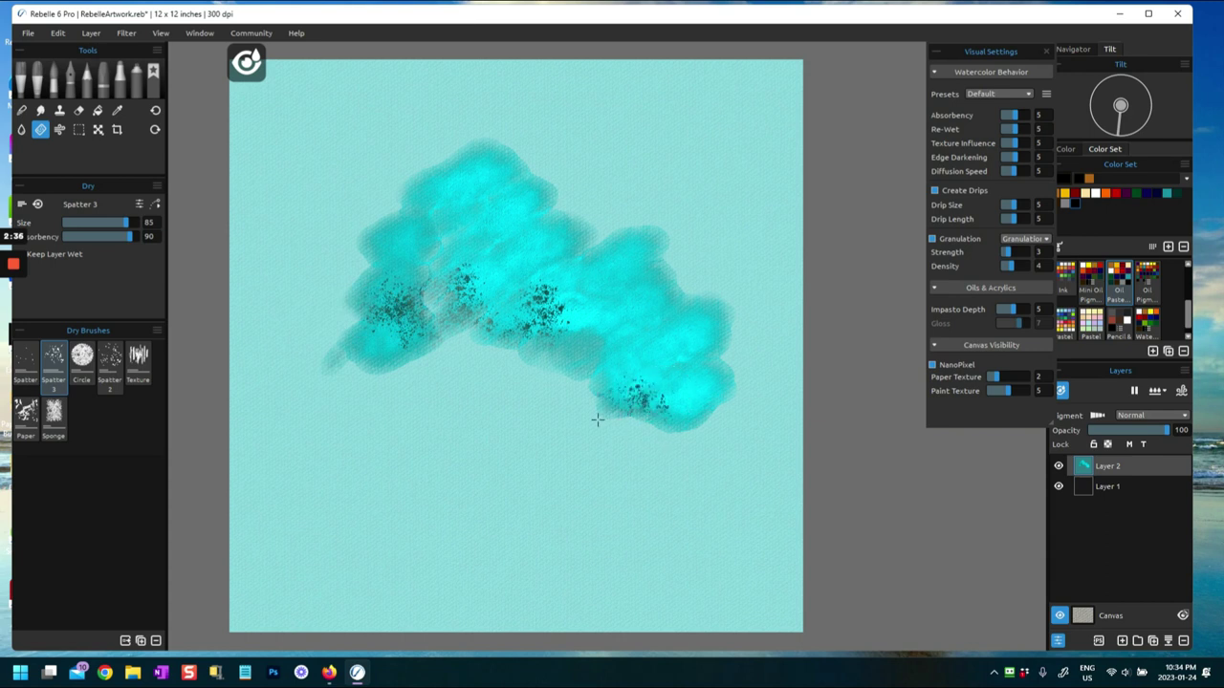
{"action": "left_click_drag", "start_coordinate": [421, 345], "coordinate": [369, 376]}
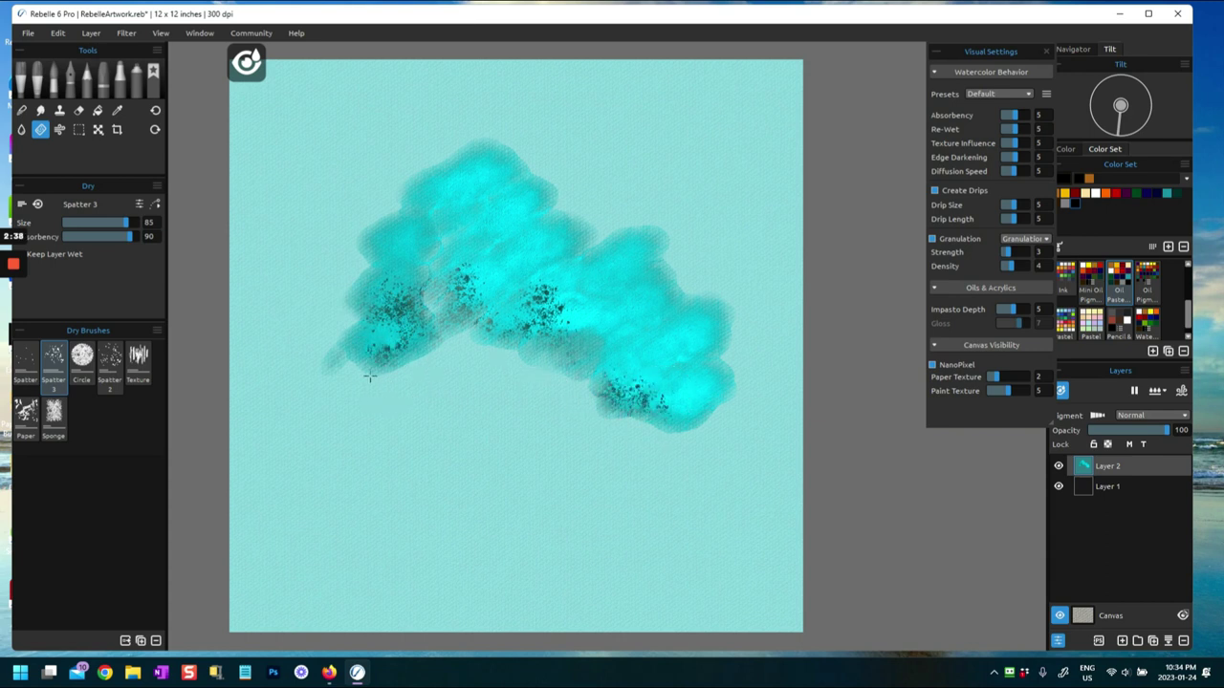
{"action": "mouse_move", "coordinate": [724, 354]}
{"action": "left_mouse_down"}
{"action": "mouse_move", "coordinate": [688, 291]}
{"action": "mouse_move", "coordinate": [632, 280]}
{"action": "mouse_move", "coordinate": [635, 221]}
{"action": "mouse_move", "coordinate": [594, 225]}
{"action": "mouse_move", "coordinate": [522, 198]}
{"action": "left_mouse_up"}
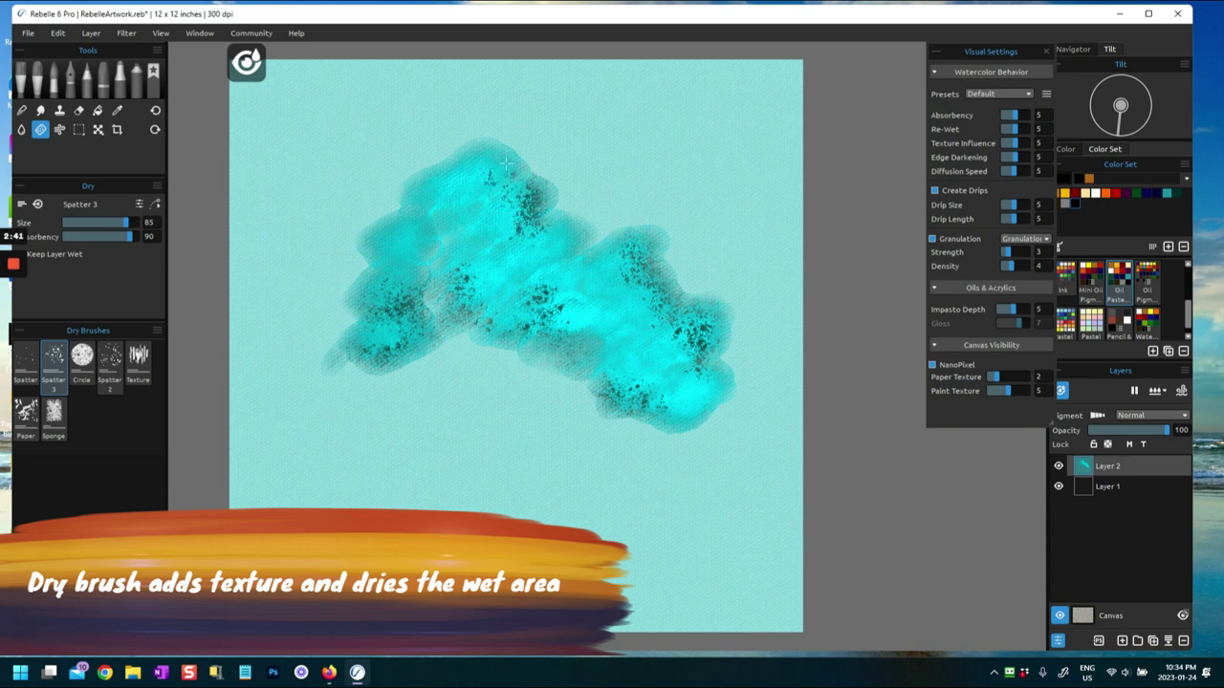
{"action": "mouse_move", "coordinate": [466, 150]}
{"action": "left_mouse_down"}
{"action": "mouse_move", "coordinate": [439, 172]}
{"action": "mouse_move", "coordinate": [432, 197]}
{"action": "left_mouse_up"}
{"action": "mouse_move", "coordinate": [366, 251]}
{"action": "left_mouse_down"}
{"action": "mouse_move", "coordinate": [335, 281]}
{"action": "mouse_move", "coordinate": [445, 277]}
{"action": "left_mouse_up"}
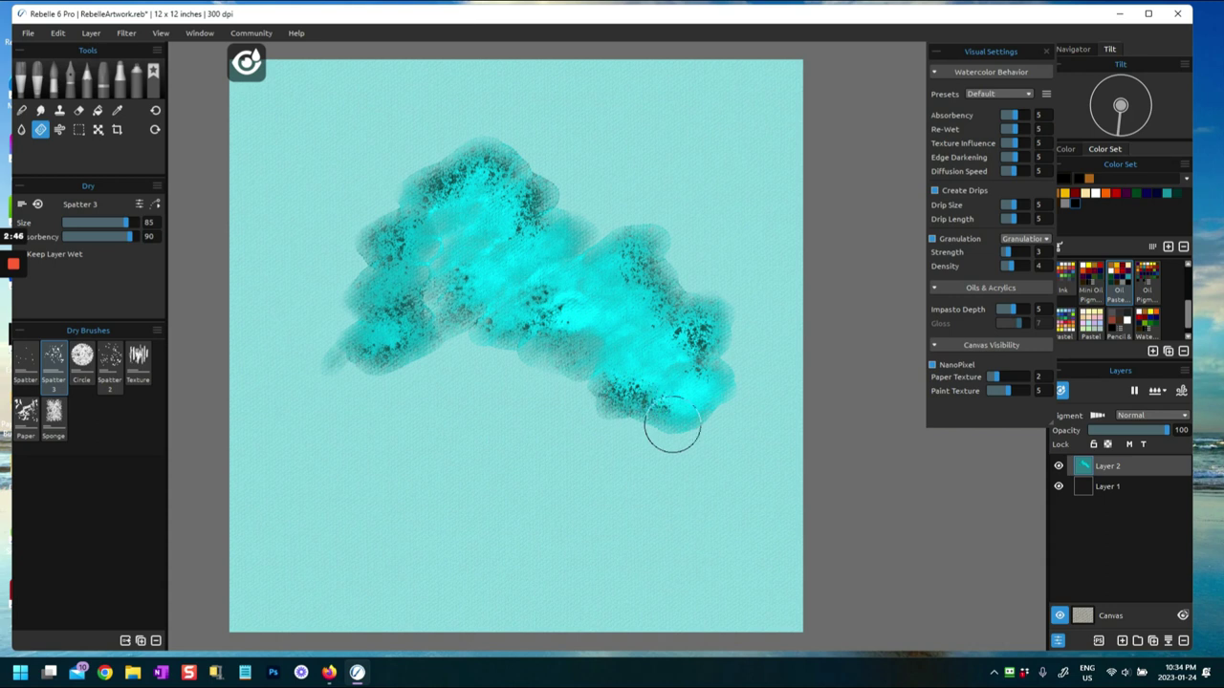
Step: Paint dense yellow diagonal strokes over the right arm of the black shape with the watercolor Bristle brush
{"action": "left_click", "coordinate": [55, 88]}
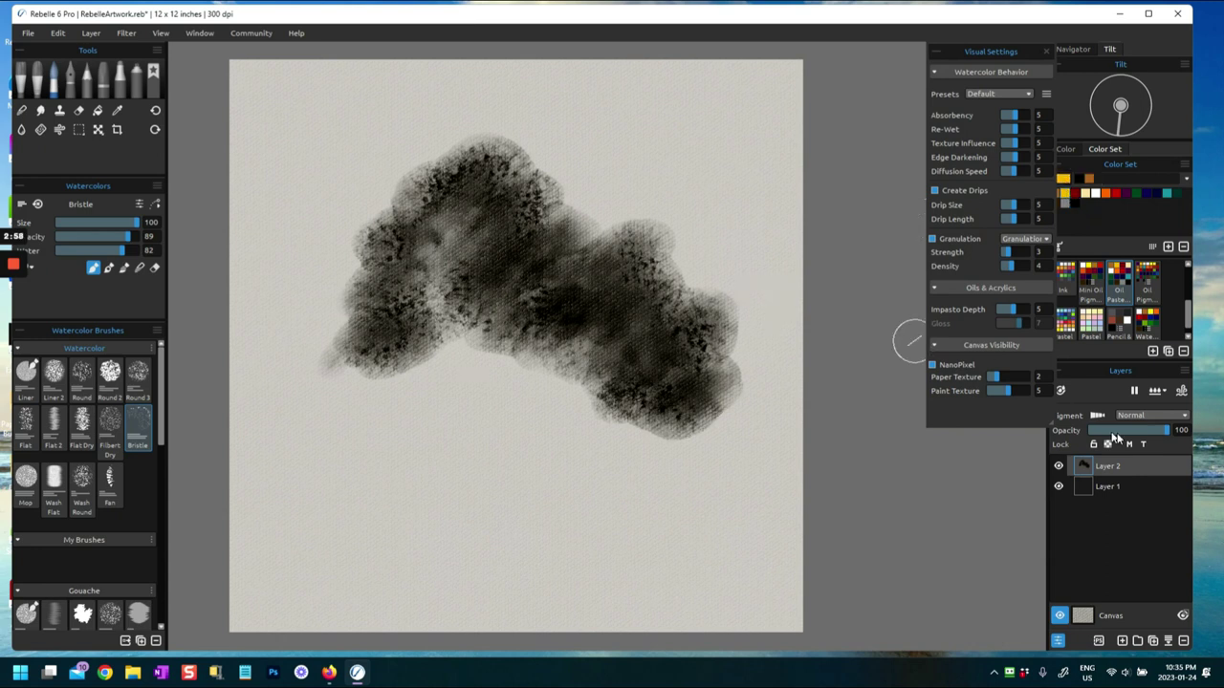
{"action": "left_click_drag", "start_coordinate": [1117, 107], "coordinate": [1120, 134]}
{"action": "mouse_move", "coordinate": [640, 282]}
{"action": "left_mouse_down"}
{"action": "mouse_move", "coordinate": [606, 314]}
{"action": "mouse_move", "coordinate": [587, 320]}
{"action": "mouse_move", "coordinate": [609, 307]}
{"action": "mouse_move", "coordinate": [565, 299]}
{"action": "mouse_move", "coordinate": [541, 321]}
{"action": "mouse_move", "coordinate": [596, 264]}
{"action": "mouse_move", "coordinate": [552, 283]}
{"action": "mouse_move", "coordinate": [544, 270]}
{"action": "mouse_move", "coordinate": [506, 288]}
{"action": "mouse_move", "coordinate": [498, 279]}
{"action": "mouse_move", "coordinate": [567, 290]}
{"action": "mouse_move", "coordinate": [657, 355]}
{"action": "mouse_move", "coordinate": [703, 362]}
{"action": "left_mouse_up"}
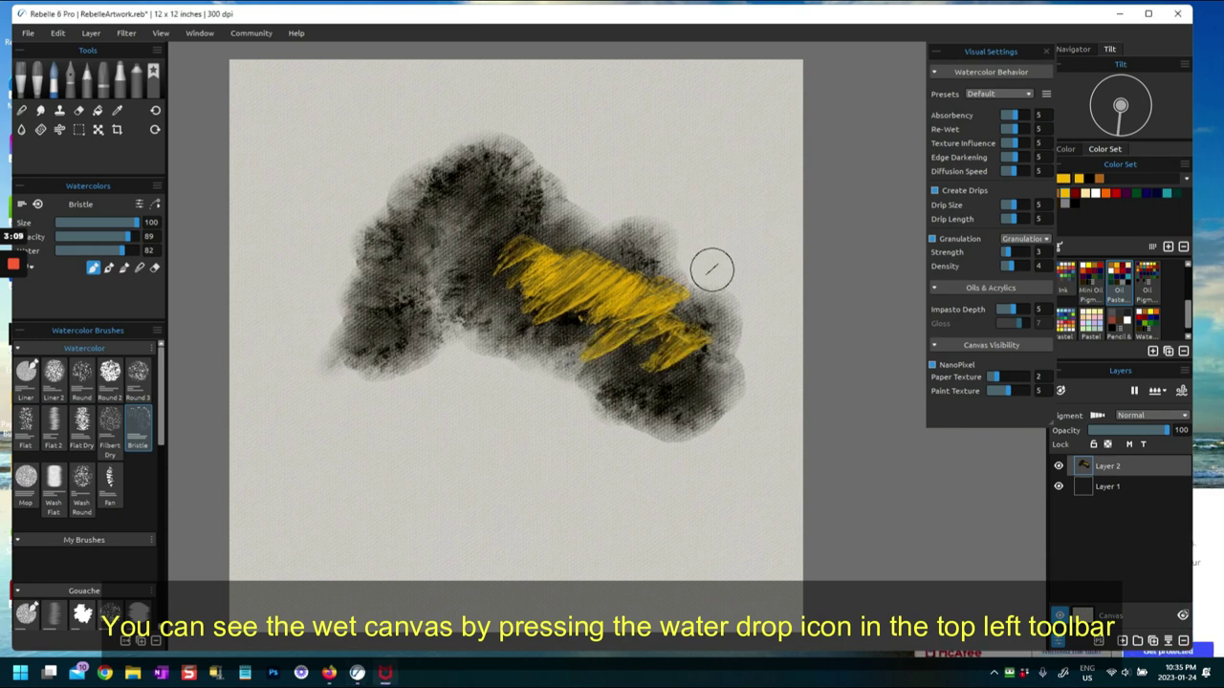
{"action": "mouse_move", "coordinate": [600, 306]}
{"action": "left_mouse_down"}
{"action": "mouse_move", "coordinate": [627, 251]}
{"action": "mouse_move", "coordinate": [550, 272]}
{"action": "mouse_move", "coordinate": [612, 234]}
{"action": "mouse_move", "coordinate": [564, 273]}
{"action": "mouse_move", "coordinate": [579, 229]}
{"action": "mouse_move", "coordinate": [564, 287]}
{"action": "mouse_move", "coordinate": [620, 285]}
{"action": "mouse_move", "coordinate": [521, 237]}
{"action": "mouse_move", "coordinate": [595, 271]}
{"action": "left_mouse_up"}
{"action": "mouse_move", "coordinate": [705, 334]}
{"action": "left_mouse_down"}
{"action": "mouse_move", "coordinate": [712, 375]}
{"action": "mouse_move", "coordinate": [649, 369]}
{"action": "left_mouse_up"}
{"action": "mouse_move", "coordinate": [502, 304]}
{"action": "left_mouse_down"}
{"action": "mouse_move", "coordinate": [505, 197]}
{"action": "mouse_move", "coordinate": [533, 322]}
{"action": "left_mouse_up"}
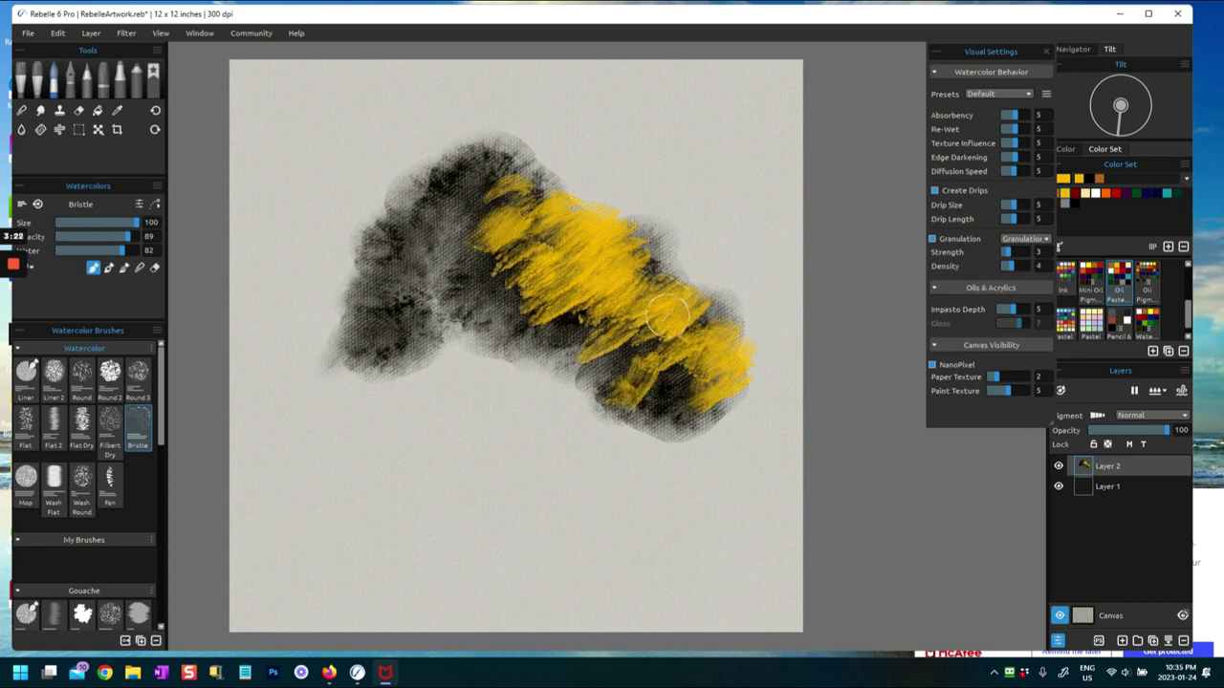
{"action": "left_click_drag", "start_coordinate": [710, 341], "coordinate": [758, 310]}
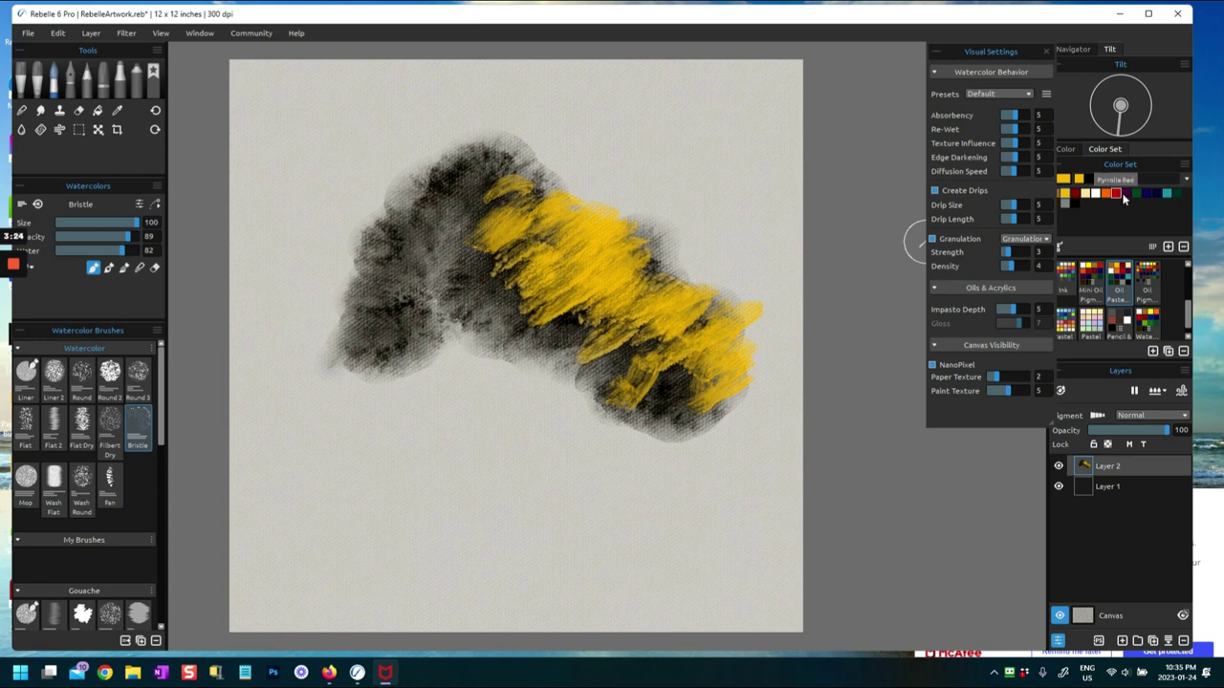
Step: Add white Bristle strokes along the upper edge and lower right end of the yellow area
{"action": "left_click", "coordinate": [1096, 193]}
{"action": "mouse_move", "coordinate": [699, 284]}
{"action": "left_mouse_down"}
{"action": "mouse_move", "coordinate": [683, 260]}
{"action": "mouse_move", "coordinate": [650, 277]}
{"action": "mouse_move", "coordinate": [603, 256]}
{"action": "mouse_move", "coordinate": [578, 202]}
{"action": "mouse_move", "coordinate": [507, 181]}
{"action": "mouse_move", "coordinate": [455, 192]}
{"action": "left_mouse_up"}
{"action": "mouse_move", "coordinate": [735, 352]}
{"action": "left_mouse_down"}
{"action": "mouse_move", "coordinate": [703, 381]}
{"action": "mouse_move", "coordinate": [746, 397]}
{"action": "mouse_move", "coordinate": [612, 373]}
{"action": "mouse_move", "coordinate": [669, 363]}
{"action": "mouse_move", "coordinate": [608, 298]}
{"action": "left_mouse_up"}
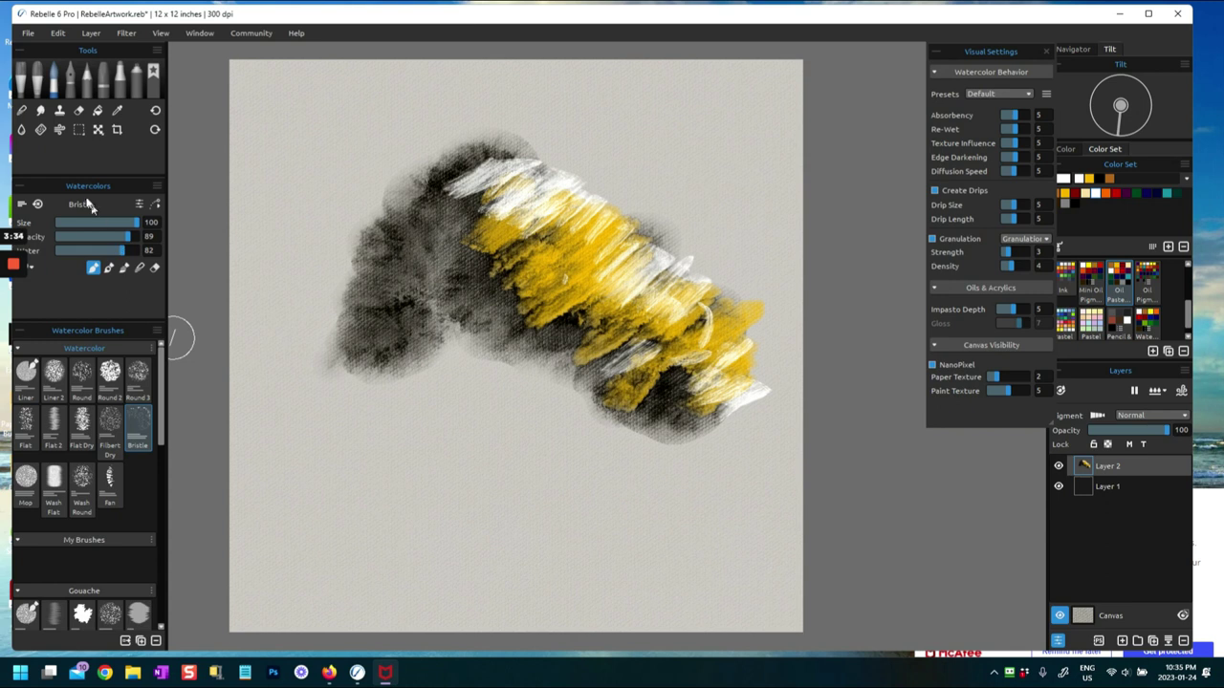
Step: Turn on the canvas tilt toward the left and push the wet paint outward with the Blow tool at size 87
{"action": "left_click", "coordinate": [59, 130]}
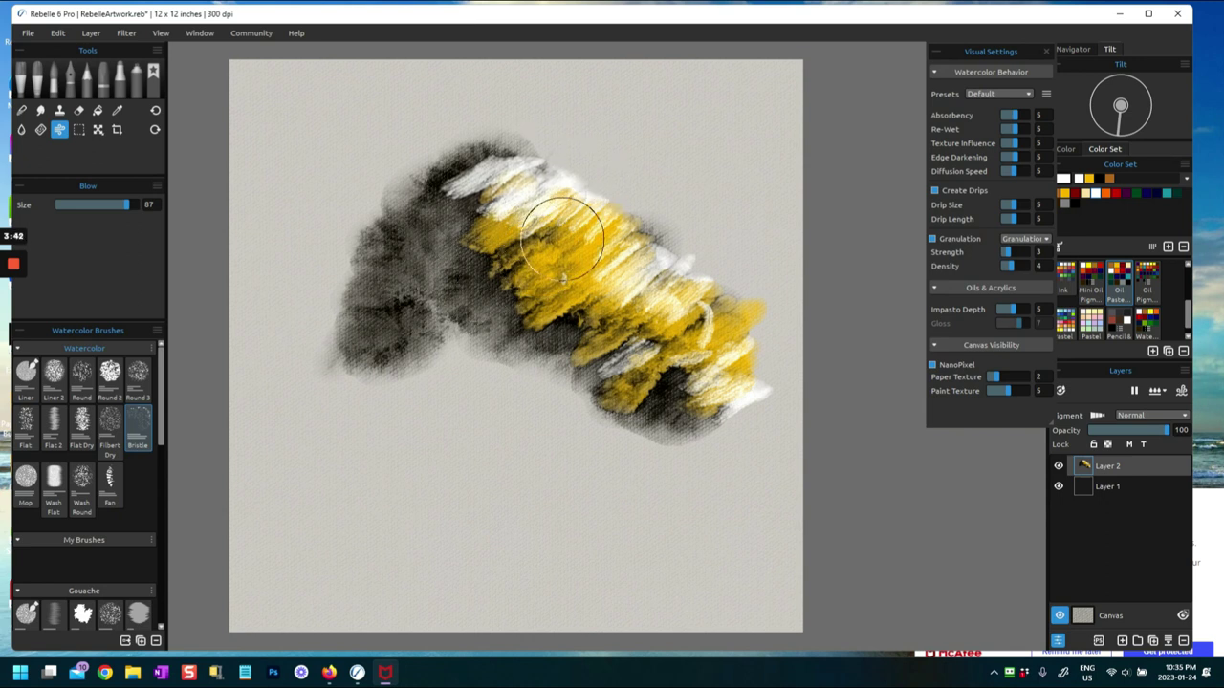
{"action": "left_click_drag", "start_coordinate": [1130, 139], "coordinate": [1122, 137]}
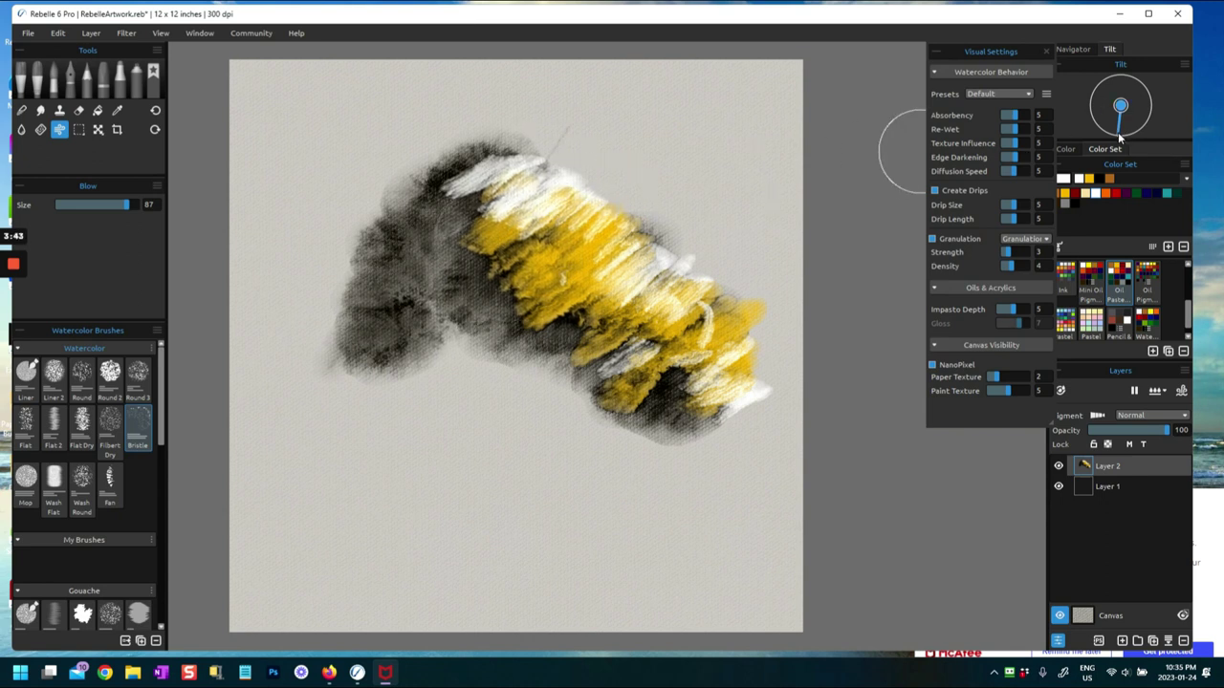
{"action": "left_click_drag", "start_coordinate": [1068, 139], "coordinate": [1052, 117]}
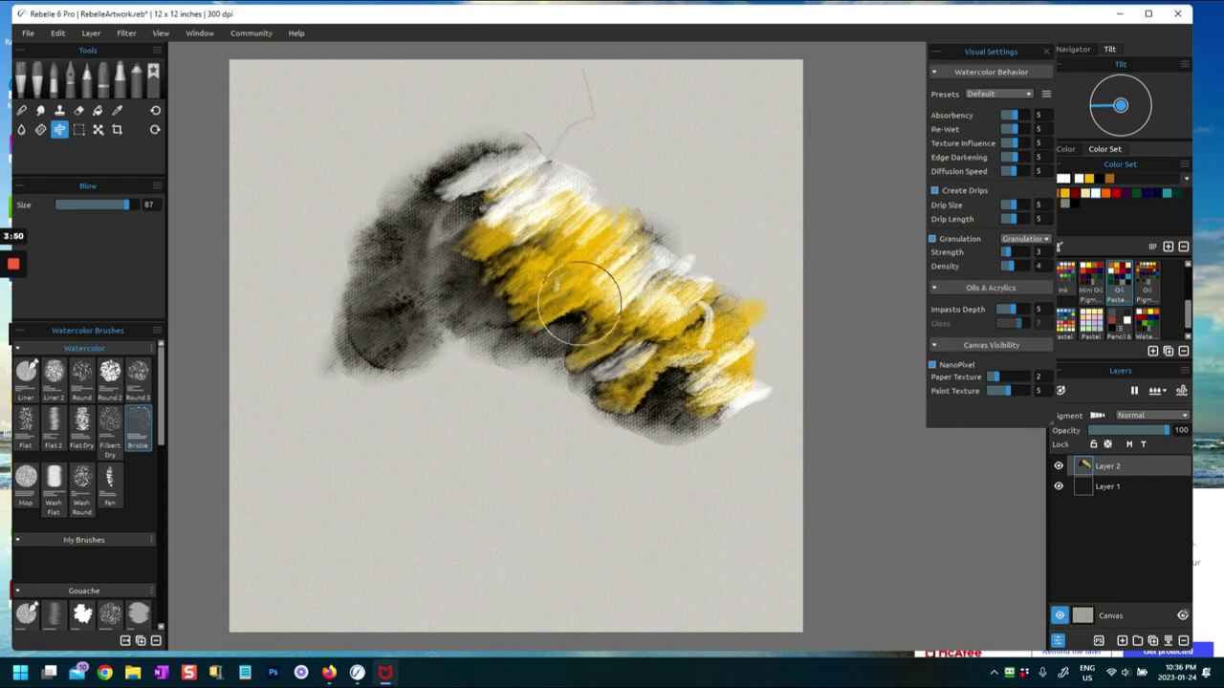
{"action": "mouse_move", "coordinate": [382, 389]}
{"action": "left_mouse_down"}
{"action": "mouse_move", "coordinate": [417, 360]}
{"action": "mouse_move", "coordinate": [355, 389]}
{"action": "mouse_move", "coordinate": [417, 332]}
{"action": "mouse_move", "coordinate": [324, 398]}
{"action": "mouse_move", "coordinate": [453, 264]}
{"action": "mouse_move", "coordinate": [326, 339]}
{"action": "mouse_move", "coordinate": [452, 220]}
{"action": "mouse_move", "coordinate": [354, 264]}
{"action": "mouse_move", "coordinate": [445, 192]}
{"action": "mouse_move", "coordinate": [438, 226]}
{"action": "mouse_move", "coordinate": [694, 331]}
{"action": "mouse_move", "coordinate": [705, 366]}
{"action": "mouse_move", "coordinate": [708, 355]}
{"action": "mouse_move", "coordinate": [634, 389]}
{"action": "mouse_move", "coordinate": [687, 384]}
{"action": "mouse_move", "coordinate": [724, 332]}
{"action": "mouse_move", "coordinate": [694, 339]}
{"action": "mouse_move", "coordinate": [516, 277]}
{"action": "left_mouse_up"}
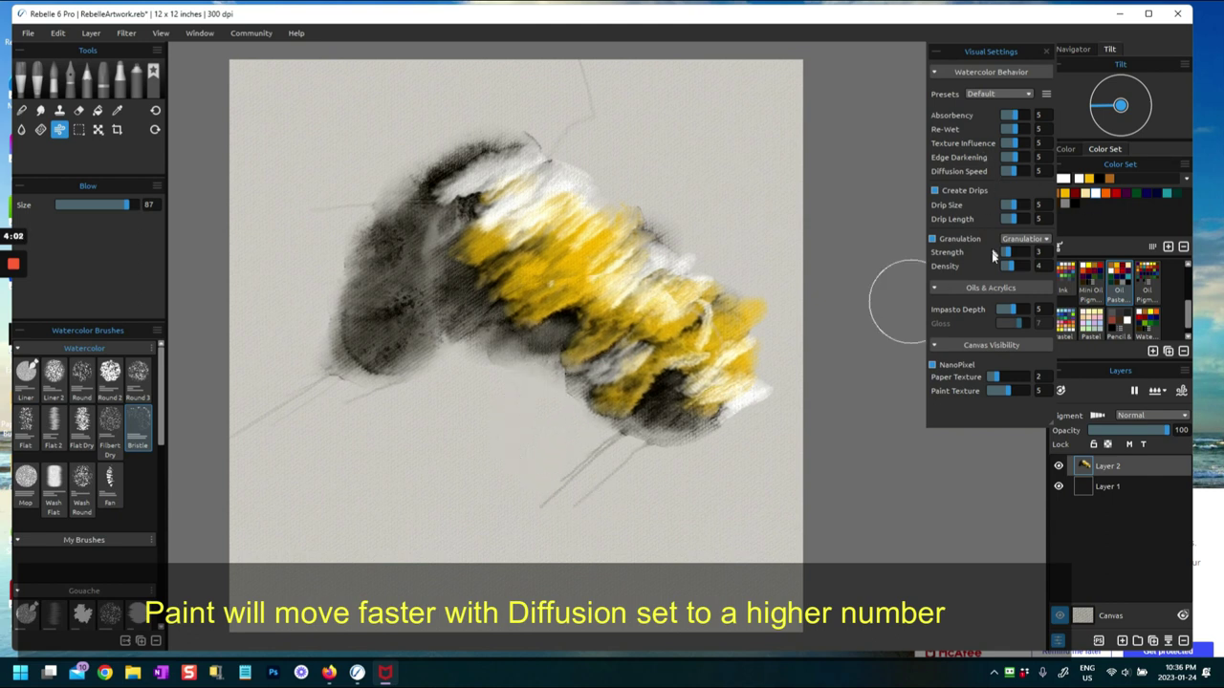
Step: Reduce the watercolor Drip Size and Drip Length to 3
{"action": "left_click_drag", "start_coordinate": [1015, 211], "coordinate": [1008, 211]}
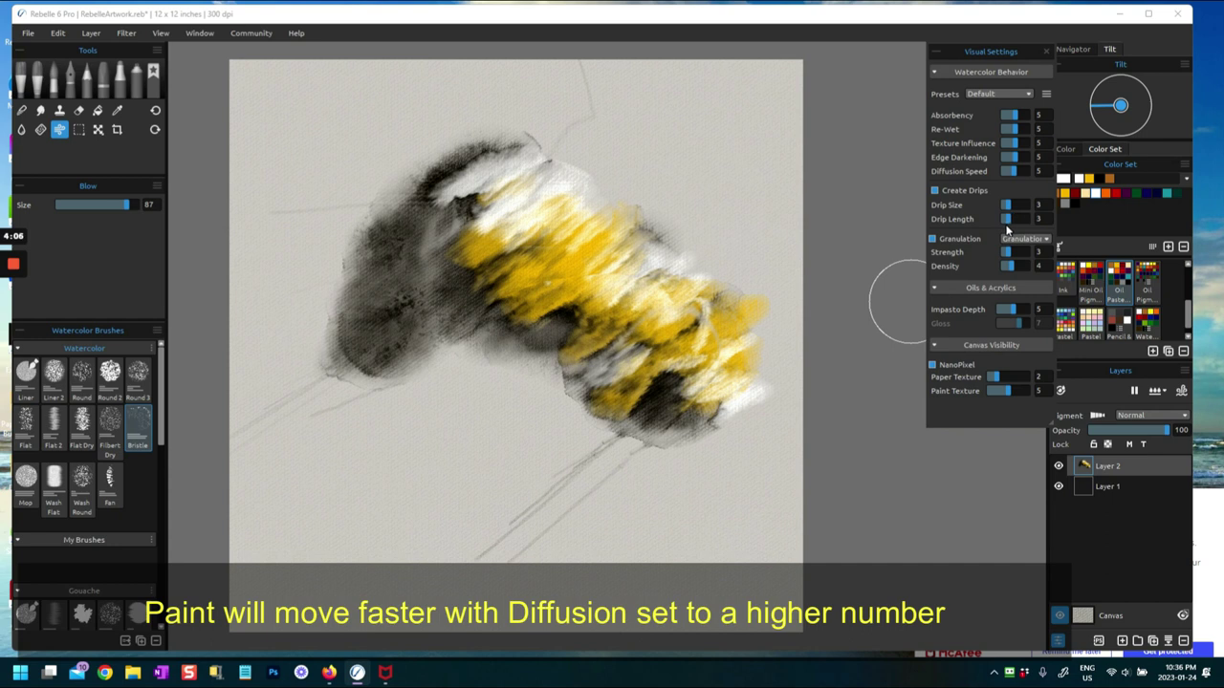
Step: Lower the watercolor Drip Length to 2 and blow the wet paint across the black and yellow shape
{"action": "left_click_drag", "start_coordinate": [1008, 222], "coordinate": [1004, 222]}
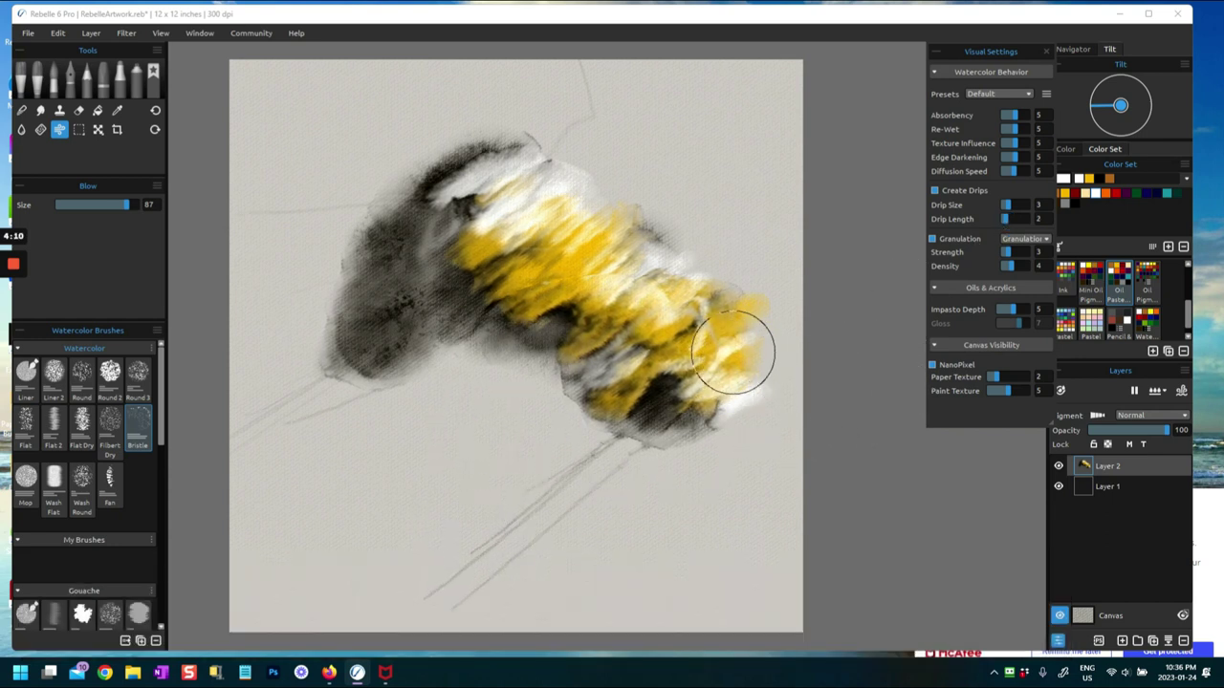
{"action": "mouse_move", "coordinate": [601, 366]}
{"action": "left_mouse_down"}
{"action": "mouse_move", "coordinate": [579, 345]}
{"action": "mouse_move", "coordinate": [600, 322]}
{"action": "mouse_move", "coordinate": [571, 306]}
{"action": "mouse_move", "coordinate": [699, 233]}
{"action": "mouse_move", "coordinate": [659, 254]}
{"action": "mouse_move", "coordinate": [584, 209]}
{"action": "left_mouse_up"}
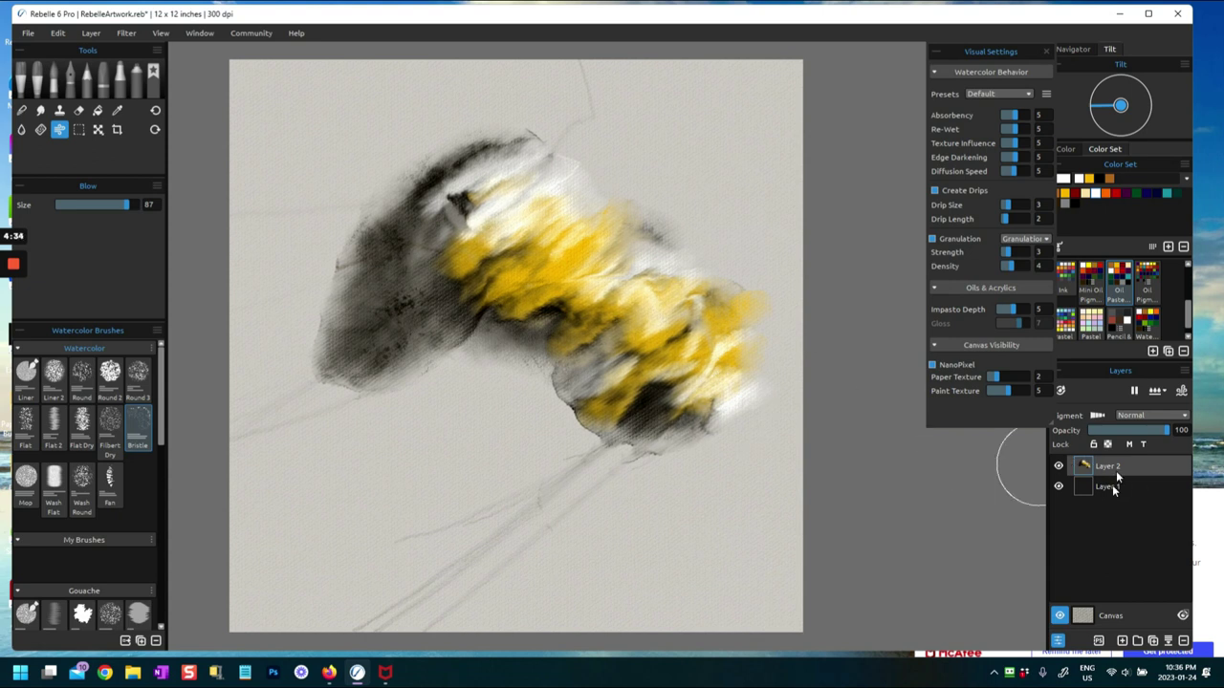
Step: Dry Layer 2 and wet the whole layer again
{"action": "left_click", "coordinate": [1158, 392]}
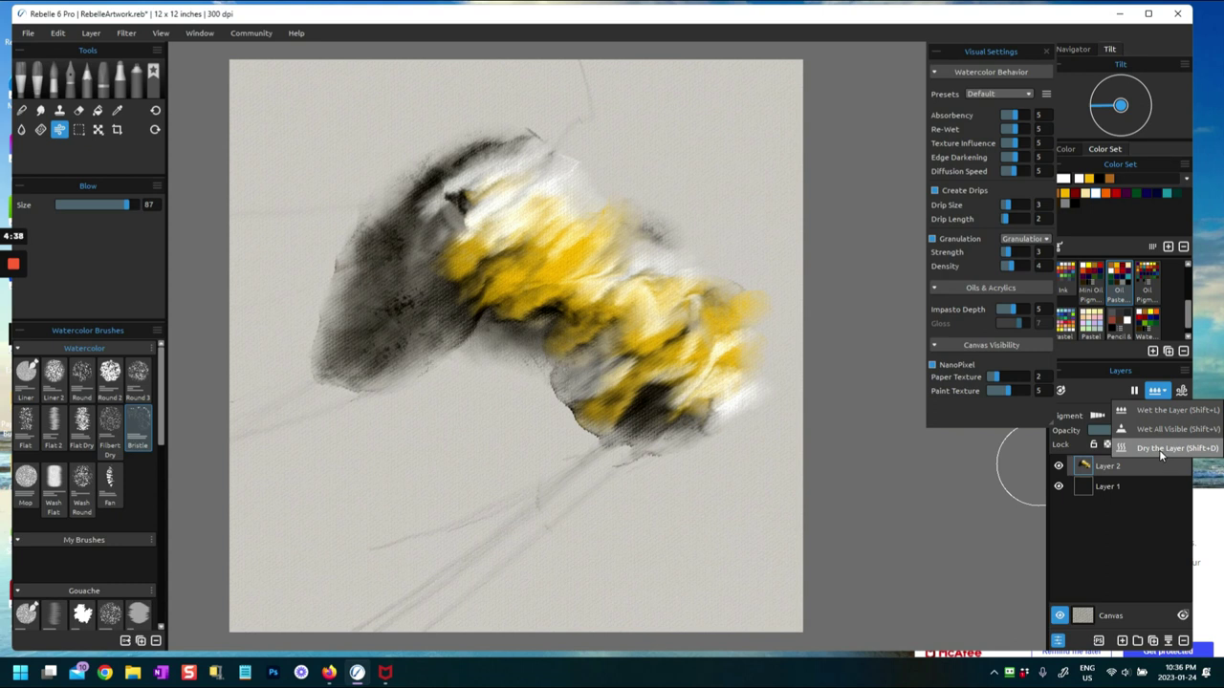
{"action": "left_click", "coordinate": [1159, 450]}
{"action": "left_click", "coordinate": [1157, 391]}
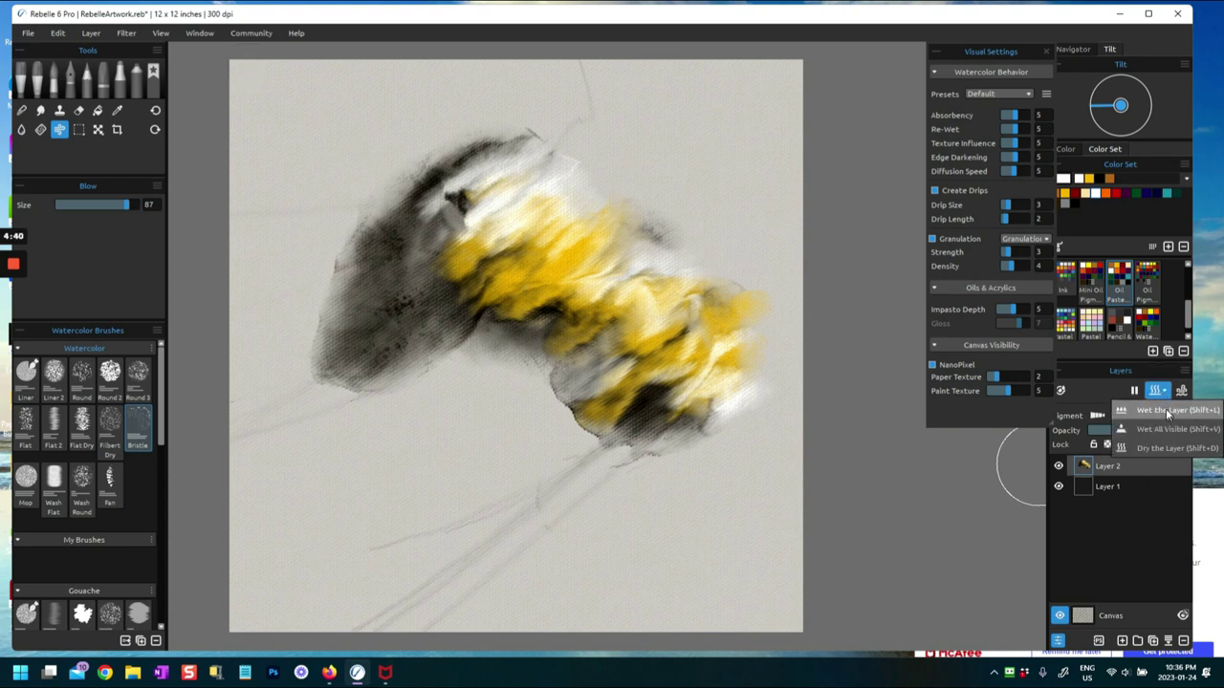
{"action": "left_click", "coordinate": [1165, 409]}
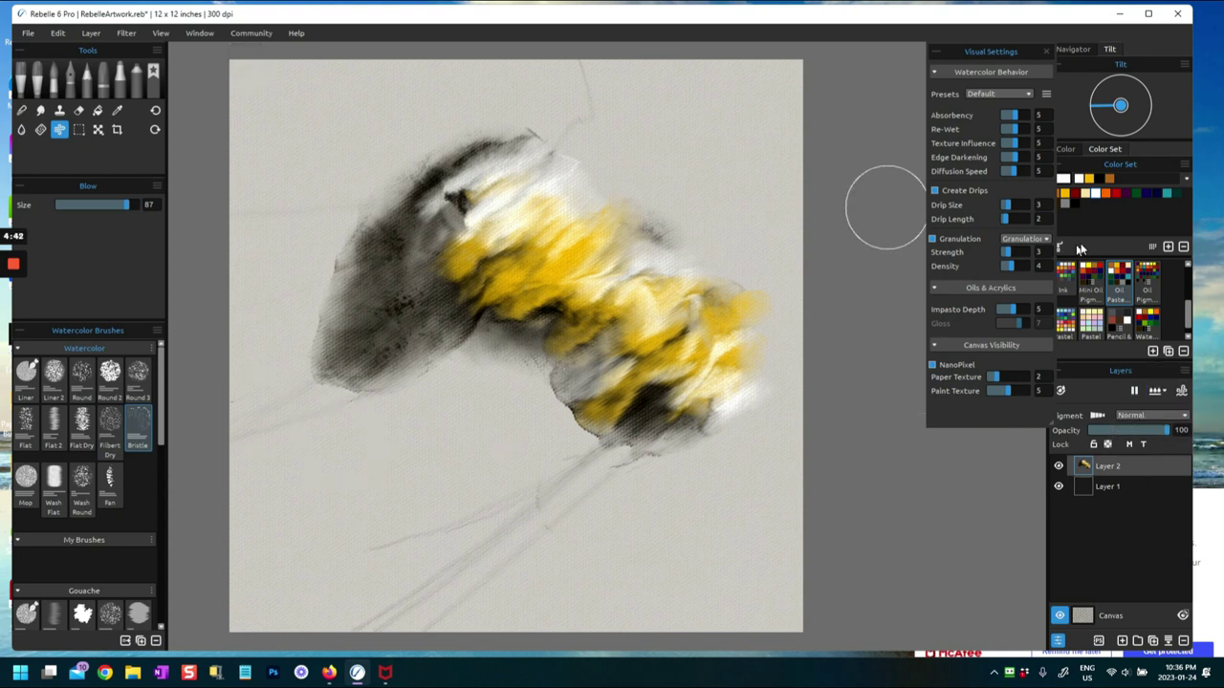
Step: Paint peach from the Pastel soft color set over the black shape's left side with the Bristle brush, lowering Water to 62
{"action": "left_click", "coordinate": [1091, 308]}
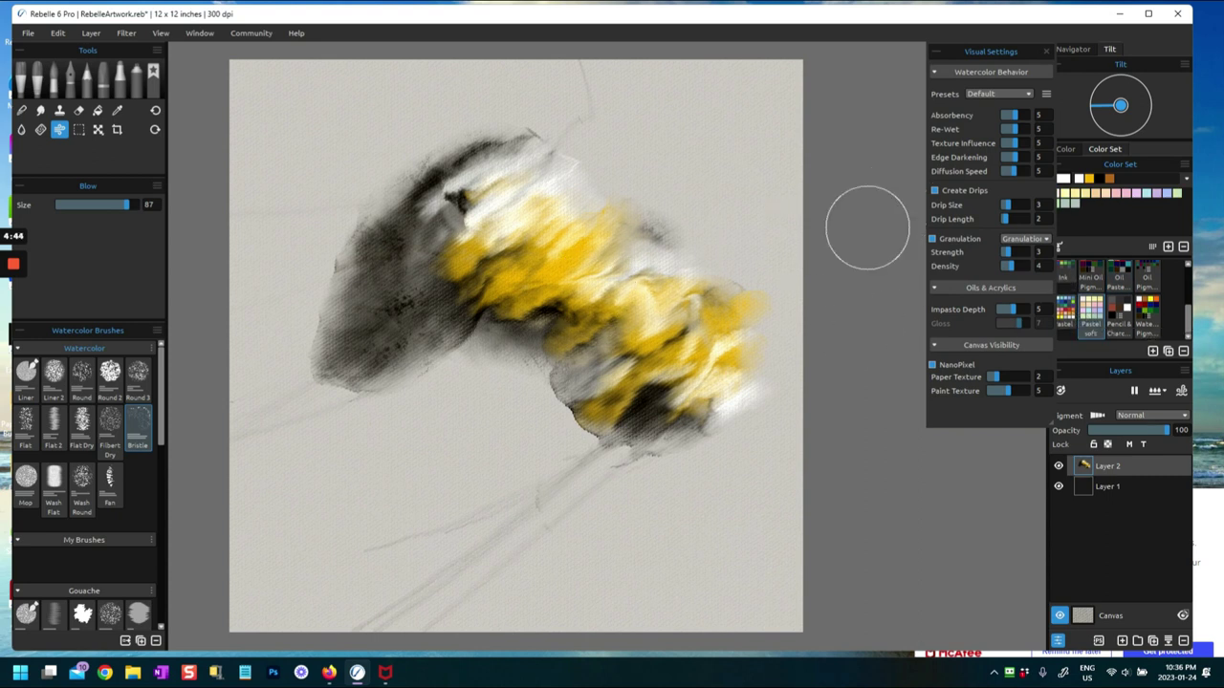
{"action": "left_click", "coordinate": [1097, 195]}
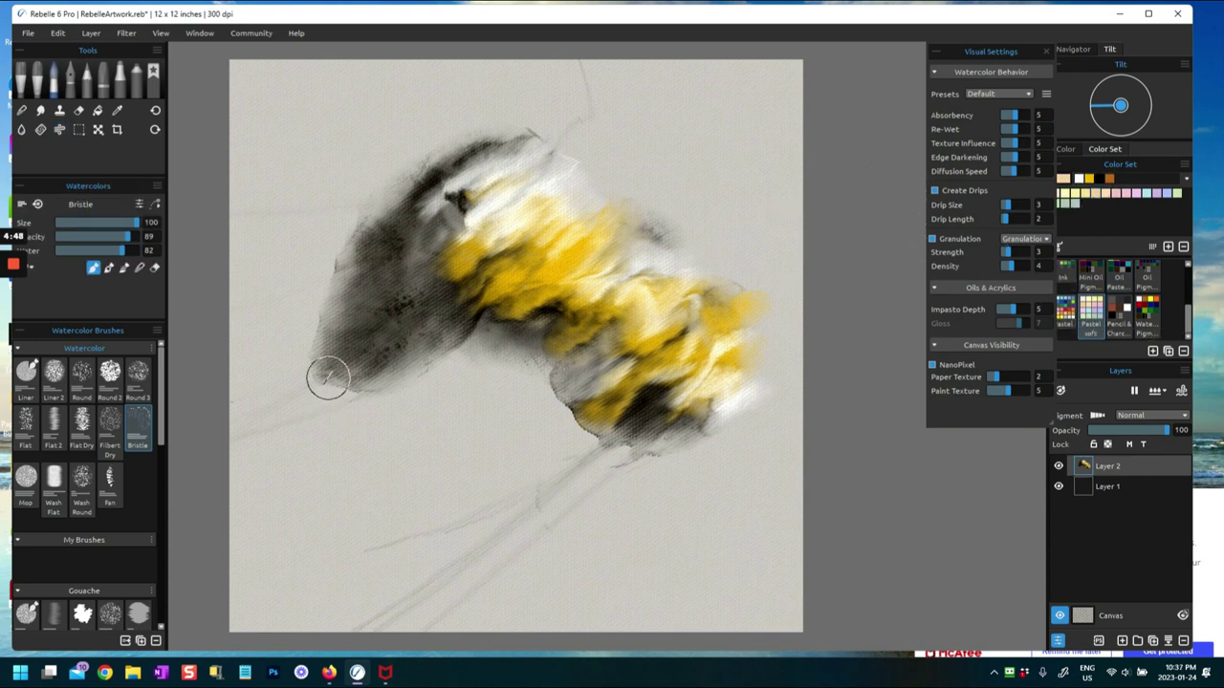
{"action": "left_click_drag", "start_coordinate": [287, 306], "coordinate": [362, 240]}
{"action": "left_click_drag", "start_coordinate": [292, 283], "coordinate": [363, 222]}
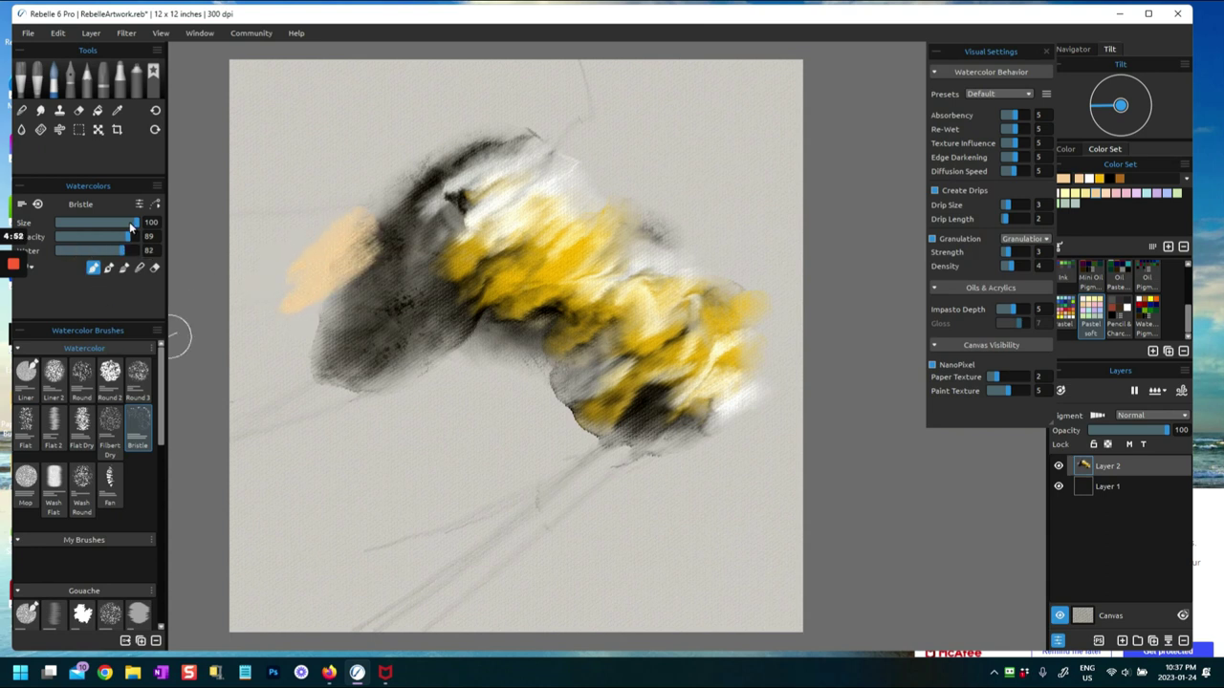
{"action": "left_click_drag", "start_coordinate": [115, 249], "coordinate": [108, 251]}
{"action": "mouse_move", "coordinate": [289, 288]}
{"action": "left_mouse_down"}
{"action": "mouse_move", "coordinate": [378, 270]}
{"action": "mouse_move", "coordinate": [287, 368]}
{"action": "mouse_move", "coordinate": [342, 383]}
{"action": "left_mouse_up"}
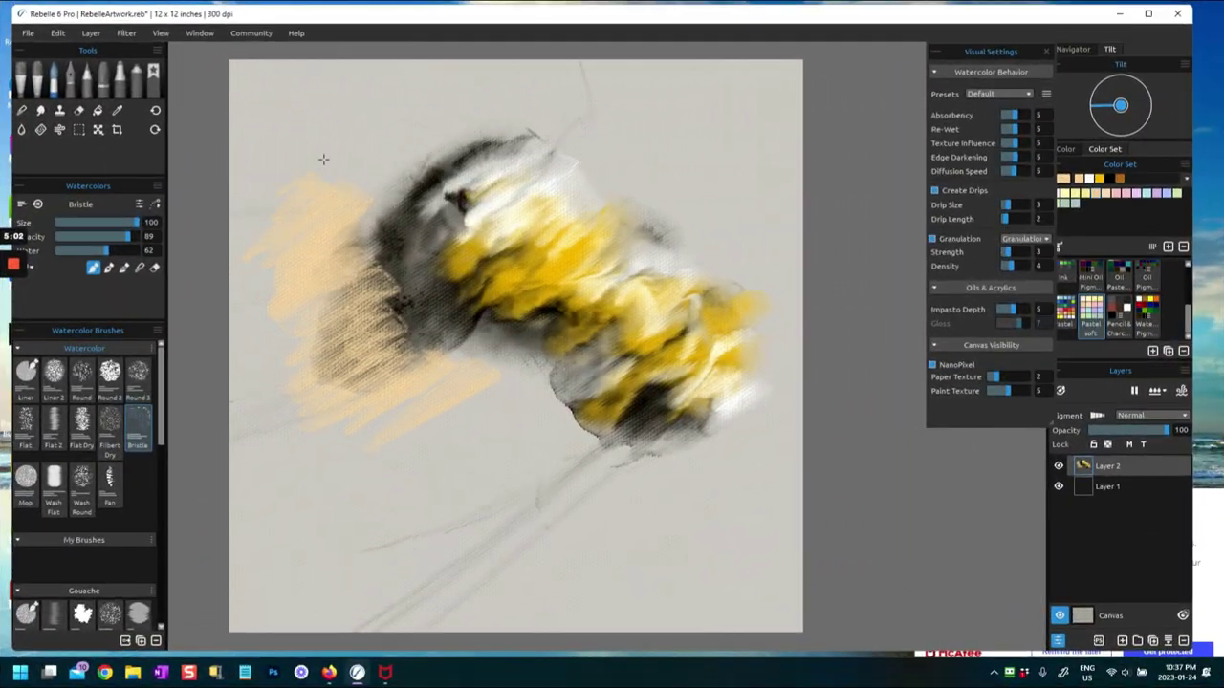
{"action": "mouse_move", "coordinate": [387, 139]}
{"action": "left_mouse_down"}
{"action": "mouse_move", "coordinate": [406, 224]}
{"action": "mouse_move", "coordinate": [296, 202]}
{"action": "left_mouse_up"}
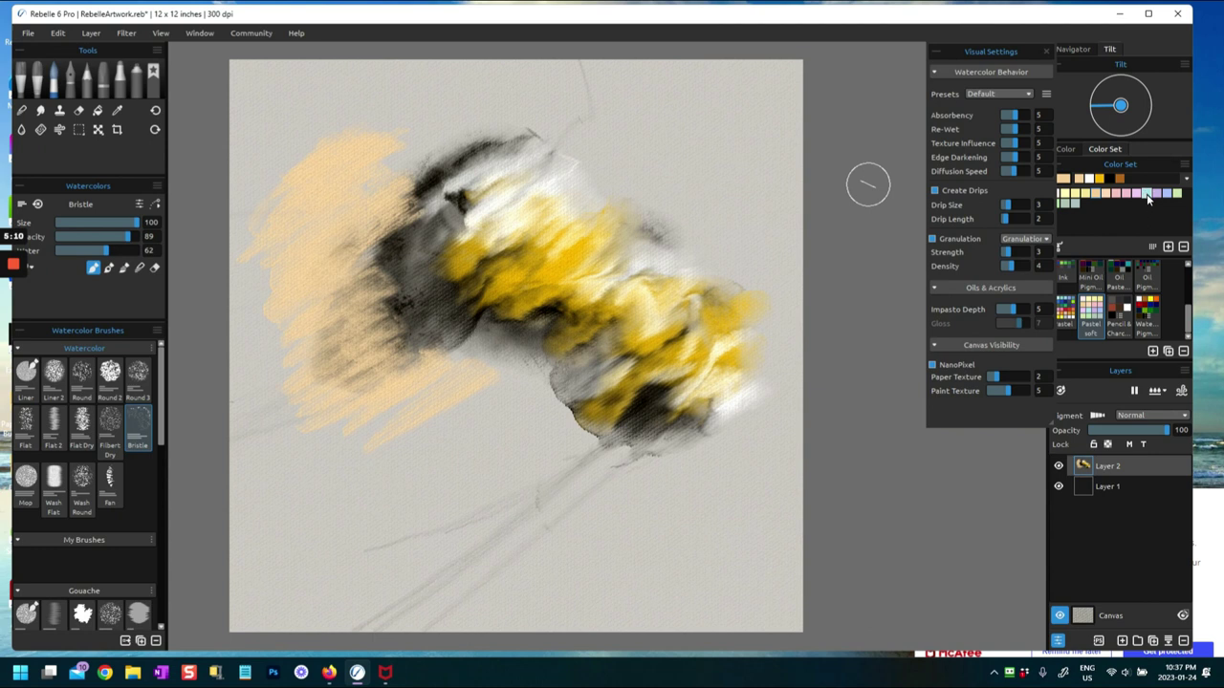
Step: Paint light blue Bristle strokes over the upper and middle parts of the peach area
{"action": "left_click_drag", "start_coordinate": [378, 285], "coordinate": [301, 320]}
{"action": "left_click_drag", "start_coordinate": [325, 265], "coordinate": [249, 294]}
{"action": "mouse_move", "coordinate": [300, 155]}
{"action": "left_mouse_down"}
{"action": "mouse_move", "coordinate": [349, 122]}
{"action": "mouse_move", "coordinate": [429, 166]}
{"action": "mouse_move", "coordinate": [280, 216]}
{"action": "mouse_move", "coordinate": [330, 124]}
{"action": "mouse_move", "coordinate": [306, 145]}
{"action": "mouse_move", "coordinate": [383, 110]}
{"action": "mouse_move", "coordinate": [370, 181]}
{"action": "left_mouse_up"}
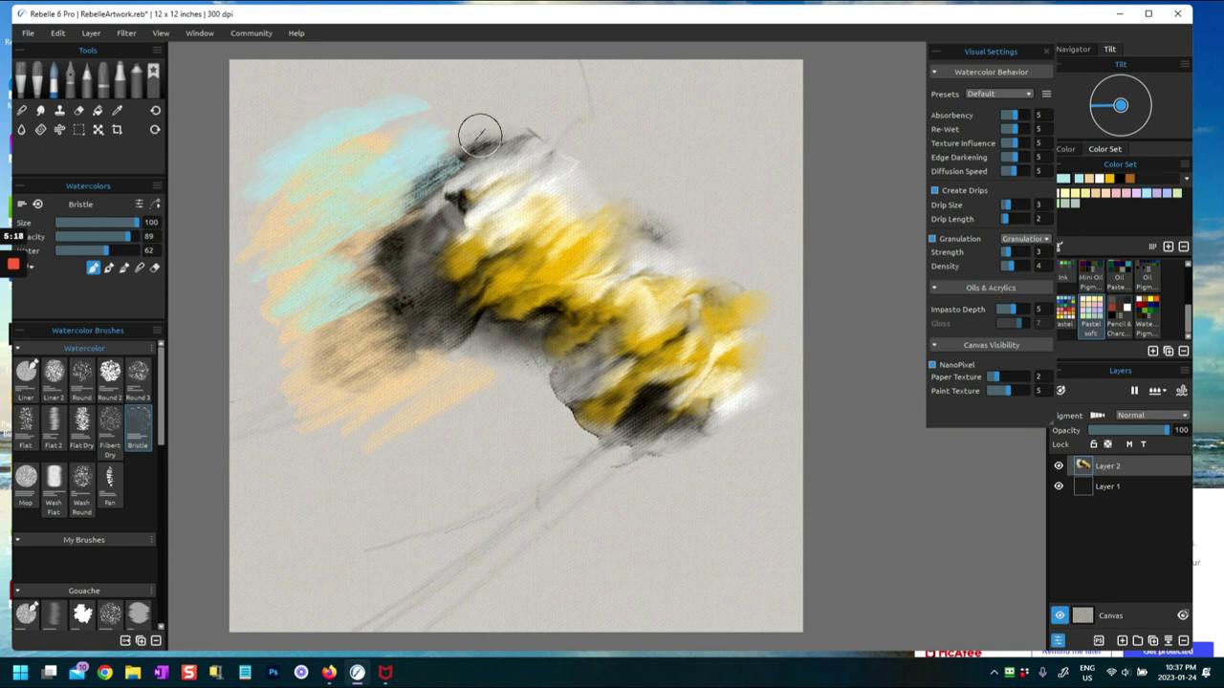
{"action": "left_click_drag", "start_coordinate": [386, 293], "coordinate": [320, 339]}
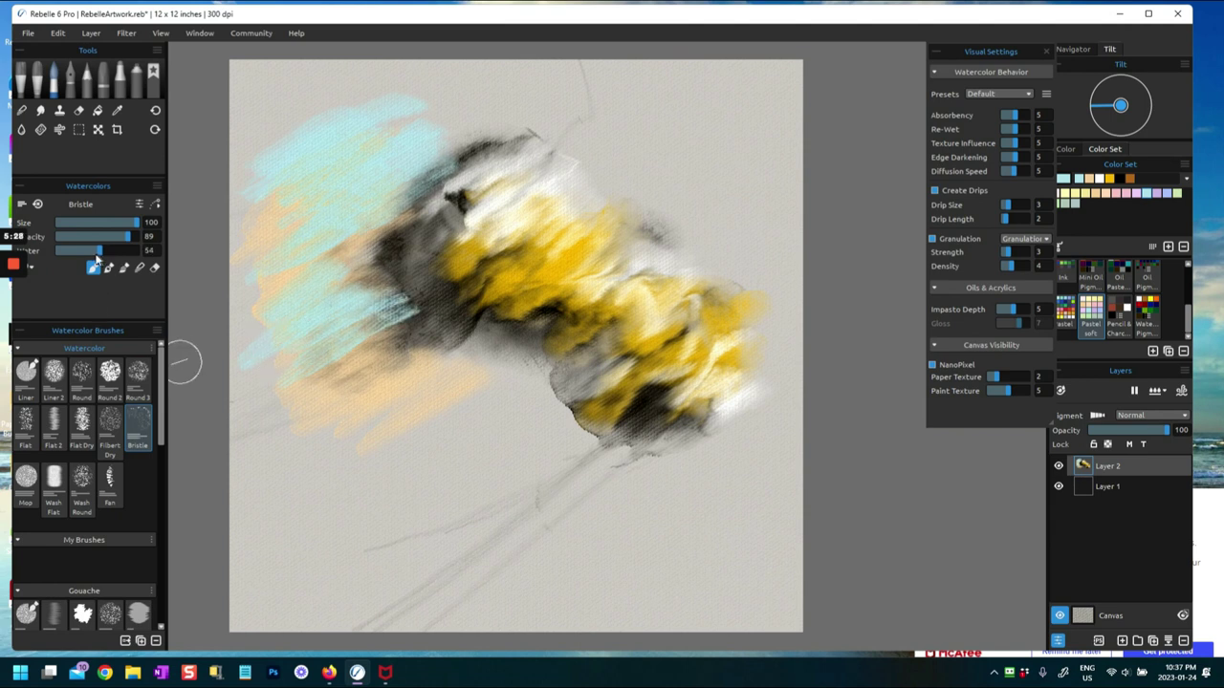
Step: Set the Bristle brush's Water to 22 and add pink strokes along the upper edge and lower part of the pastel area
{"action": "left_click_drag", "start_coordinate": [70, 252], "coordinate": [74, 251]}
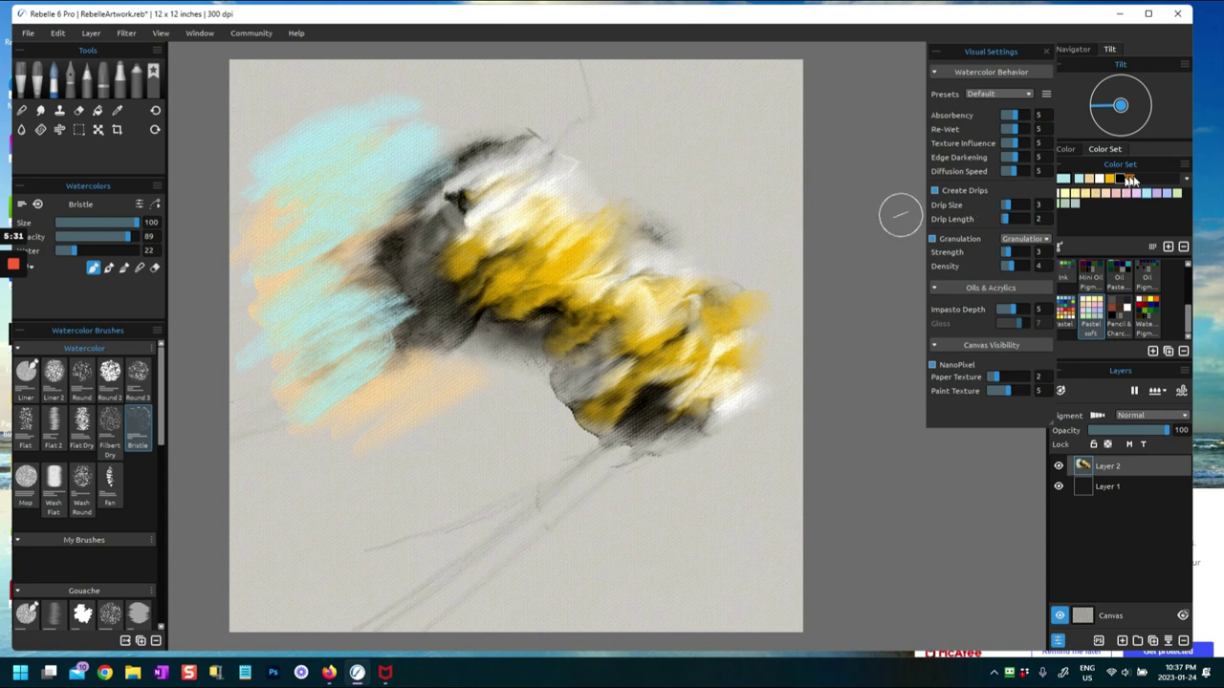
{"action": "mouse_move", "coordinate": [390, 239]}
{"action": "left_mouse_down"}
{"action": "mouse_move", "coordinate": [463, 195]}
{"action": "mouse_move", "coordinate": [474, 144]}
{"action": "left_mouse_up"}
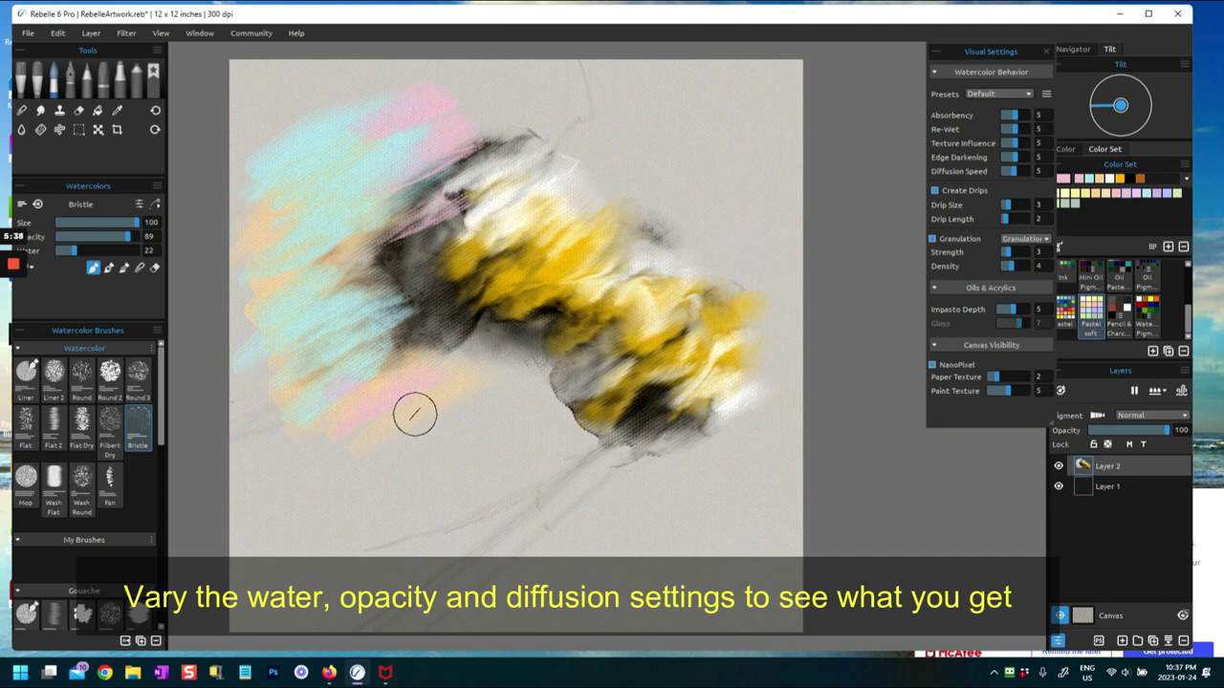
{"action": "mouse_move", "coordinate": [585, 140]}
{"action": "left_mouse_down"}
{"action": "mouse_move", "coordinate": [539, 179]}
{"action": "mouse_move", "coordinate": [573, 110]}
{"action": "mouse_move", "coordinate": [472, 171]}
{"action": "mouse_move", "coordinate": [545, 105]}
{"action": "mouse_move", "coordinate": [448, 156]}
{"action": "left_mouse_up"}
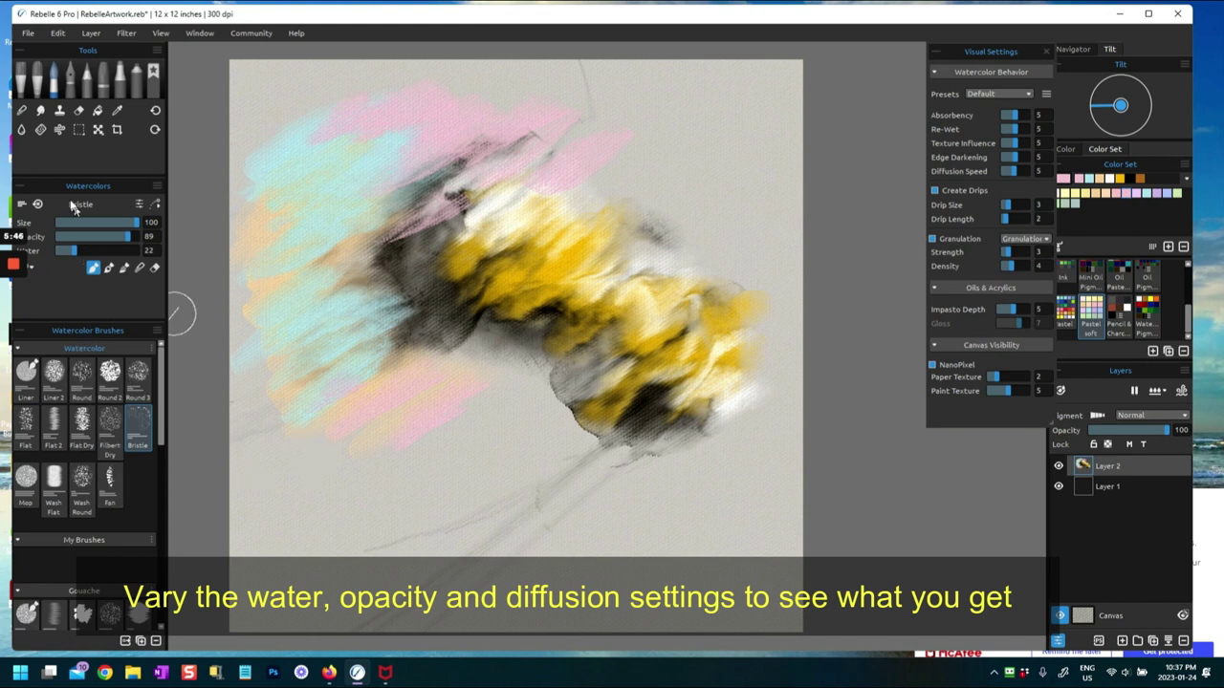
Step: Choose the Spatter 2 brush for the Dry tool and set its size to 91
{"action": "left_click", "coordinate": [41, 135]}
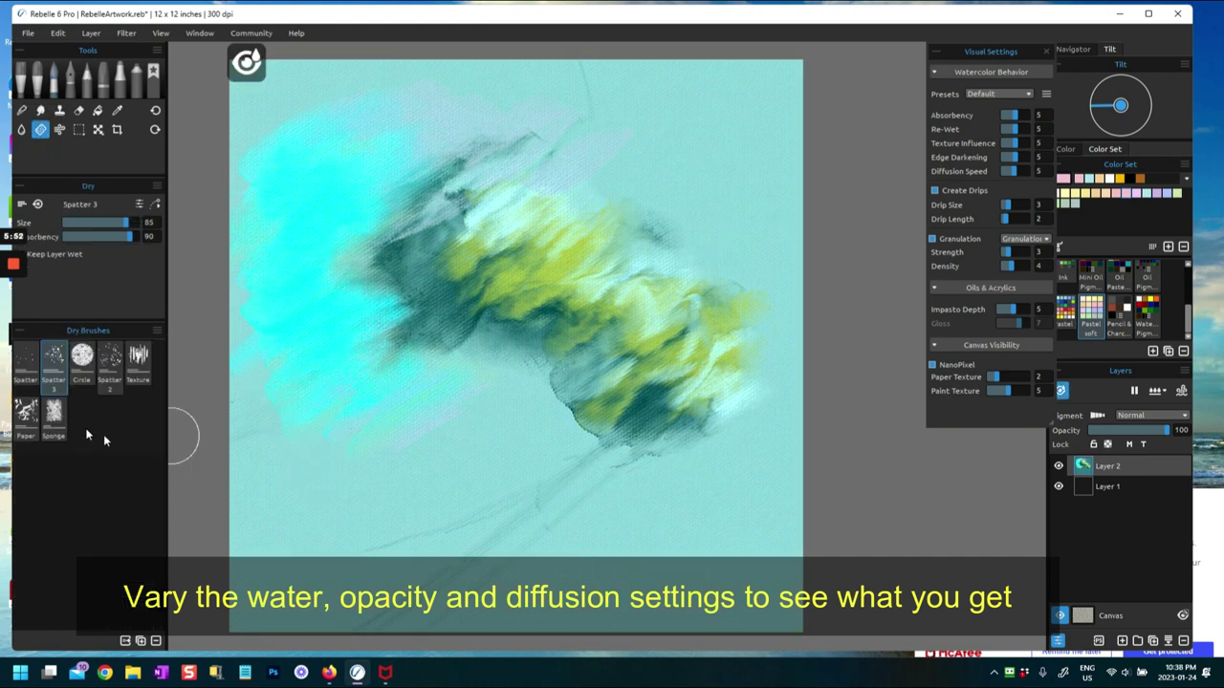
{"action": "left_click", "coordinate": [107, 364]}
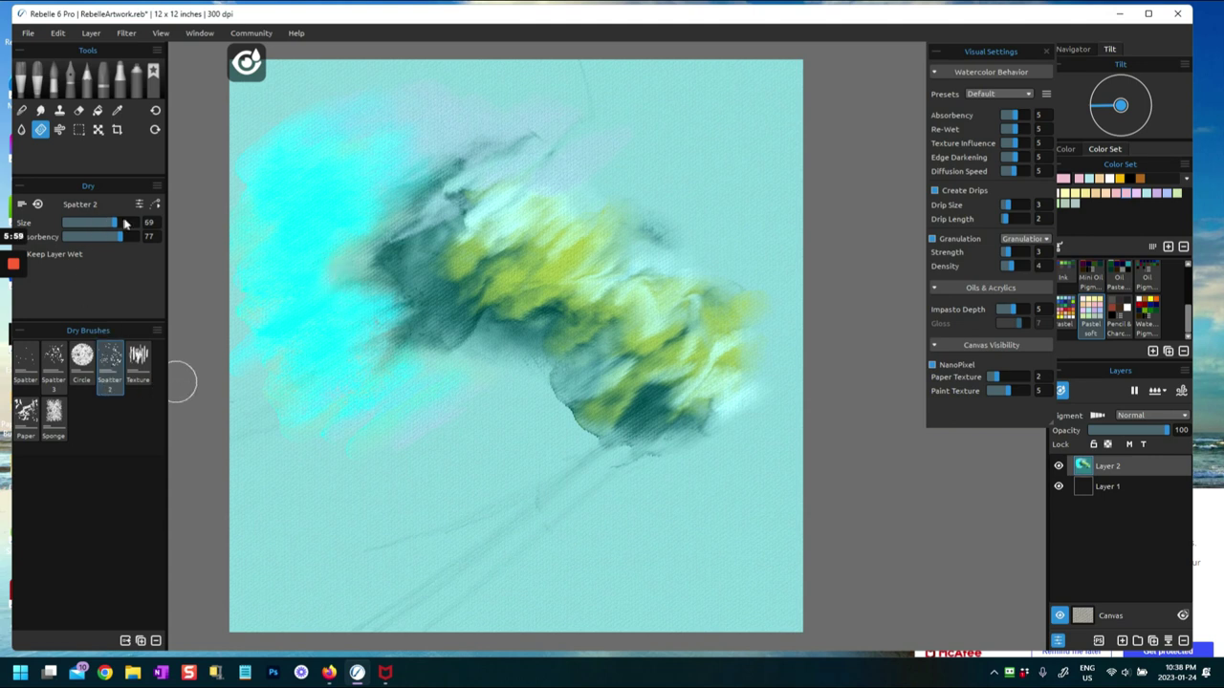
{"action": "left_click_drag", "start_coordinate": [129, 225], "coordinate": [132, 226]}
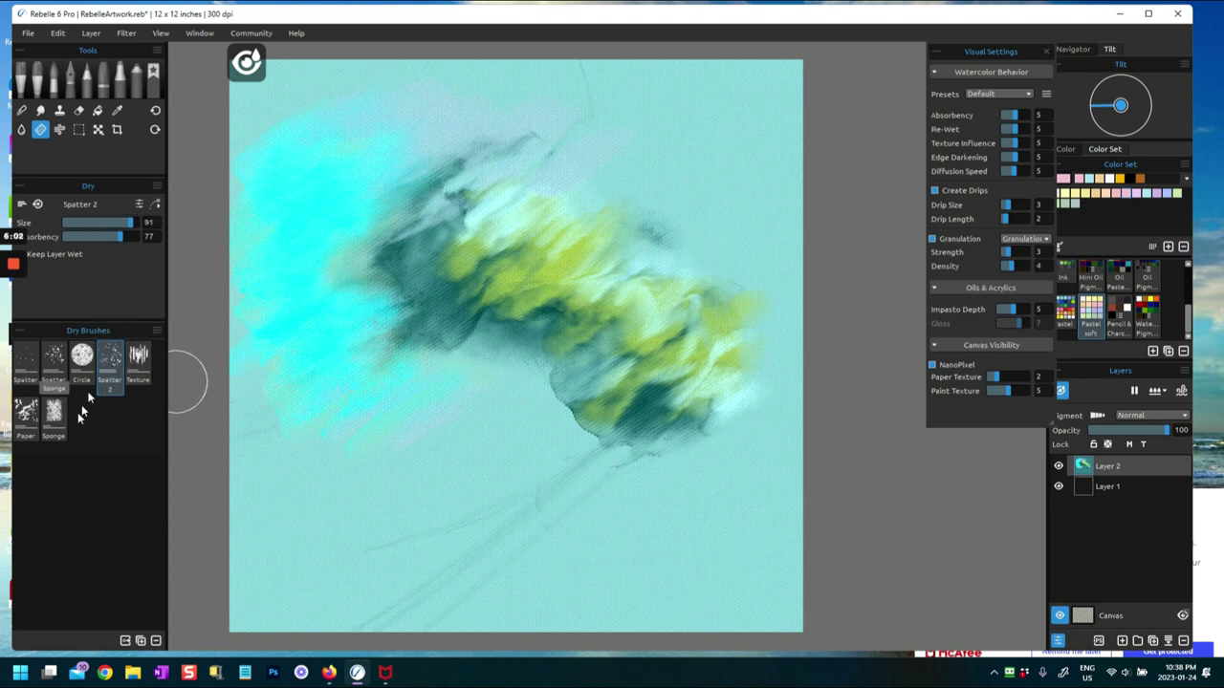
{"action": "left_click_drag", "start_coordinate": [118, 345], "coordinate": [119, 347]}
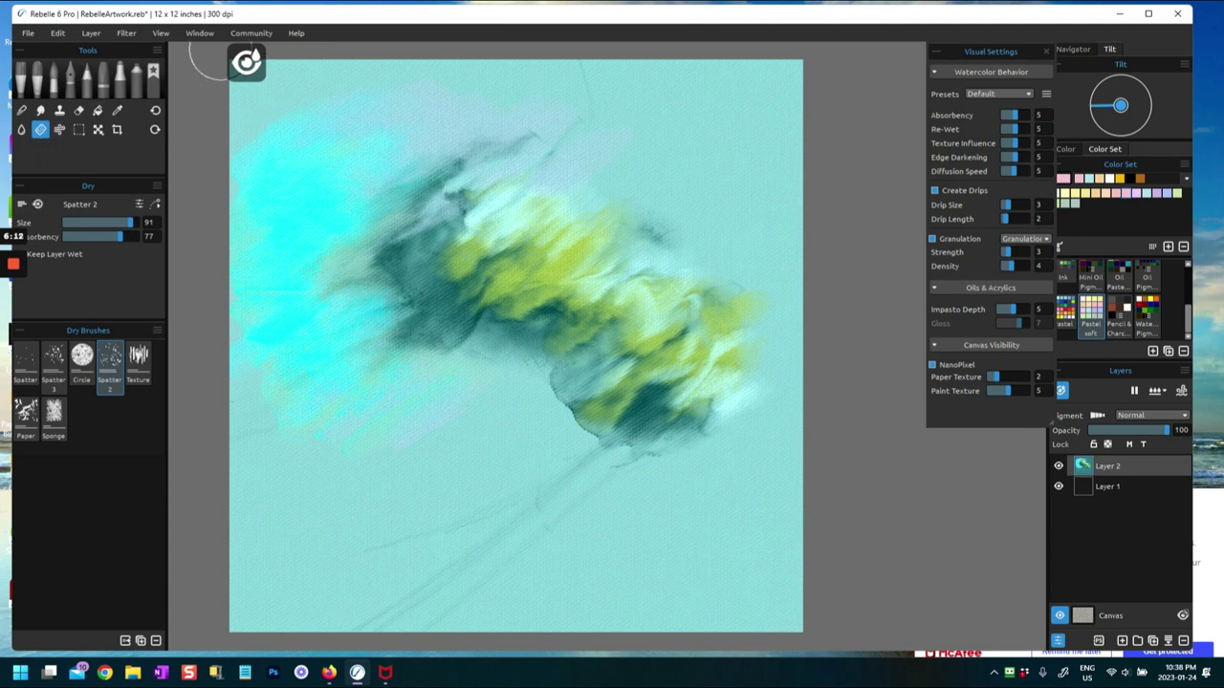
Step: Add pink Bristle strokes over the lower black area and spread the pastel paint with the Blow tool at size 87
{"action": "left_click", "coordinate": [57, 91]}
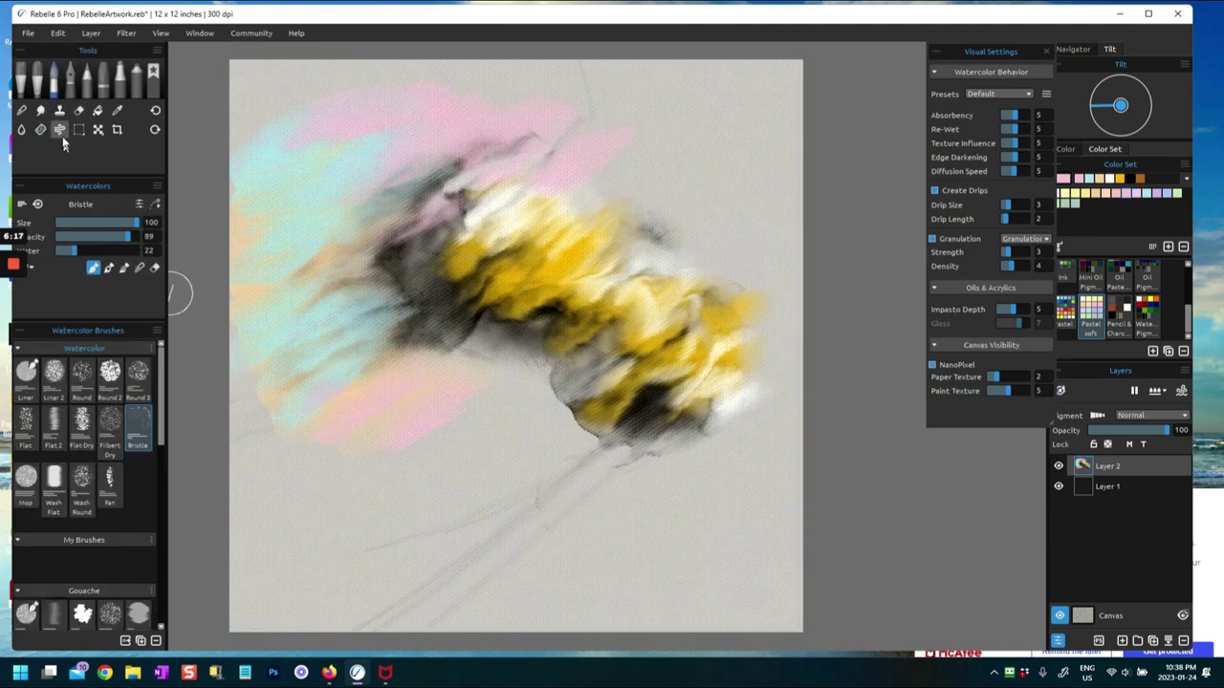
{"action": "left_click_drag", "start_coordinate": [439, 301], "coordinate": [382, 328]}
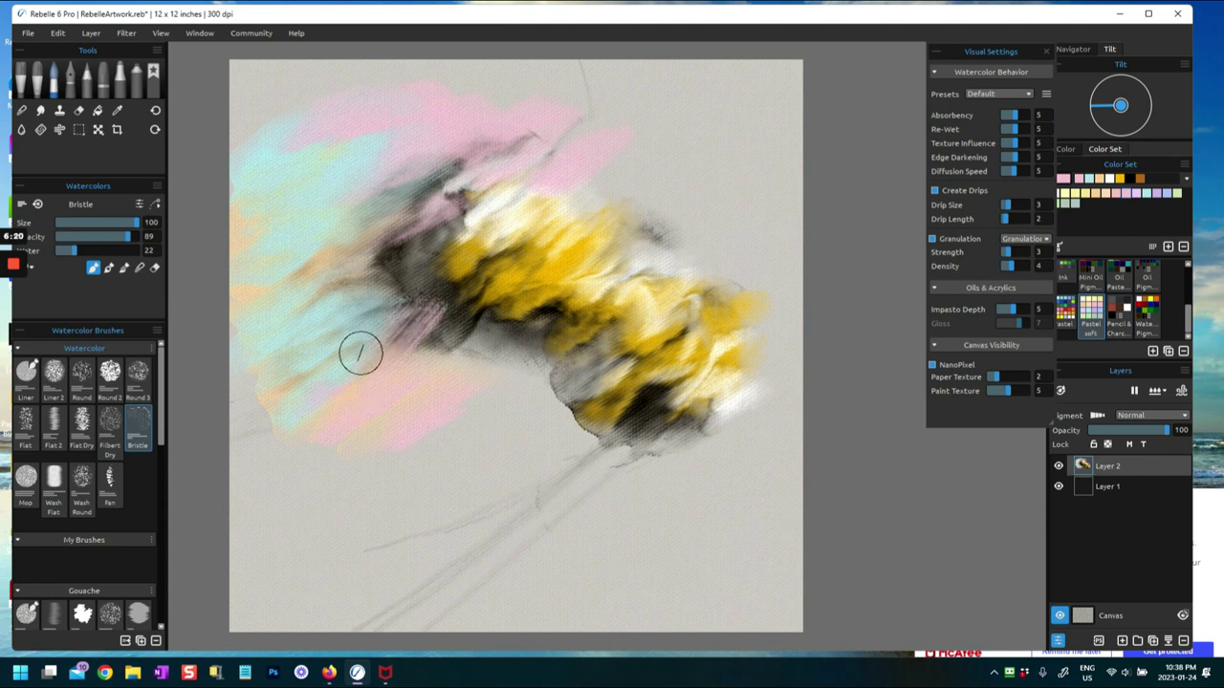
{"action": "left_click", "coordinate": [59, 129]}
{"action": "mouse_move", "coordinate": [425, 328]}
{"action": "left_mouse_down"}
{"action": "mouse_move", "coordinate": [323, 357]}
{"action": "mouse_move", "coordinate": [319, 339]}
{"action": "left_mouse_up"}
{"action": "mouse_move", "coordinate": [406, 249]}
{"action": "left_mouse_down"}
{"action": "mouse_move", "coordinate": [253, 379]}
{"action": "mouse_move", "coordinate": [335, 294]}
{"action": "left_mouse_up"}
{"action": "left_click_drag", "start_coordinate": [388, 169], "coordinate": [316, 267]}
{"action": "mouse_move", "coordinate": [410, 118]}
{"action": "left_mouse_down"}
{"action": "mouse_move", "coordinate": [347, 150]}
{"action": "mouse_move", "coordinate": [511, 124]}
{"action": "mouse_move", "coordinate": [450, 200]}
{"action": "mouse_move", "coordinate": [574, 150]}
{"action": "mouse_move", "coordinate": [465, 148]}
{"action": "left_mouse_up"}
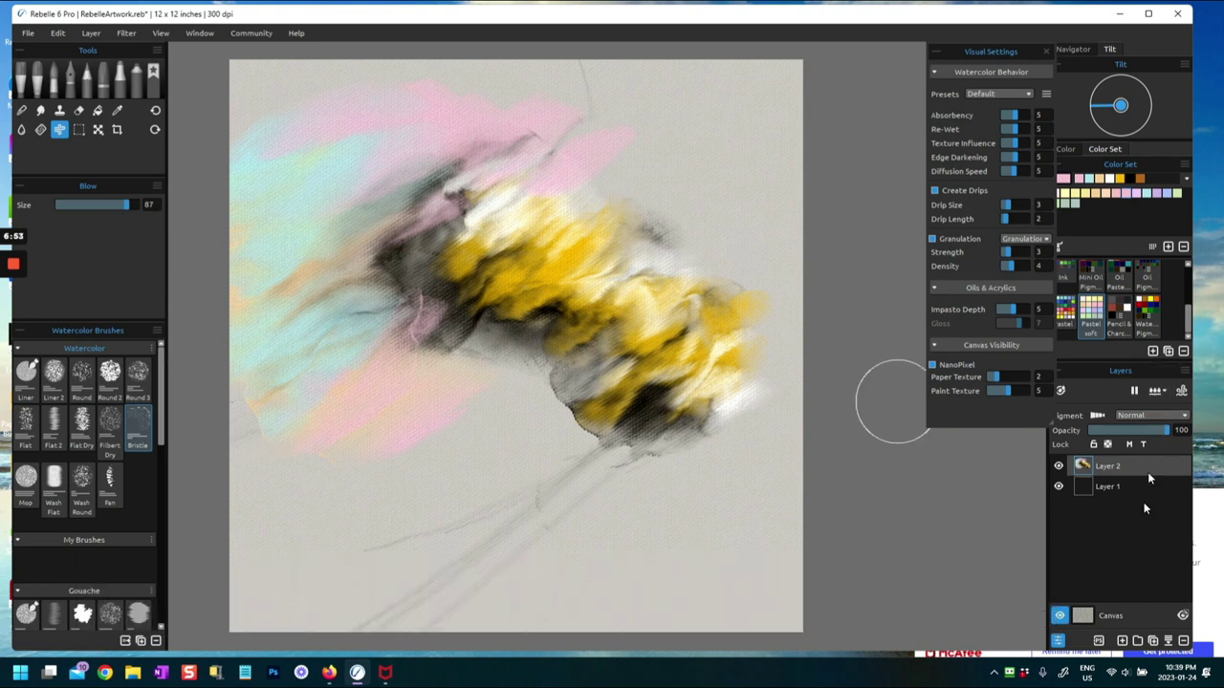
Step: Wet all visible layers and wet Layer 2 once more
{"action": "left_click", "coordinate": [1154, 391]}
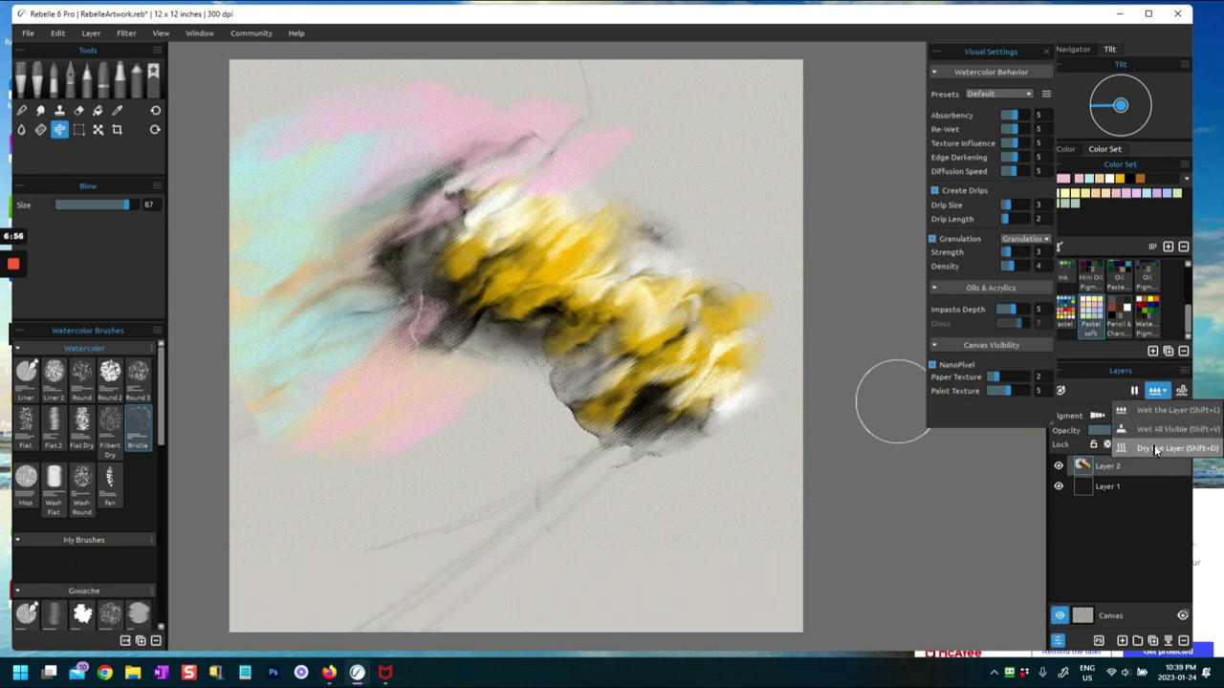
{"action": "left_click", "coordinate": [1163, 432]}
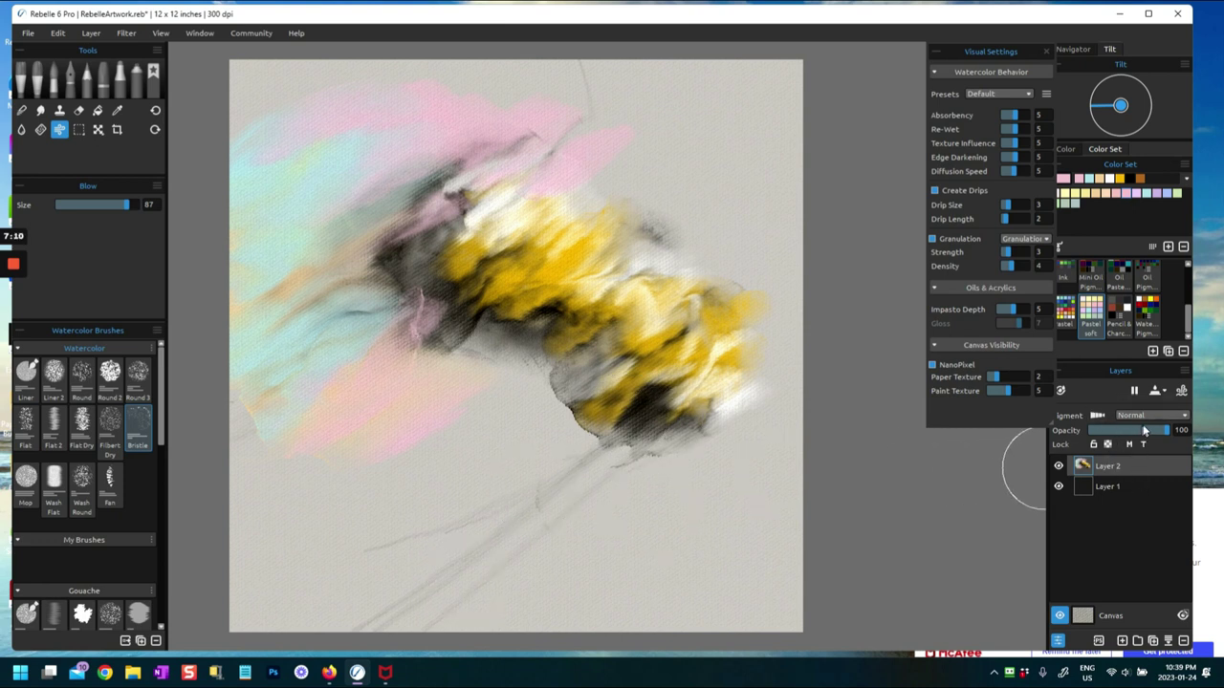
{"action": "left_click", "coordinate": [1155, 392]}
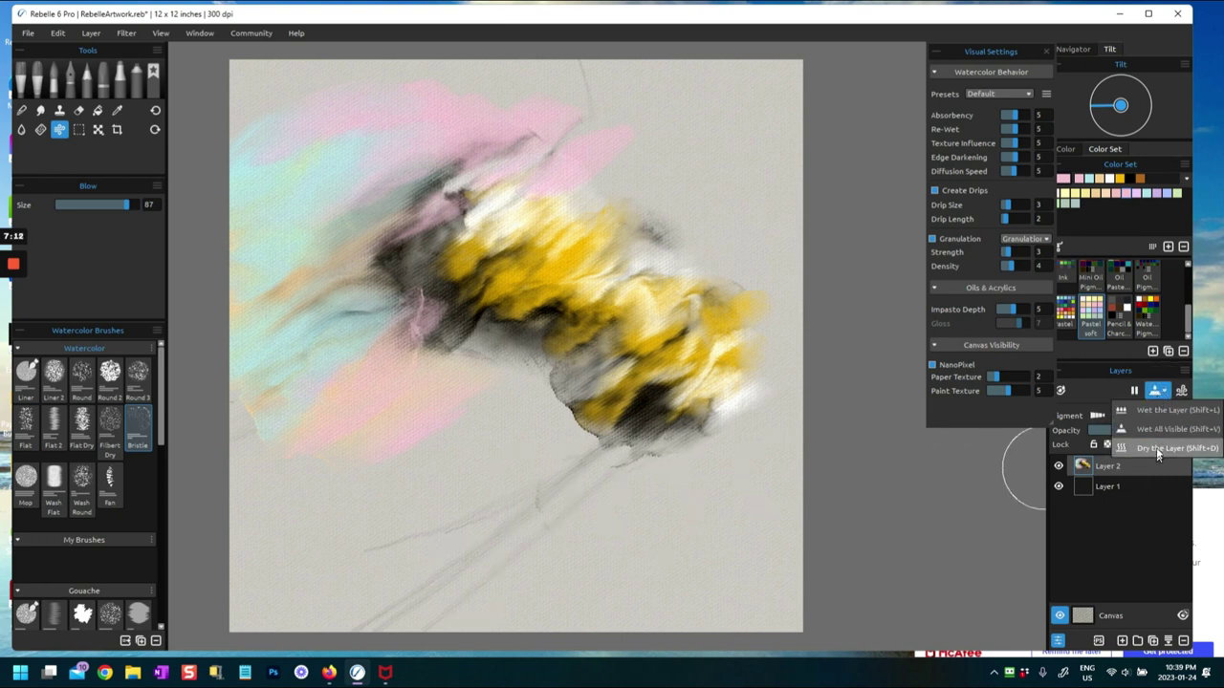
{"action": "left_click", "coordinate": [1156, 413]}
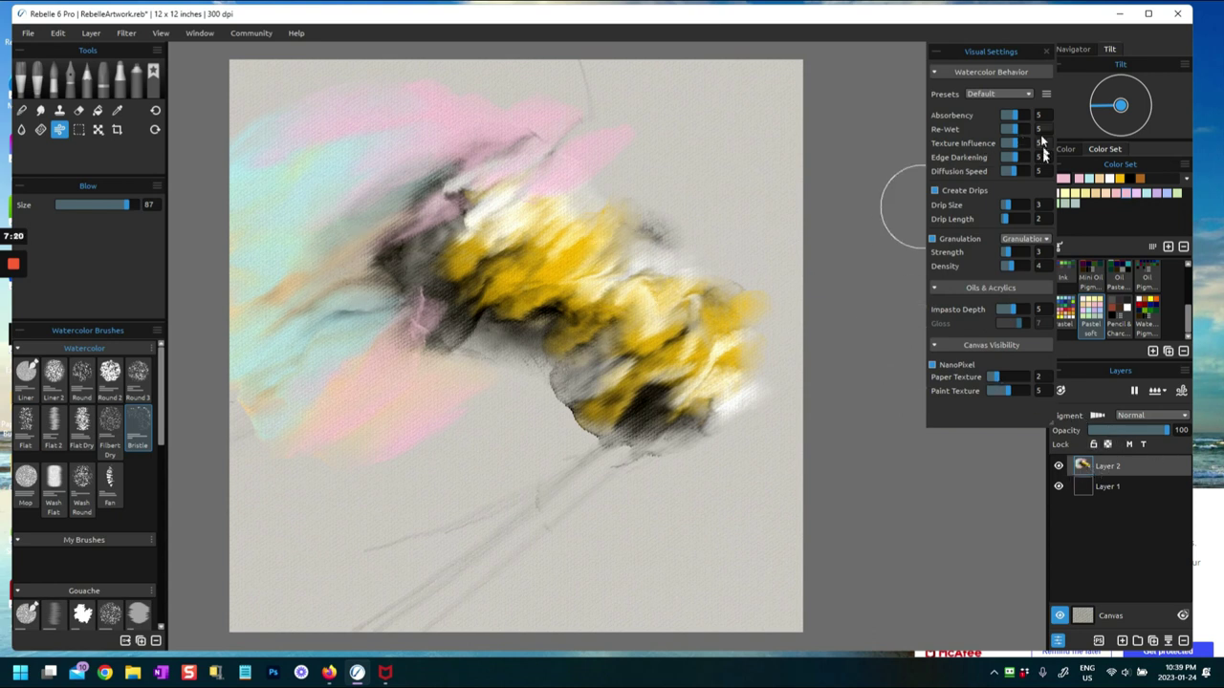
Step: Paint rough brown Bristle strokes along the canvas's bottom edge with Water at 52
{"action": "left_click", "coordinate": [1121, 273]}
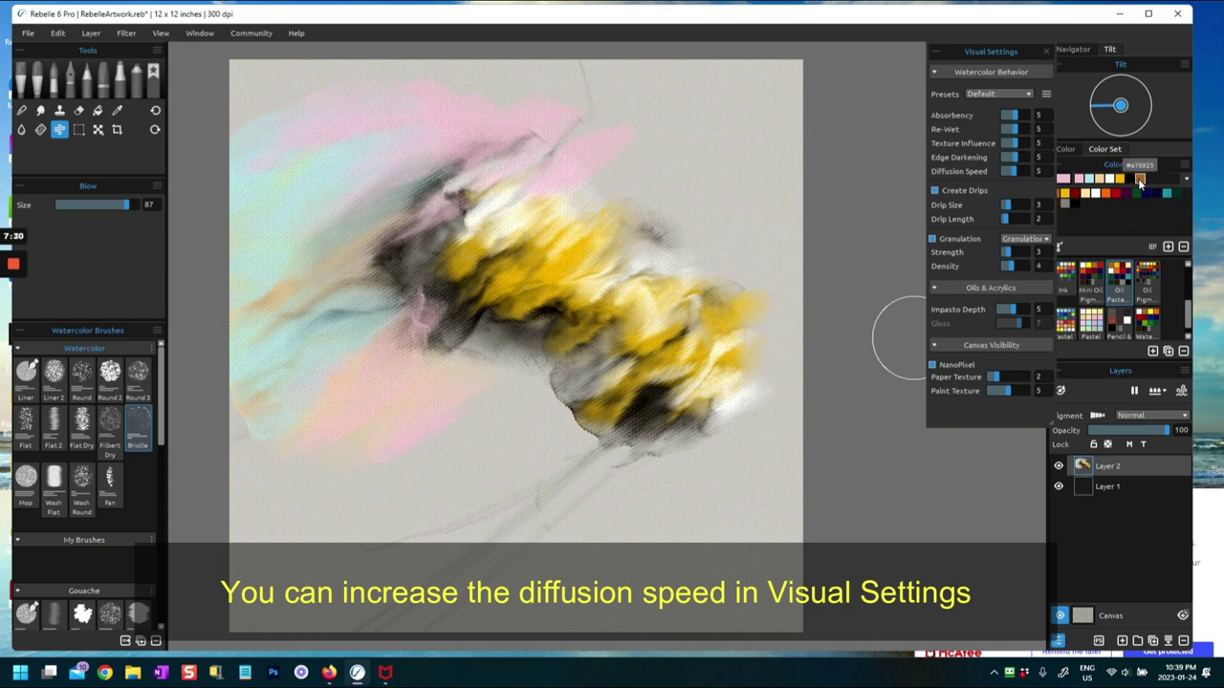
{"action": "left_click", "coordinate": [1141, 182]}
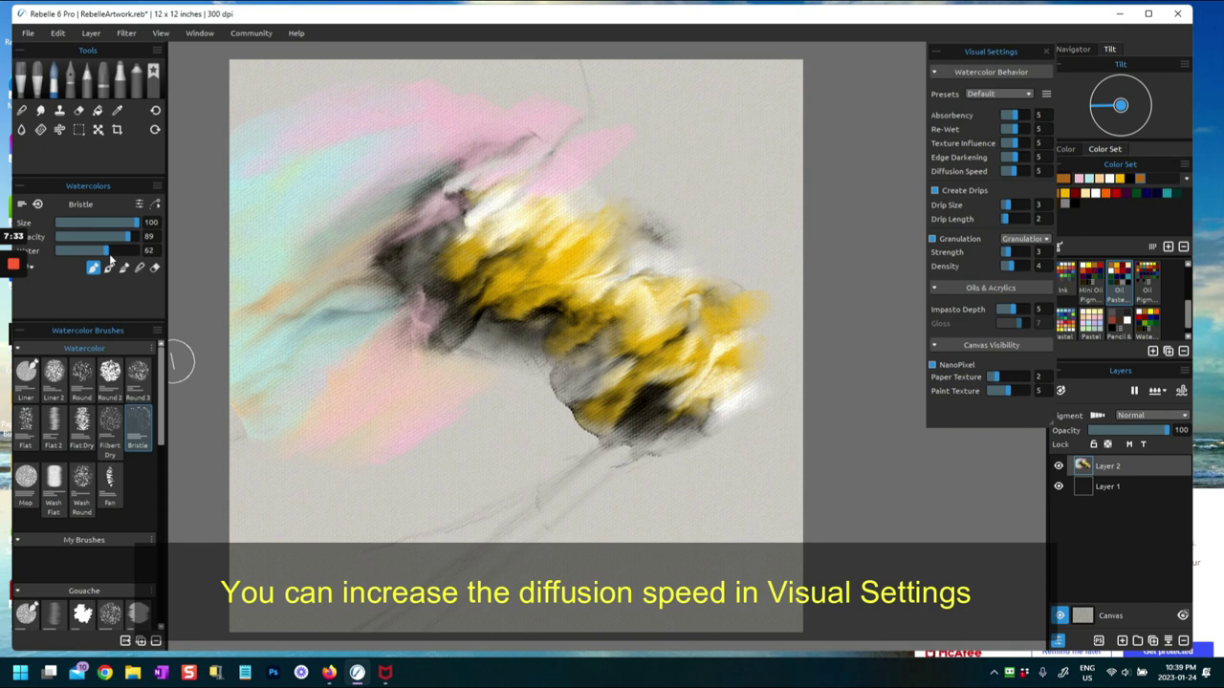
{"action": "left_click_drag", "start_coordinate": [271, 605], "coordinate": [258, 591]}
{"action": "mouse_move", "coordinate": [352, 600]}
{"action": "left_mouse_down"}
{"action": "mouse_move", "coordinate": [408, 578]}
{"action": "mouse_move", "coordinate": [448, 592]}
{"action": "mouse_move", "coordinate": [474, 577]}
{"action": "mouse_move", "coordinate": [494, 605]}
{"action": "mouse_move", "coordinate": [536, 581]}
{"action": "mouse_move", "coordinate": [569, 595]}
{"action": "mouse_move", "coordinate": [582, 557]}
{"action": "mouse_move", "coordinate": [657, 597]}
{"action": "mouse_move", "coordinate": [676, 573]}
{"action": "mouse_move", "coordinate": [706, 575]}
{"action": "mouse_move", "coordinate": [746, 580]}
{"action": "mouse_move", "coordinate": [778, 617]}
{"action": "mouse_move", "coordinate": [799, 611]}
{"action": "mouse_move", "coordinate": [761, 600]}
{"action": "mouse_move", "coordinate": [697, 613]}
{"action": "mouse_move", "coordinate": [566, 547]}
{"action": "left_mouse_up"}
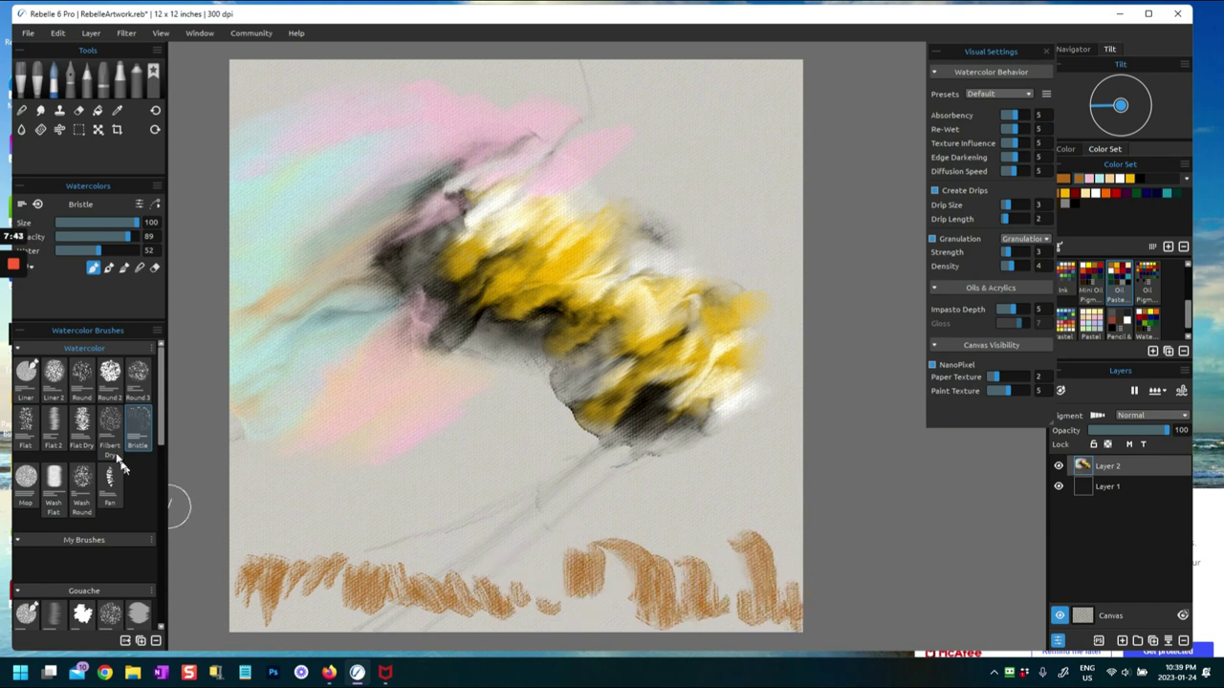
Step: Fill out the brown band along the canvas's bottom edge with the watercolor Round 2 brush at size 100
{"action": "left_click", "coordinate": [107, 384]}
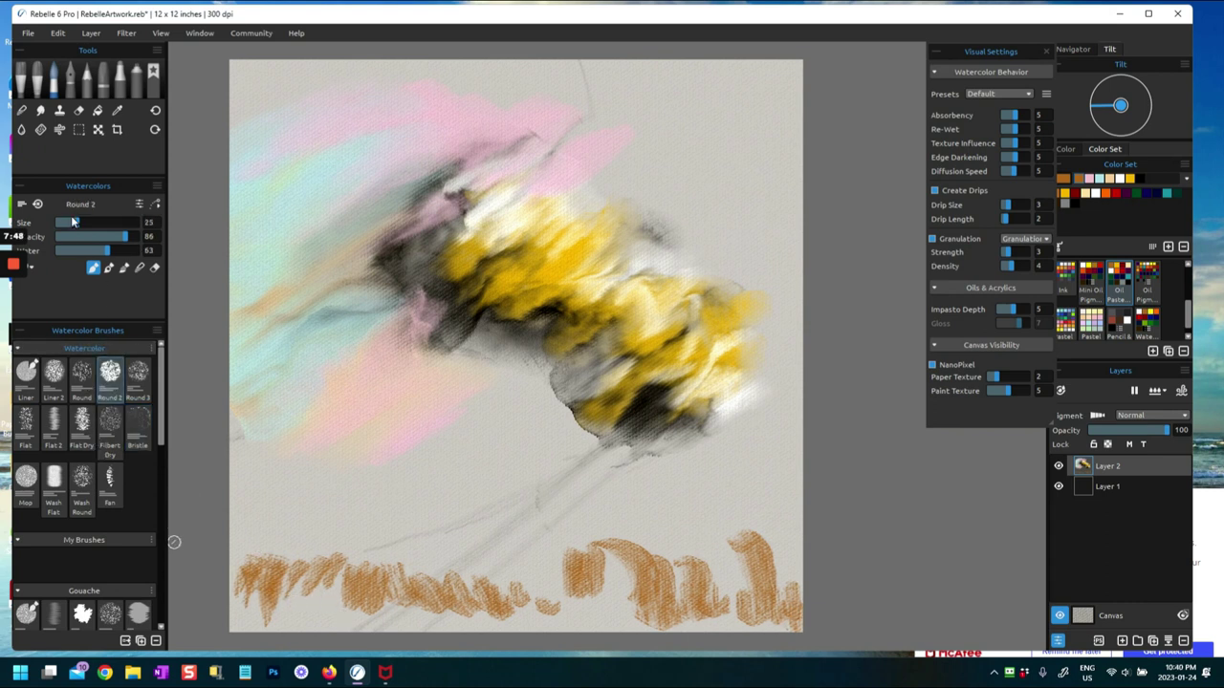
{"action": "left_click_drag", "start_coordinate": [84, 229], "coordinate": [148, 230]}
{"action": "mouse_move", "coordinate": [323, 587]}
{"action": "left_mouse_down"}
{"action": "mouse_move", "coordinate": [320, 546]}
{"action": "mouse_move", "coordinate": [304, 600]}
{"action": "mouse_move", "coordinate": [250, 599]}
{"action": "mouse_move", "coordinate": [268, 624]}
{"action": "left_mouse_up"}
{"action": "mouse_move", "coordinate": [449, 573]}
{"action": "left_mouse_down"}
{"action": "mouse_move", "coordinate": [478, 614]}
{"action": "mouse_move", "coordinate": [615, 622]}
{"action": "left_mouse_up"}
{"action": "left_click_drag", "start_coordinate": [617, 526], "coordinate": [615, 580]}
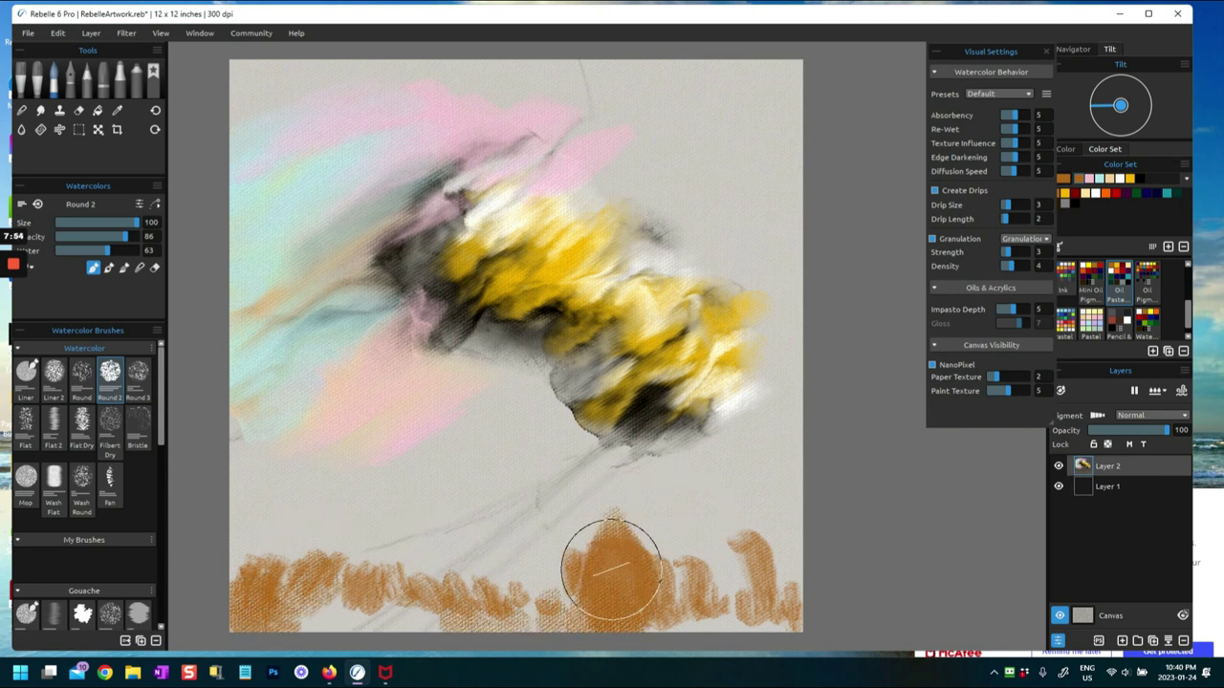
{"action": "left_click_drag", "start_coordinate": [701, 578], "coordinate": [717, 608]}
{"action": "left_click_drag", "start_coordinate": [781, 561], "coordinate": [784, 604]}
{"action": "left_click_drag", "start_coordinate": [499, 585], "coordinate": [516, 612]}
{"action": "mouse_move", "coordinate": [543, 570]}
{"action": "left_mouse_down"}
{"action": "mouse_move", "coordinate": [570, 608]}
{"action": "mouse_move", "coordinate": [437, 596]}
{"action": "mouse_move", "coordinate": [302, 631]}
{"action": "left_mouse_up"}
{"action": "mouse_move", "coordinate": [566, 573]}
{"action": "left_mouse_down"}
{"action": "mouse_move", "coordinate": [560, 560]}
{"action": "mouse_move", "coordinate": [486, 583]}
{"action": "mouse_move", "coordinate": [464, 607]}
{"action": "left_mouse_up"}
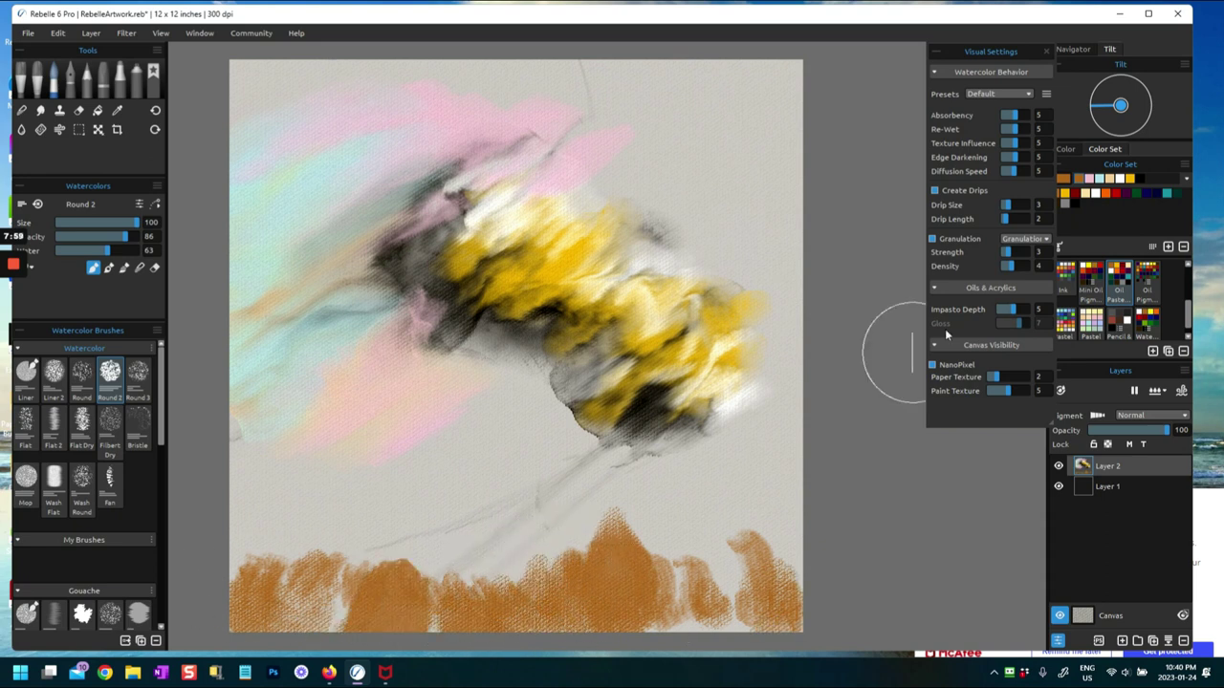
Step: Dab yellow over the brown band with the Round 2 brush, adding a large rounded patch near its right end
{"action": "left_click", "coordinate": [1065, 195]}
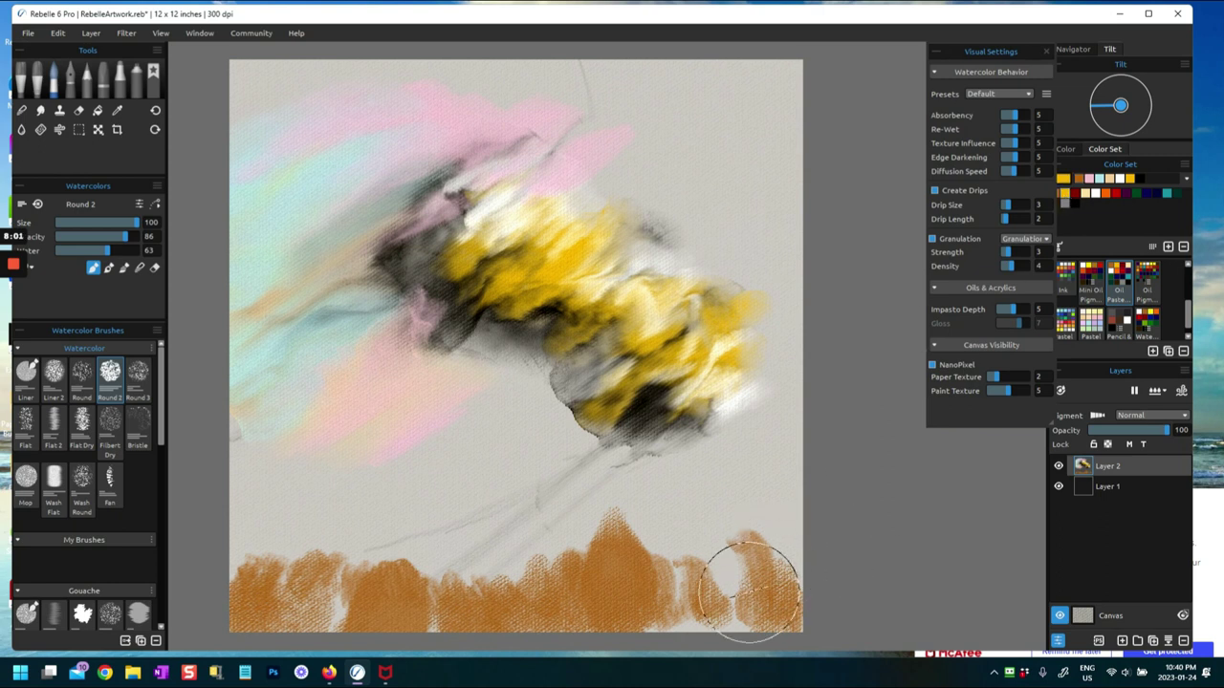
{"action": "left_click_drag", "start_coordinate": [732, 574], "coordinate": [741, 555]}
{"action": "mouse_move", "coordinate": [617, 560]}
{"action": "left_mouse_down"}
{"action": "mouse_move", "coordinate": [526, 609]}
{"action": "mouse_move", "coordinate": [495, 590]}
{"action": "mouse_move", "coordinate": [398, 595]}
{"action": "mouse_move", "coordinate": [354, 563]}
{"action": "mouse_move", "coordinate": [314, 554]}
{"action": "mouse_move", "coordinate": [239, 607]}
{"action": "mouse_move", "coordinate": [222, 575]}
{"action": "mouse_move", "coordinate": [527, 575]}
{"action": "mouse_move", "coordinate": [656, 593]}
{"action": "left_mouse_up"}
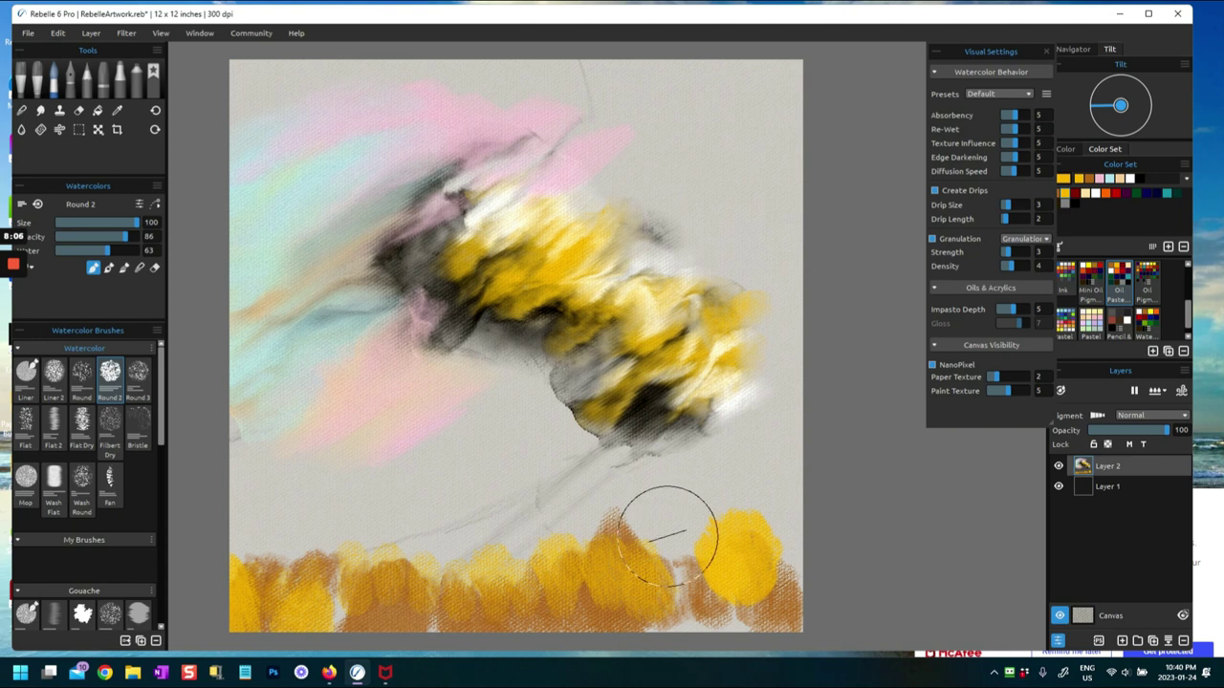
{"action": "mouse_move", "coordinate": [757, 545]}
{"action": "left_mouse_down"}
{"action": "mouse_move", "coordinate": [782, 574]}
{"action": "mouse_move", "coordinate": [786, 608]}
{"action": "left_mouse_up"}
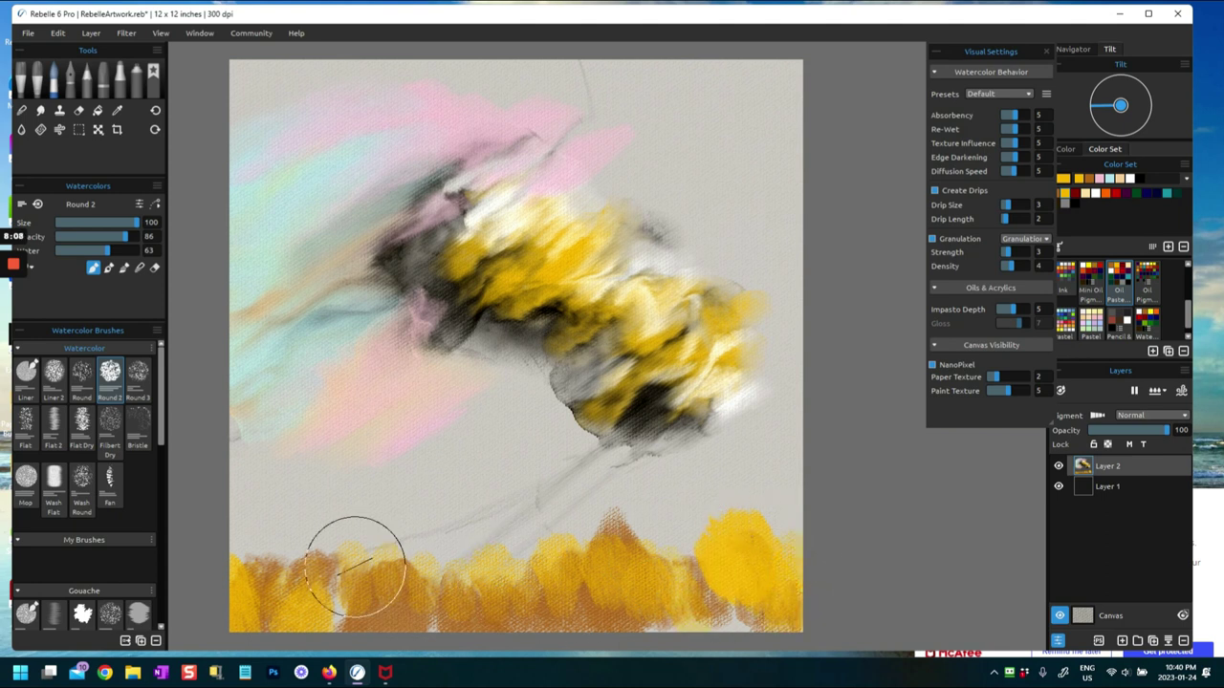
Step: Finish the yellow dabs near the left end of the bottom band and dab green patches along it with the Round 2 brush
{"action": "left_click_drag", "start_coordinate": [335, 574], "coordinate": [305, 630]}
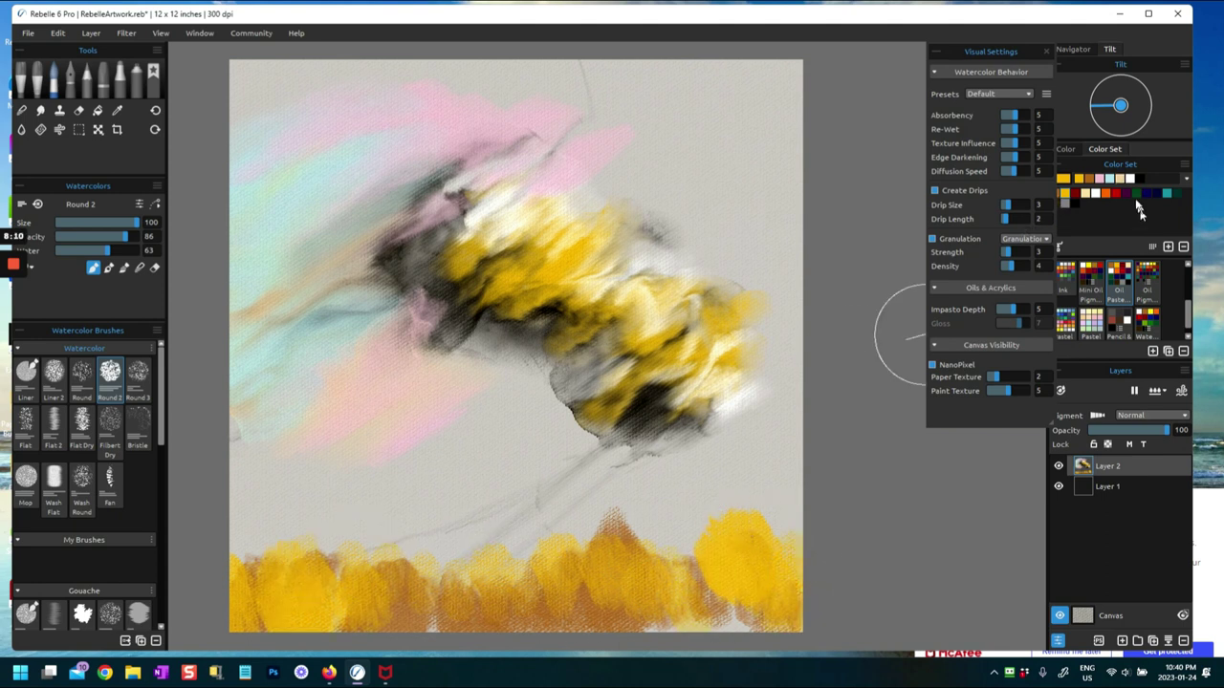
{"action": "mouse_move", "coordinate": [486, 550]}
{"action": "left_mouse_down"}
{"action": "mouse_move", "coordinate": [460, 607]}
{"action": "mouse_move", "coordinate": [343, 578]}
{"action": "mouse_move", "coordinate": [295, 579]}
{"action": "mouse_move", "coordinate": [299, 615]}
{"action": "mouse_move", "coordinate": [272, 605]}
{"action": "left_mouse_up"}
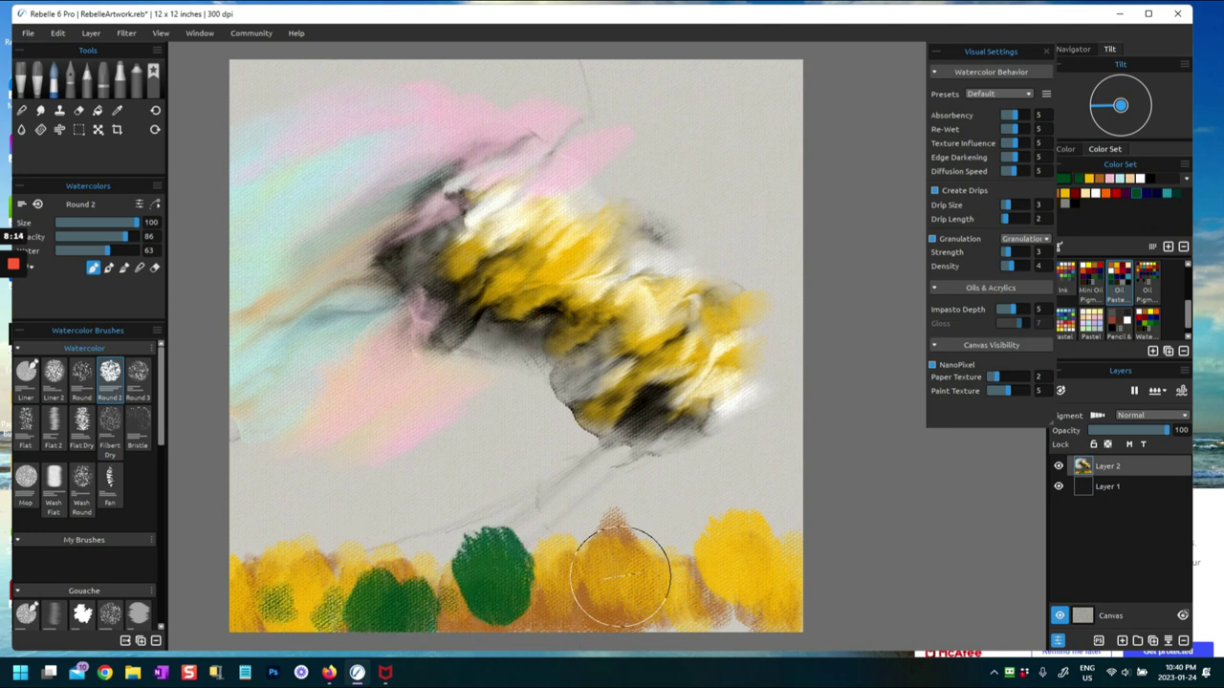
{"action": "mouse_move", "coordinate": [622, 574]}
{"action": "left_mouse_down"}
{"action": "mouse_move", "coordinate": [671, 561]}
{"action": "mouse_move", "coordinate": [688, 600]}
{"action": "mouse_move", "coordinate": [739, 543]}
{"action": "mouse_move", "coordinate": [776, 543]}
{"action": "mouse_move", "coordinate": [769, 574]}
{"action": "left_mouse_up"}
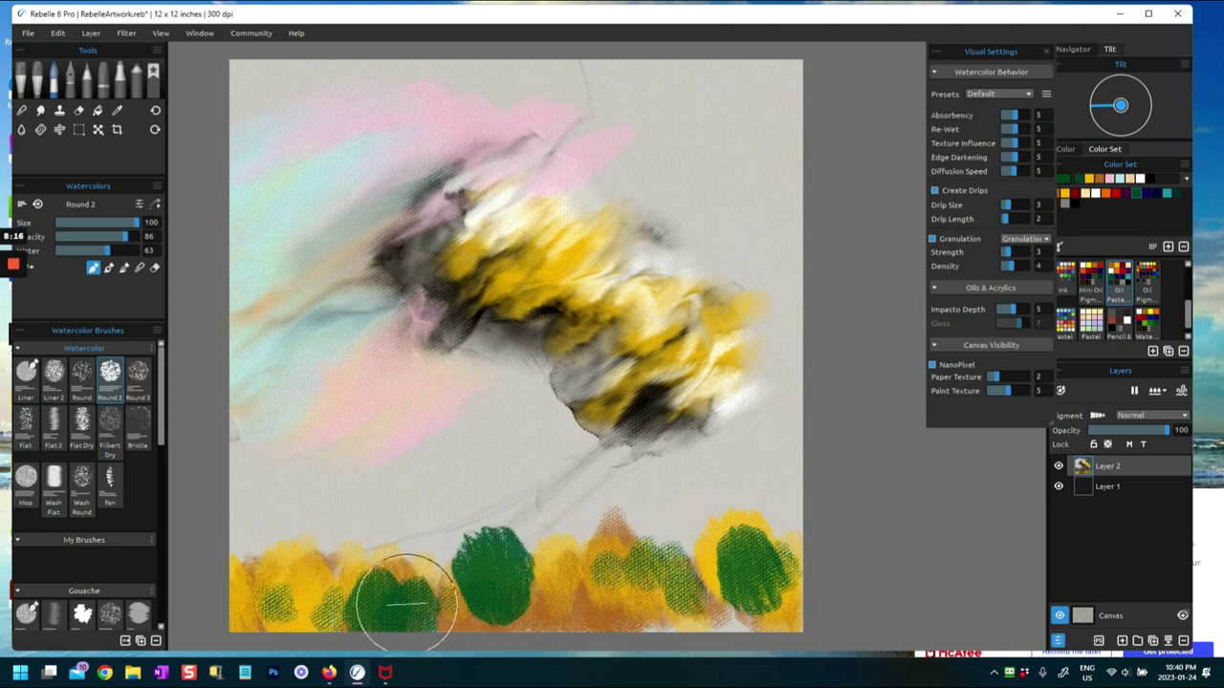
{"action": "mouse_move", "coordinate": [387, 563]}
{"action": "left_mouse_down"}
{"action": "mouse_move", "coordinate": [332, 585]}
{"action": "mouse_move", "coordinate": [274, 584]}
{"action": "mouse_move", "coordinate": [330, 574]}
{"action": "left_mouse_up"}
{"action": "left_click_drag", "start_coordinate": [421, 578], "coordinate": [450, 576]}
Step: Reduce the Round 2 brush size to 68 and add more green dabs across the band's left half and toward its right end
{"action": "left_click_drag", "start_coordinate": [128, 222], "coordinate": [111, 222]}
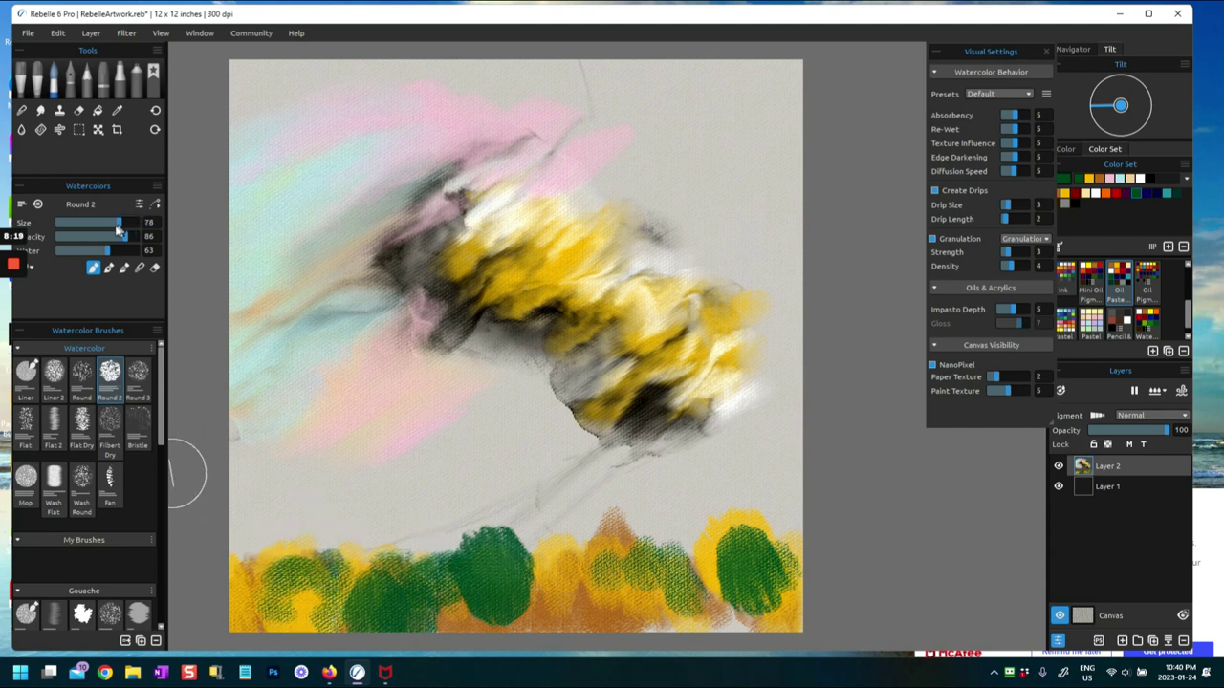
{"action": "mouse_move", "coordinate": [411, 585]}
{"action": "left_mouse_down"}
{"action": "mouse_move", "coordinate": [325, 570]}
{"action": "mouse_move", "coordinate": [239, 617]}
{"action": "left_mouse_up"}
{"action": "left_click_drag", "start_coordinate": [694, 574], "coordinate": [724, 592]}
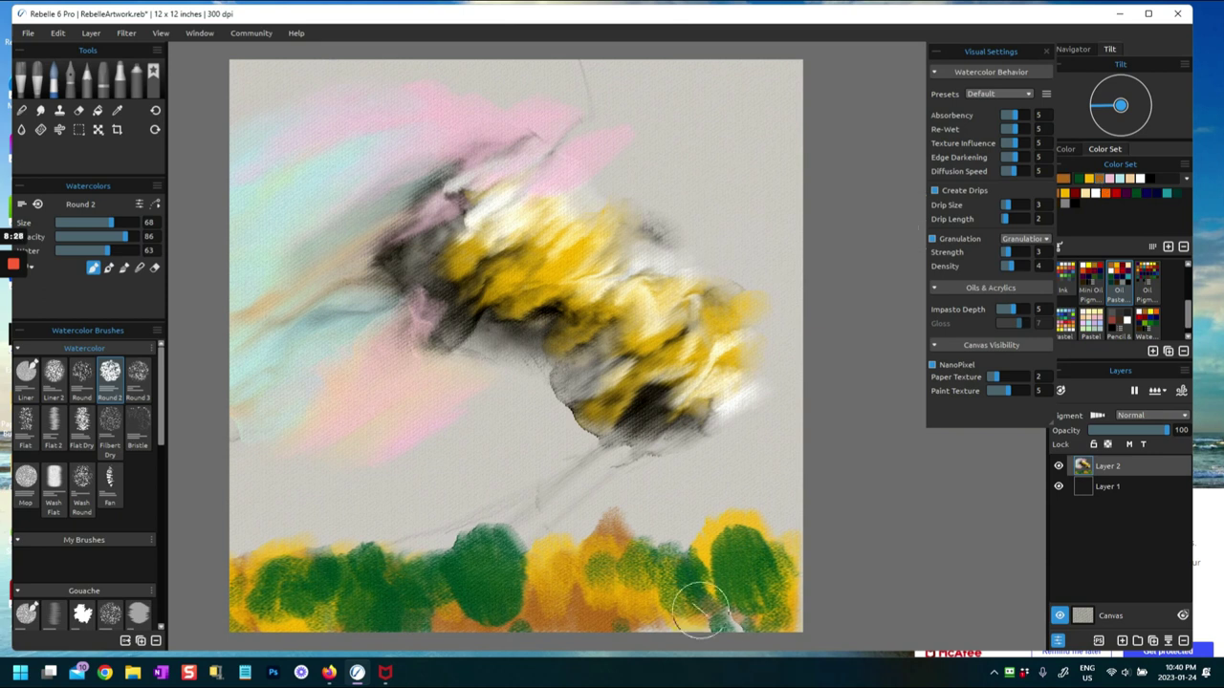
Step: Dab brown patches between the green and yellow ones along the whole bottom band
{"action": "mouse_move", "coordinate": [677, 584]}
{"action": "left_mouse_down"}
{"action": "mouse_move", "coordinate": [691, 556]}
{"action": "mouse_move", "coordinate": [707, 581]}
{"action": "left_mouse_up"}
{"action": "mouse_move", "coordinate": [557, 568]}
{"action": "left_mouse_down"}
{"action": "mouse_move", "coordinate": [471, 597]}
{"action": "mouse_move", "coordinate": [410, 577]}
{"action": "mouse_move", "coordinate": [395, 593]}
{"action": "mouse_move", "coordinate": [349, 567]}
{"action": "left_mouse_up"}
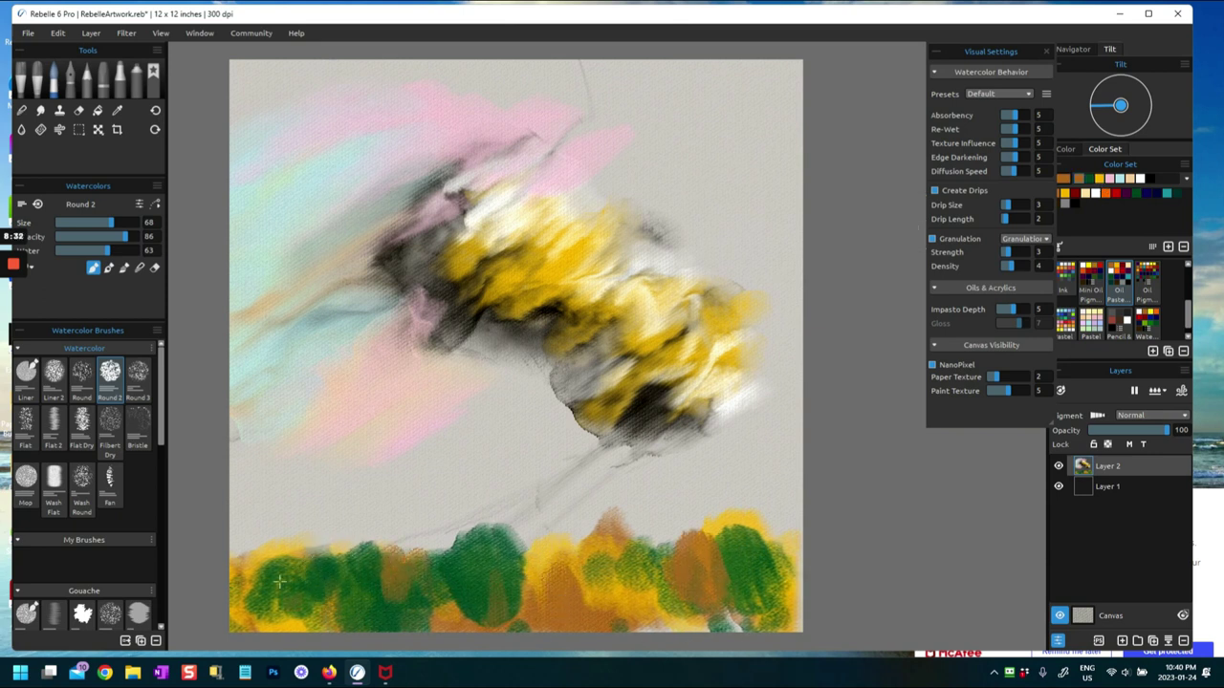
{"action": "mouse_move", "coordinate": [284, 595]}
{"action": "left_mouse_down"}
{"action": "mouse_move", "coordinate": [257, 591]}
{"action": "mouse_move", "coordinate": [206, 633]}
{"action": "left_mouse_up"}
{"action": "left_click_drag", "start_coordinate": [792, 555], "coordinate": [789, 594]}
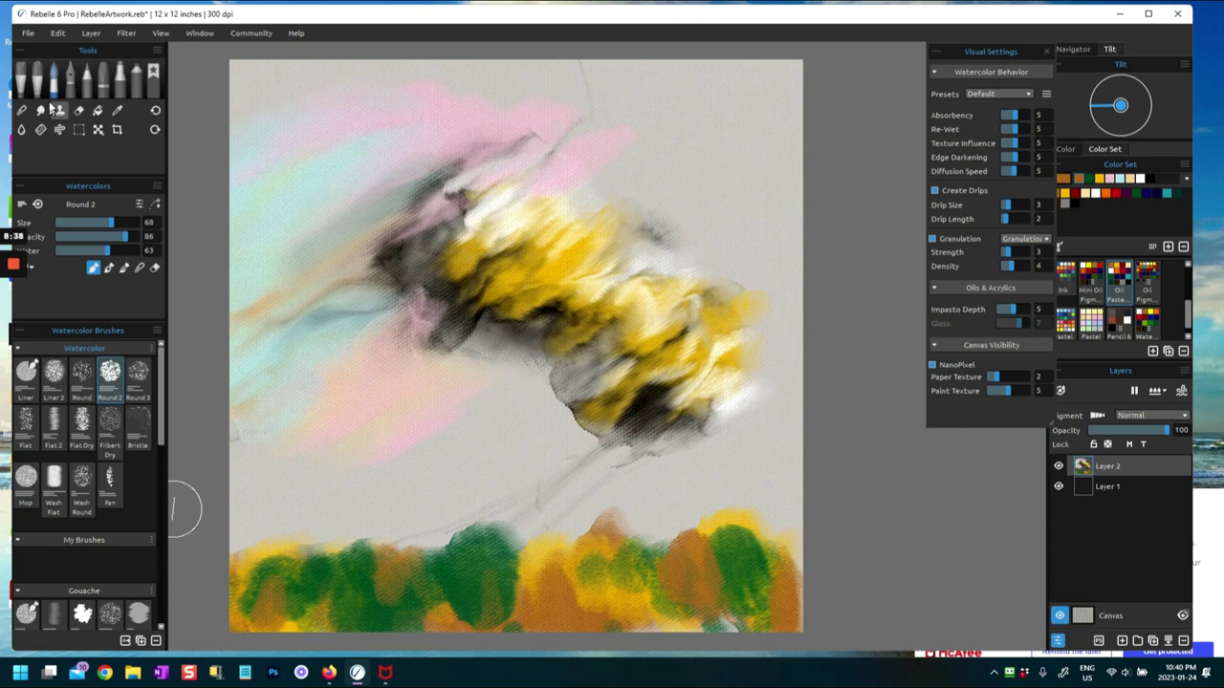
Step: Blow the wet bottom band upward with the Blow tool at size 87 and set Drip Length to 3
{"action": "left_click", "coordinate": [60, 131]}
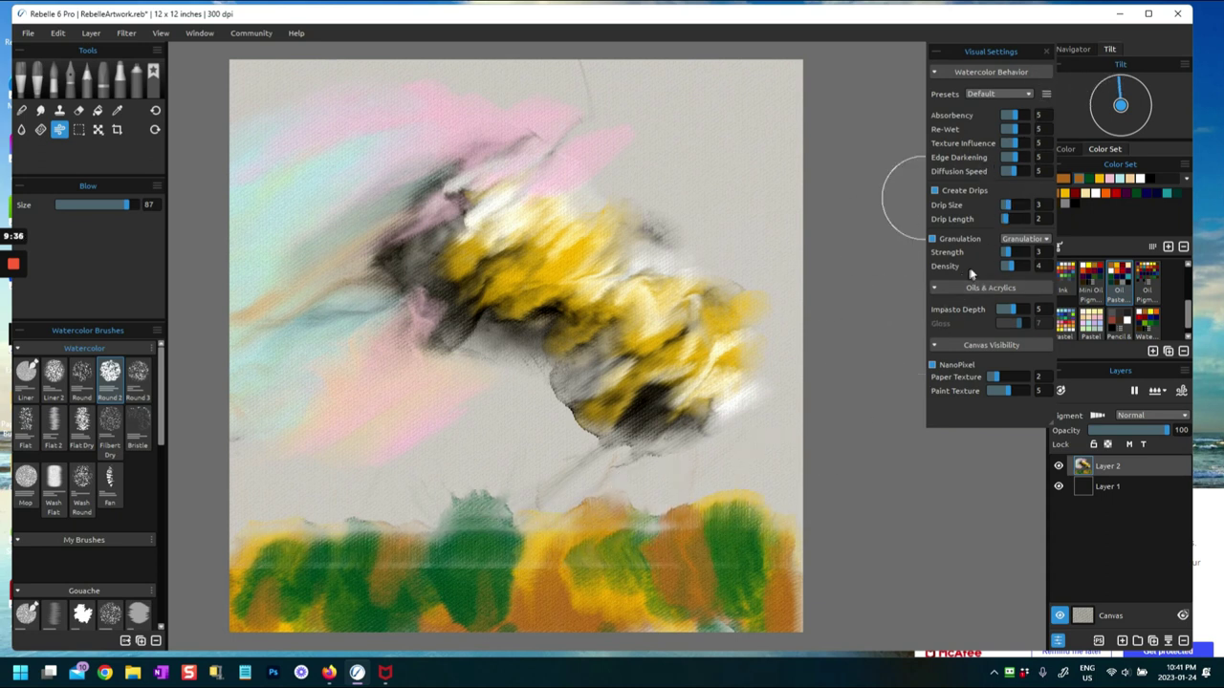
{"action": "left_click_drag", "start_coordinate": [1004, 221], "coordinate": [1013, 222]}
{"action": "left_click", "coordinate": [1007, 219]}
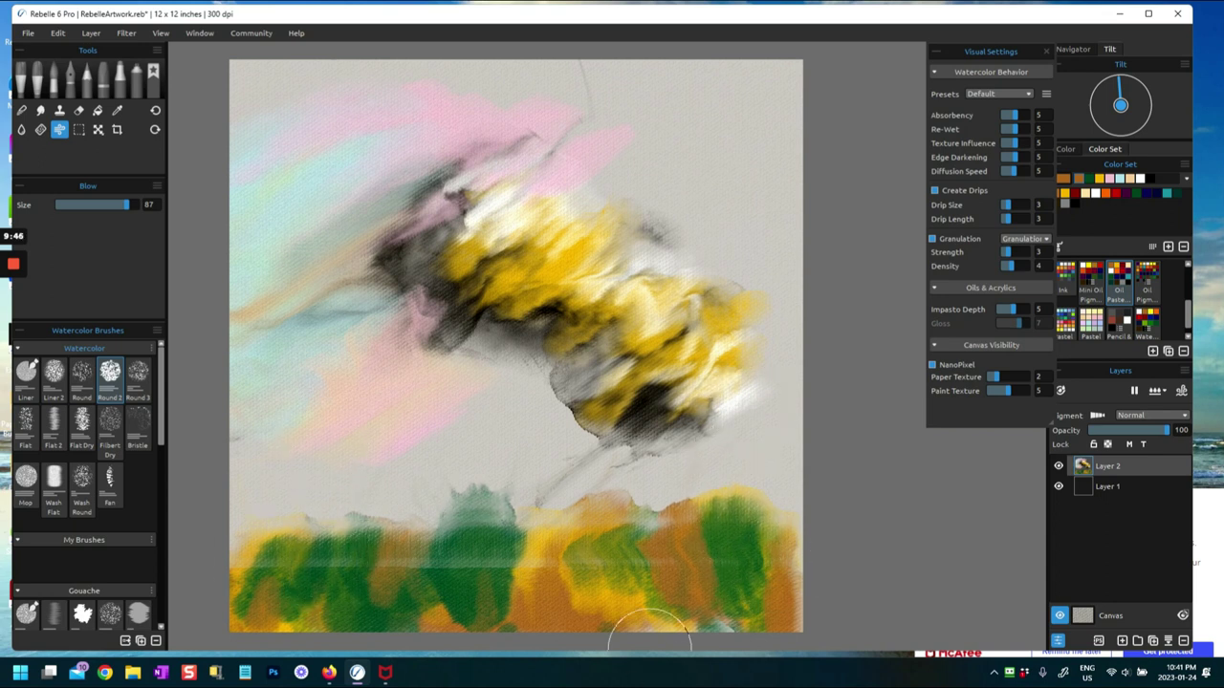
Step: Paint peach, white and Pastel soft light-blue Bristle strokes above the central shape's upper right, and blow the wet paint outward
{"action": "left_click", "coordinate": [57, 90]}
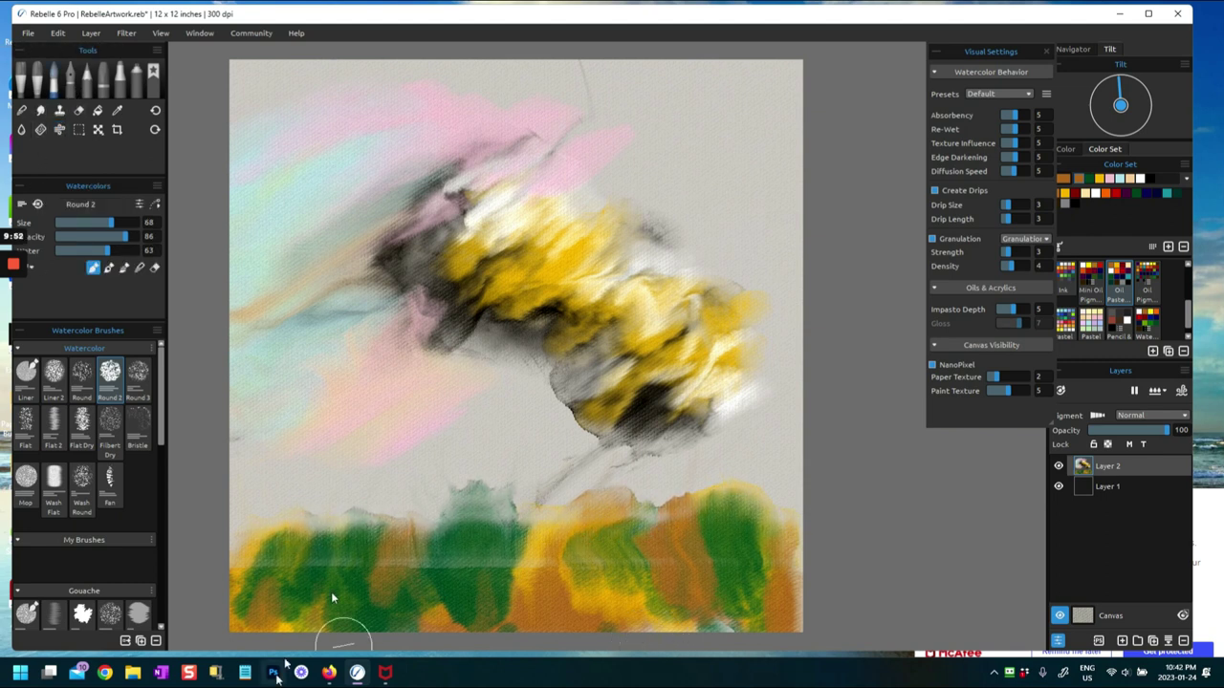
{"action": "left_click", "coordinate": [138, 421]}
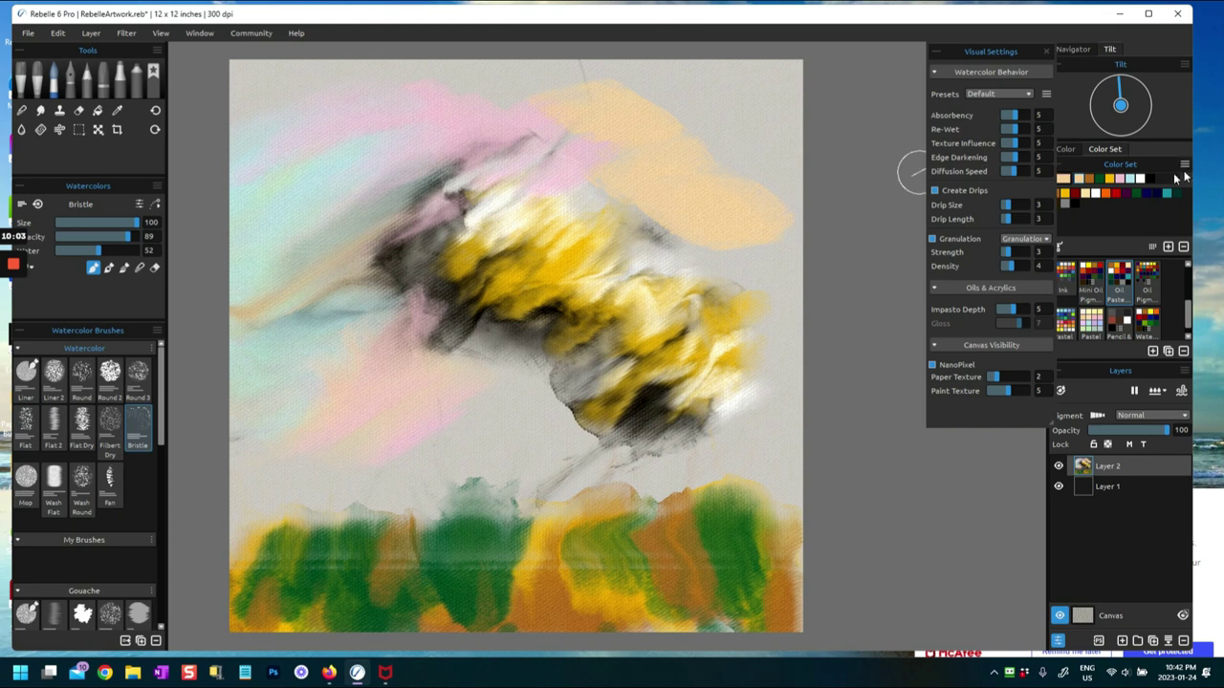
{"action": "left_click_drag", "start_coordinate": [603, 165], "coordinate": [761, 250]}
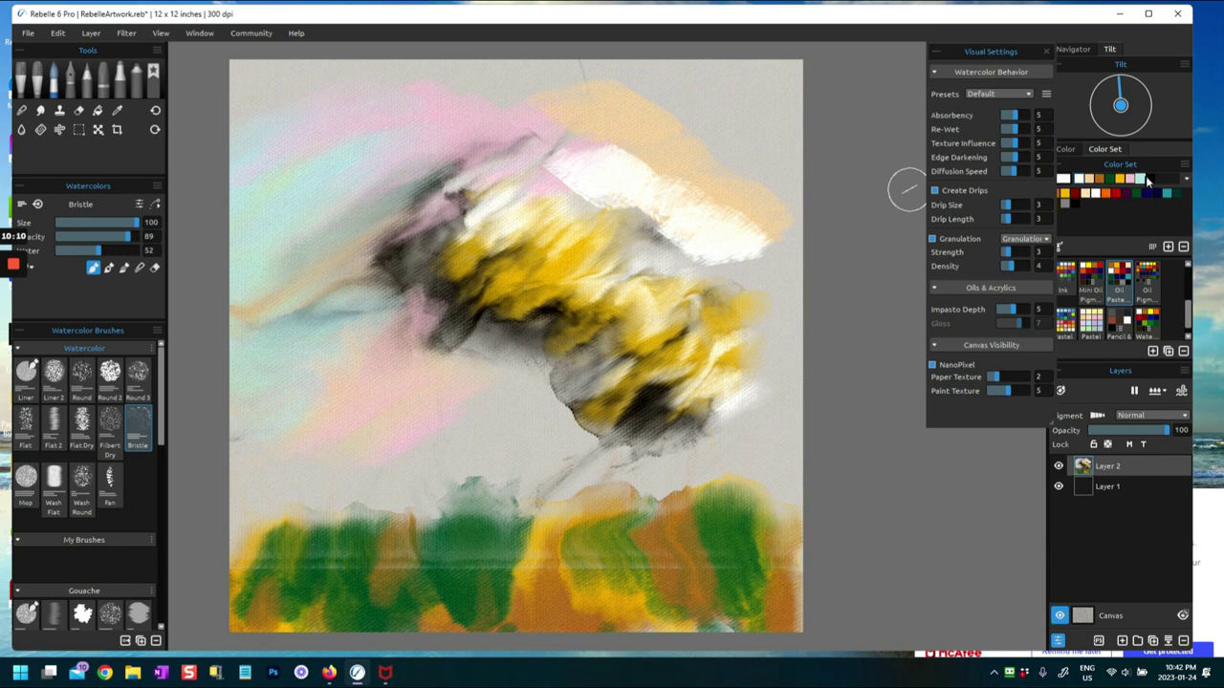
{"action": "left_click", "coordinate": [1093, 322]}
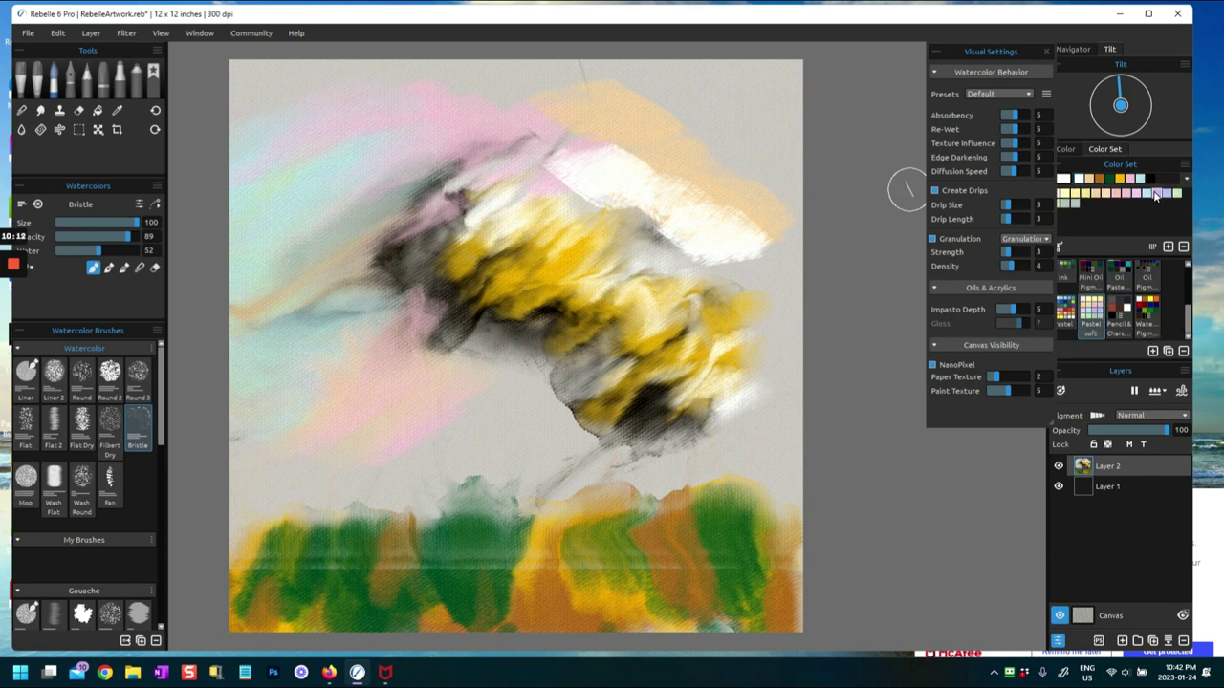
{"action": "mouse_move", "coordinate": [573, 165]}
{"action": "left_mouse_down"}
{"action": "mouse_move", "coordinate": [579, 150]}
{"action": "mouse_move", "coordinate": [660, 182]}
{"action": "mouse_move", "coordinate": [754, 231]}
{"action": "mouse_move", "coordinate": [758, 255]}
{"action": "left_mouse_up"}
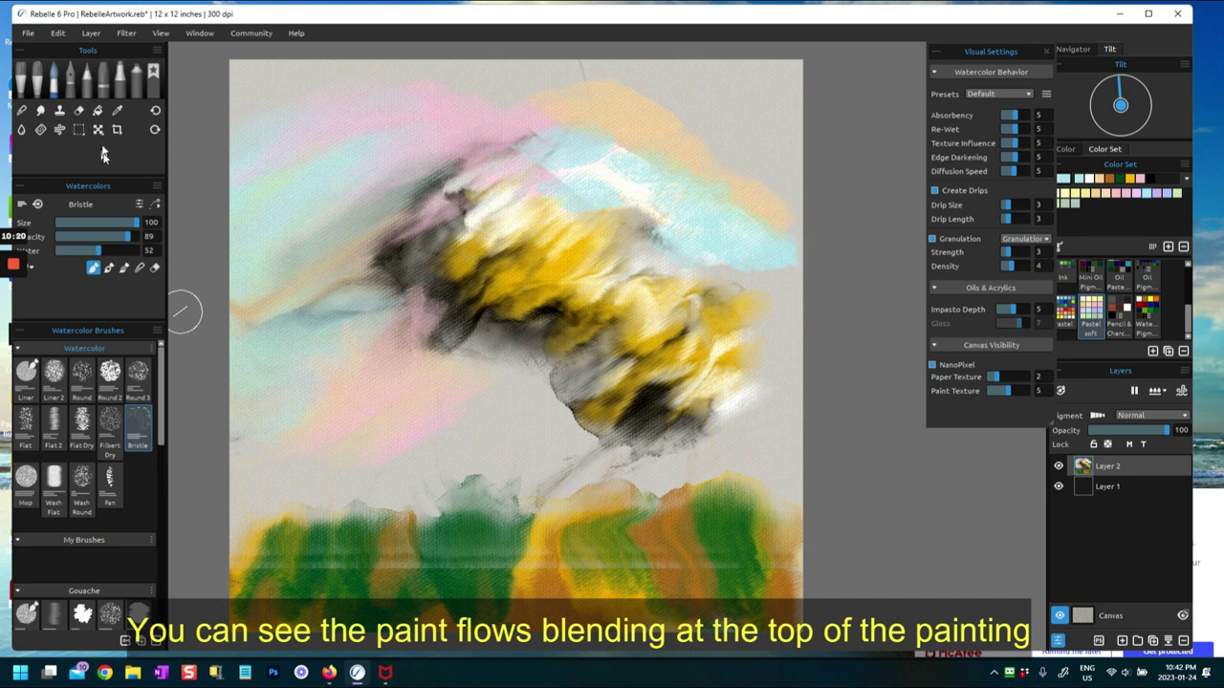
{"action": "left_click", "coordinate": [59, 131]}
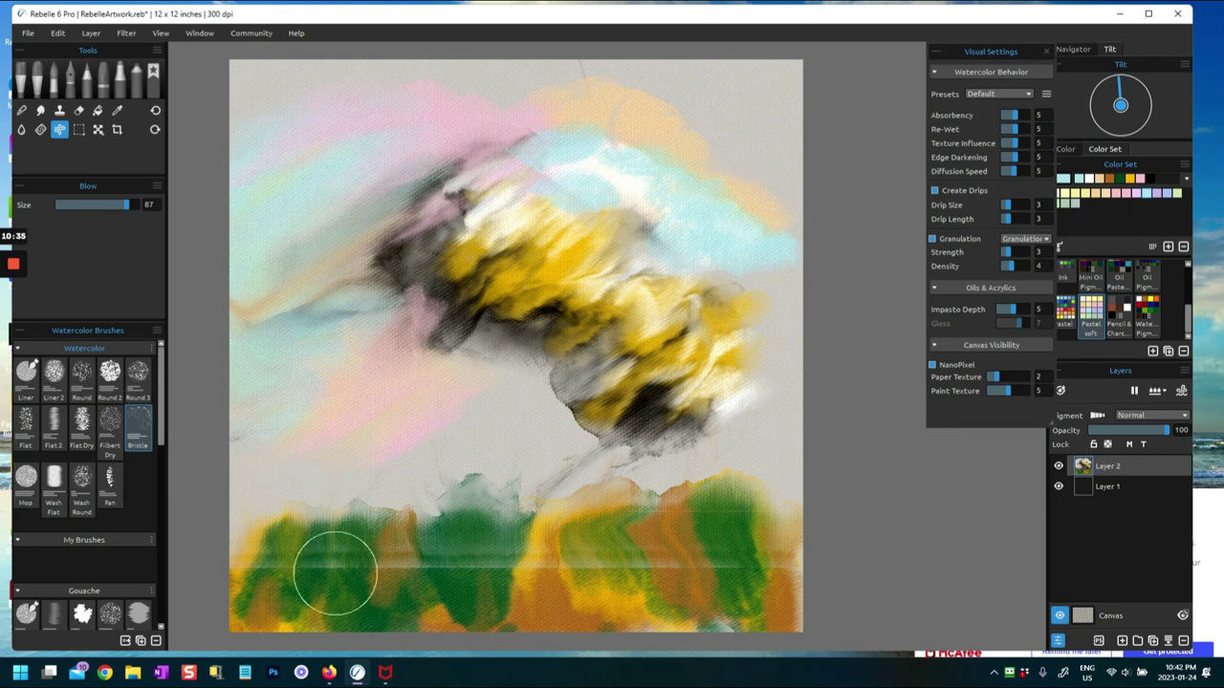
{"action": "mouse_move", "coordinate": [561, 158]}
{"action": "left_mouse_down"}
{"action": "mouse_move", "coordinate": [483, 243]}
{"action": "mouse_move", "coordinate": [518, 124]}
{"action": "mouse_move", "coordinate": [636, 150]}
{"action": "left_mouse_up"}
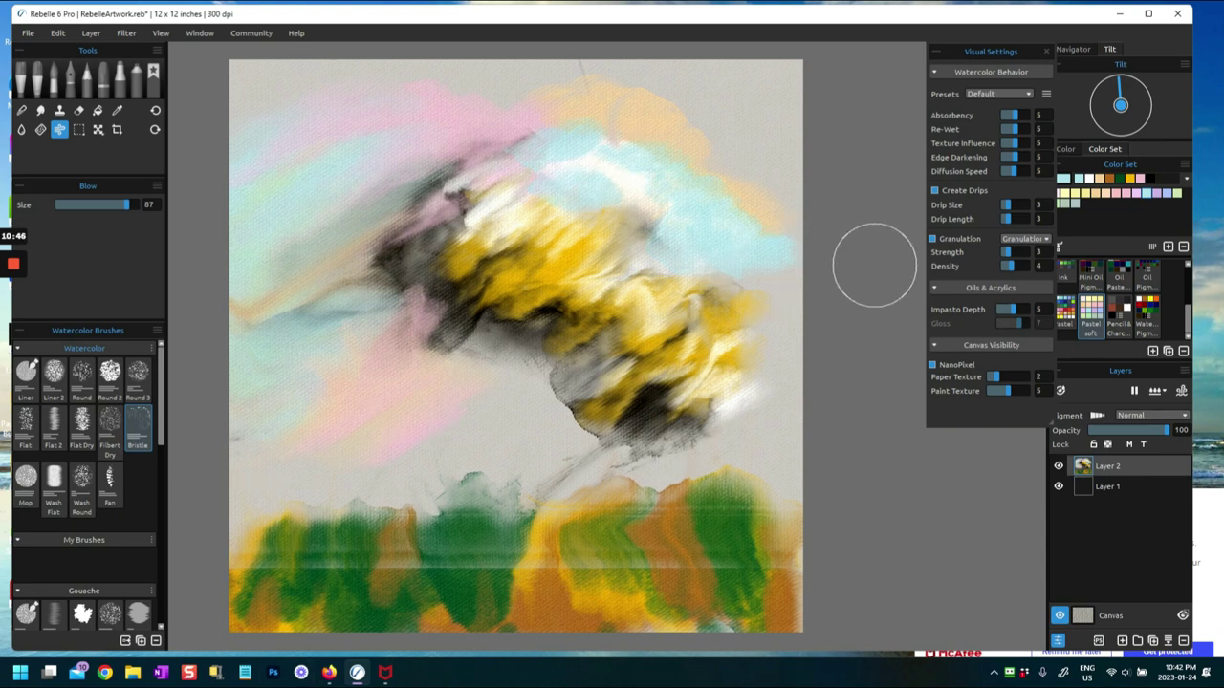
Step: Set the Bristle brush's Water to 93 and add more light-blue strokes over the central shape's upper edge
{"action": "left_click", "coordinate": [138, 427]}
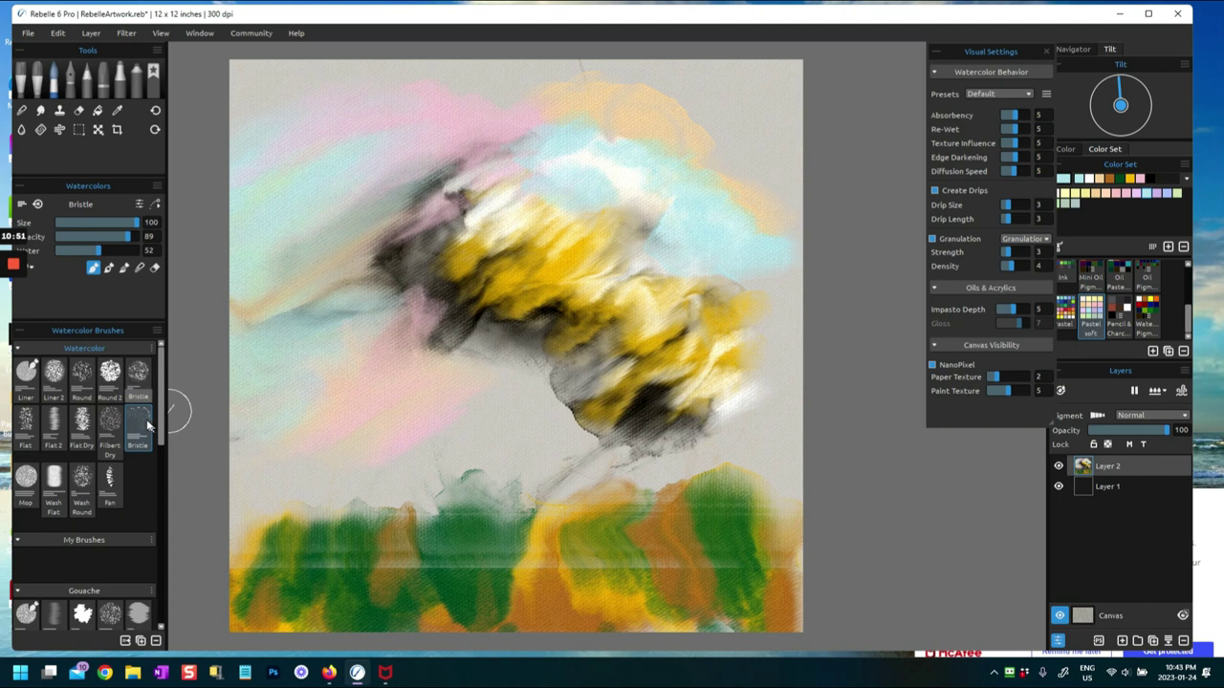
{"action": "left_click_drag", "start_coordinate": [96, 247], "coordinate": [131, 249]}
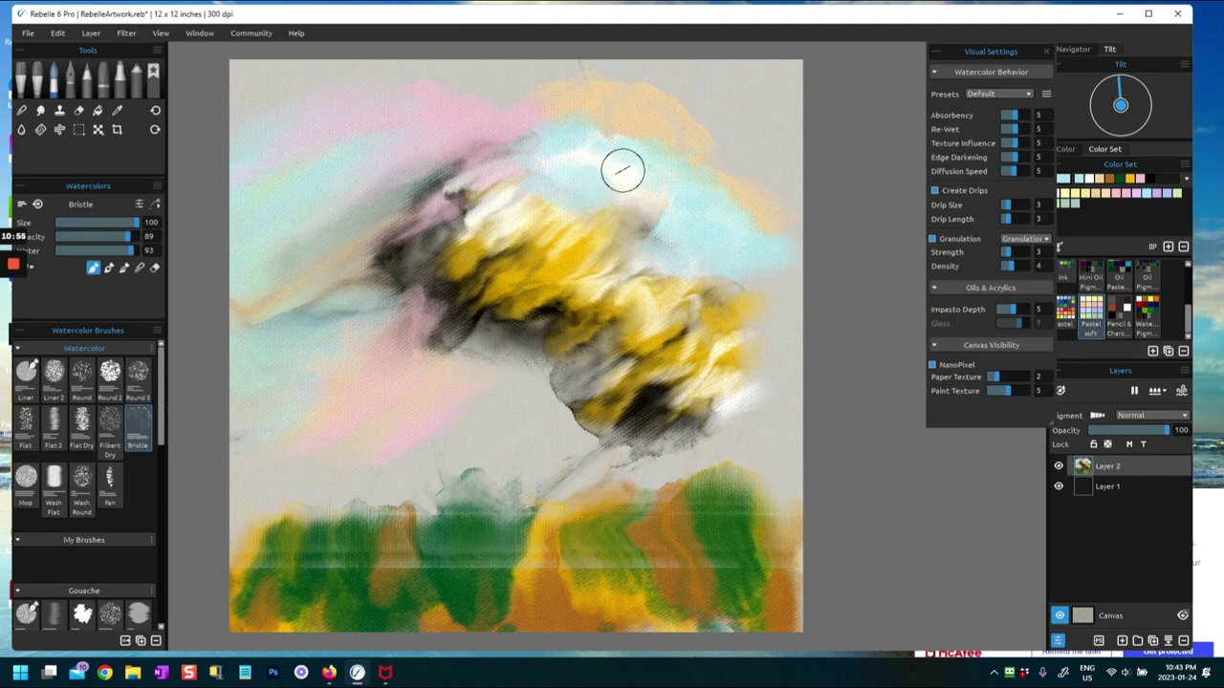
{"action": "left_click_drag", "start_coordinate": [584, 215], "coordinate": [559, 212]}
{"action": "left_click_drag", "start_coordinate": [562, 146], "coordinate": [519, 191]}
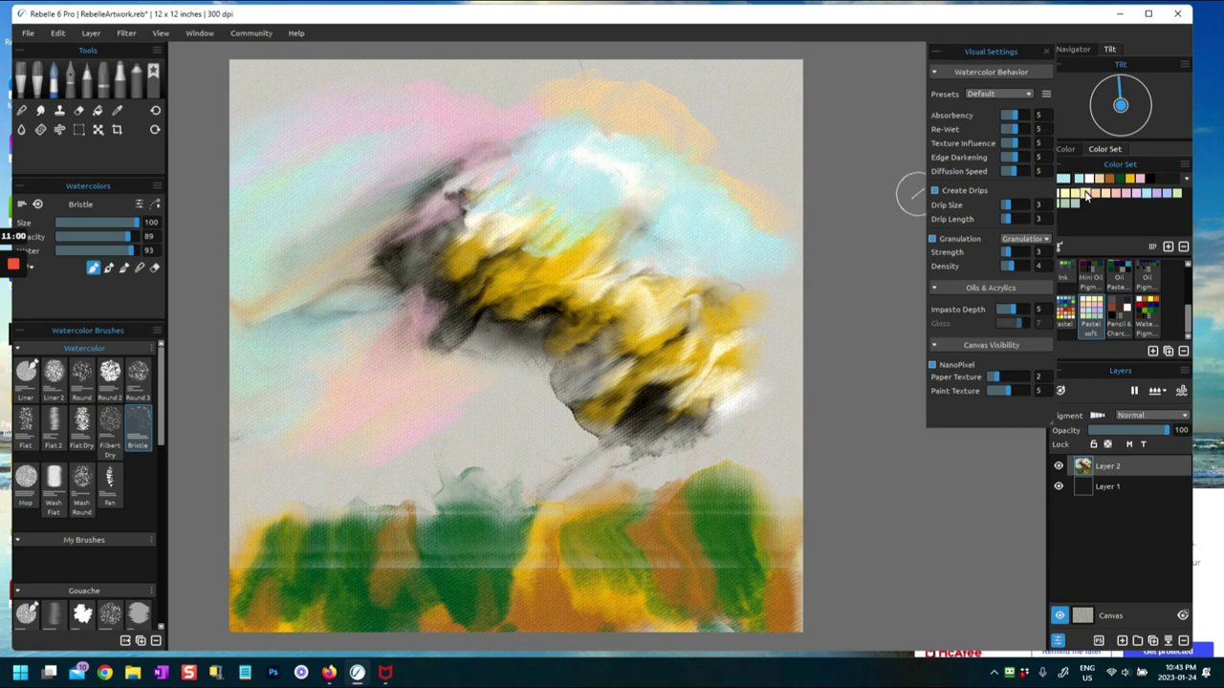
Step: Paint pale yellow Bristle strokes between the light-blue area and the dark yellow central shape
{"action": "left_click", "coordinate": [1091, 195]}
{"action": "mouse_move", "coordinate": [648, 277]}
{"action": "left_mouse_down"}
{"action": "mouse_move", "coordinate": [574, 279]}
{"action": "mouse_move", "coordinate": [593, 227]}
{"action": "left_mouse_up"}
{"action": "left_click_drag", "start_coordinate": [596, 293], "coordinate": [646, 239]}
{"action": "mouse_move", "coordinate": [453, 251]}
{"action": "left_mouse_down"}
{"action": "mouse_move", "coordinate": [501, 192]}
{"action": "mouse_move", "coordinate": [443, 202]}
{"action": "mouse_move", "coordinate": [507, 156]}
{"action": "left_mouse_up"}
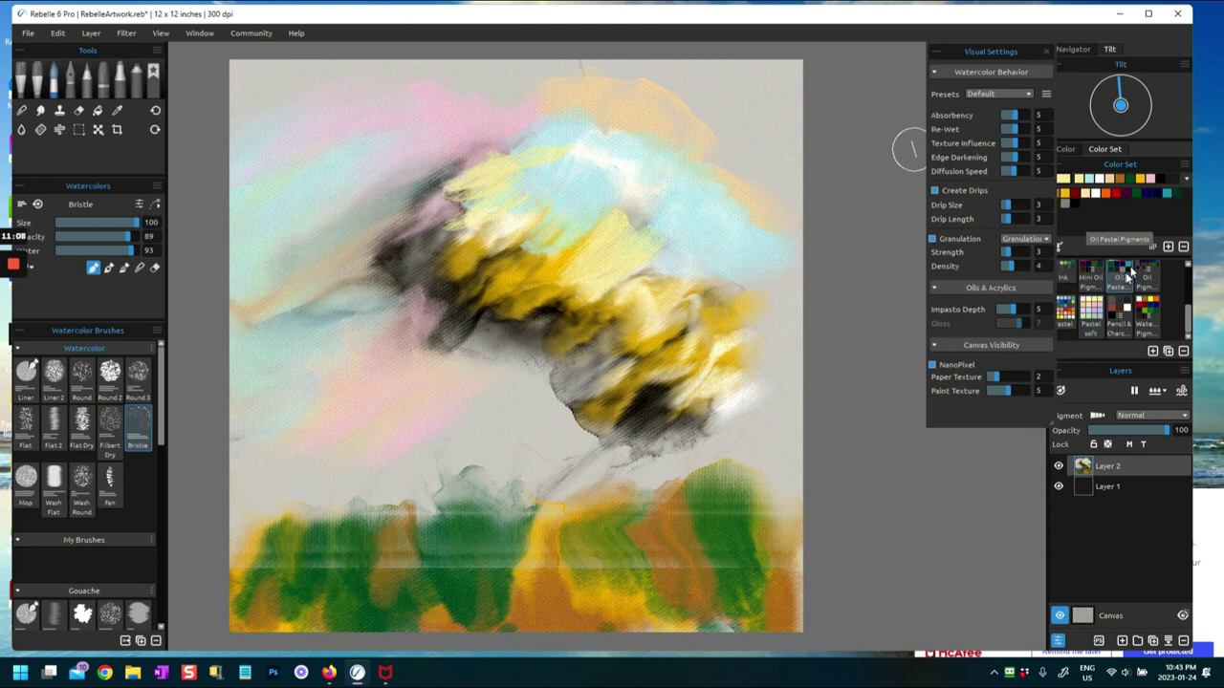
Step: Paint grey Oil Pastel Pigments strokes along the central shape's upper and lower edges, and blow them into soft forms at size 83
{"action": "left_click", "coordinate": [1119, 278]}
{"action": "left_click", "coordinate": [1065, 204]}
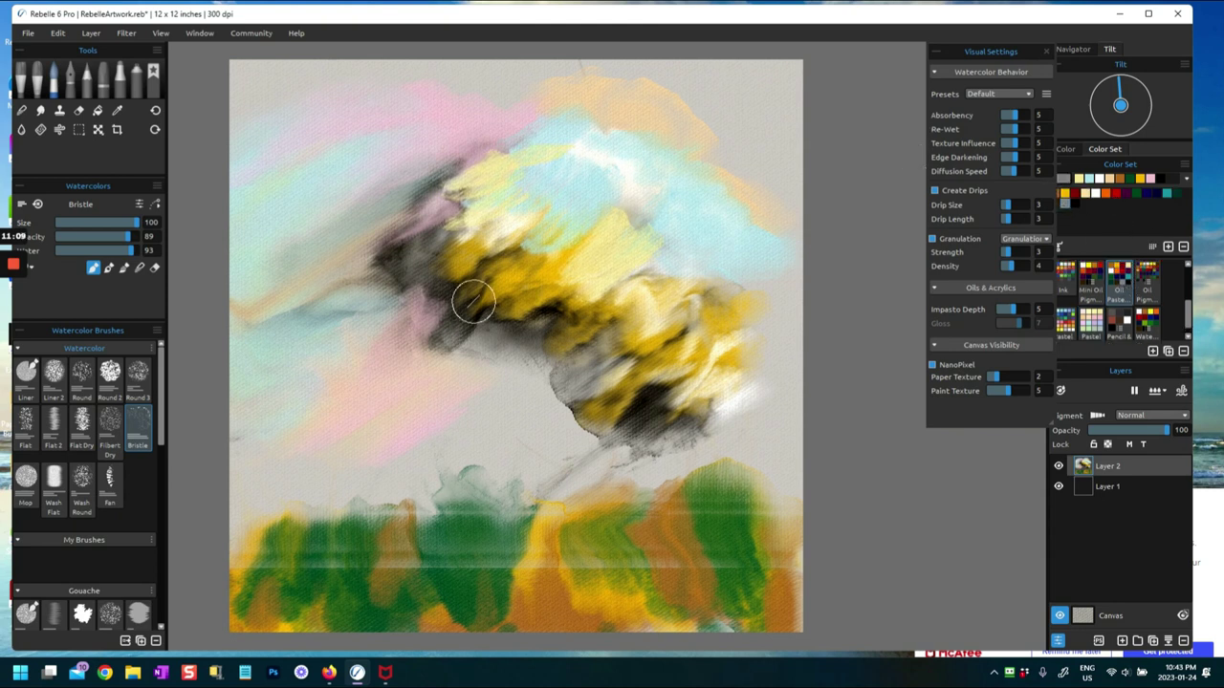
{"action": "mouse_move", "coordinate": [485, 271]}
{"action": "left_mouse_down"}
{"action": "mouse_move", "coordinate": [541, 244]}
{"action": "mouse_move", "coordinate": [574, 269]}
{"action": "mouse_move", "coordinate": [590, 320]}
{"action": "mouse_move", "coordinate": [737, 285]}
{"action": "mouse_move", "coordinate": [750, 334]}
{"action": "mouse_move", "coordinate": [692, 304]}
{"action": "left_mouse_up"}
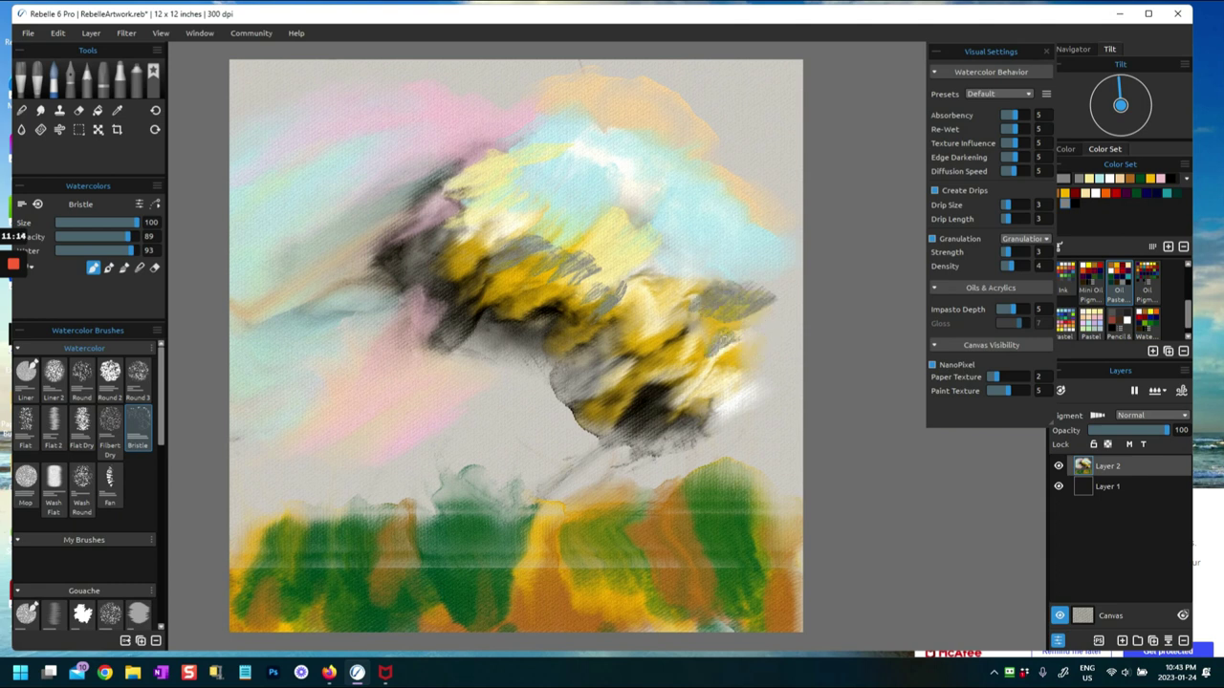
{"action": "left_click_drag", "start_coordinate": [557, 381], "coordinate": [572, 390]}
{"action": "left_click_drag", "start_coordinate": [415, 339], "coordinate": [453, 321]}
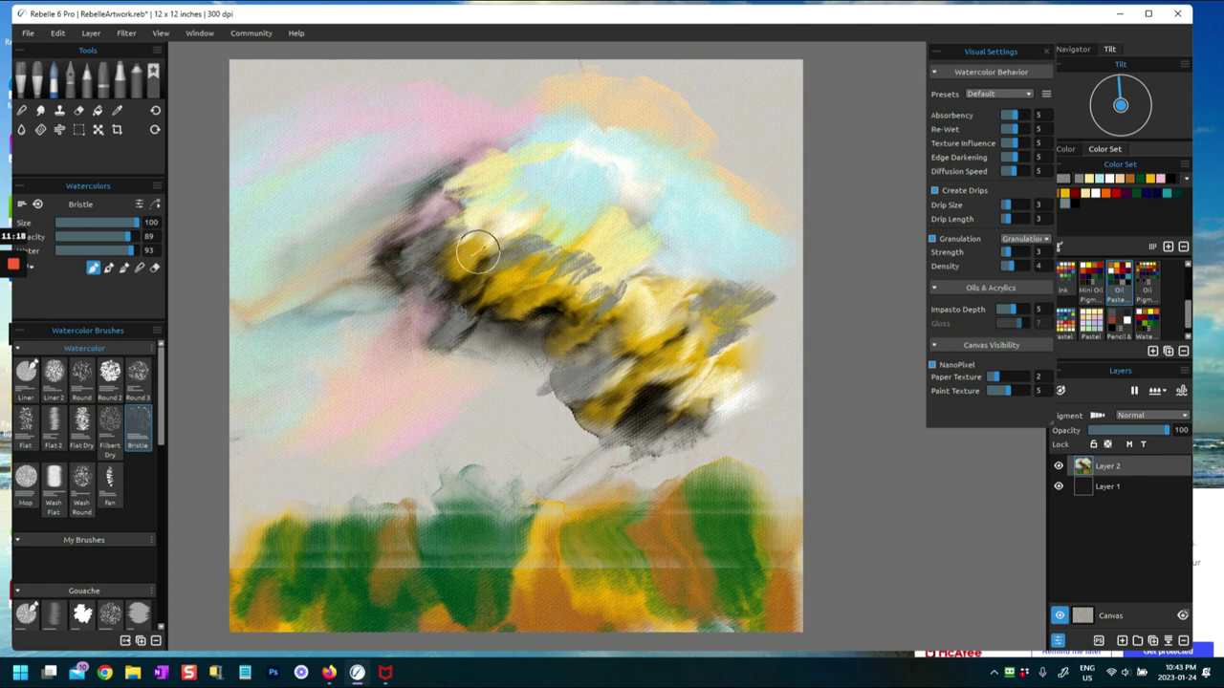
{"action": "left_click", "coordinate": [59, 130]}
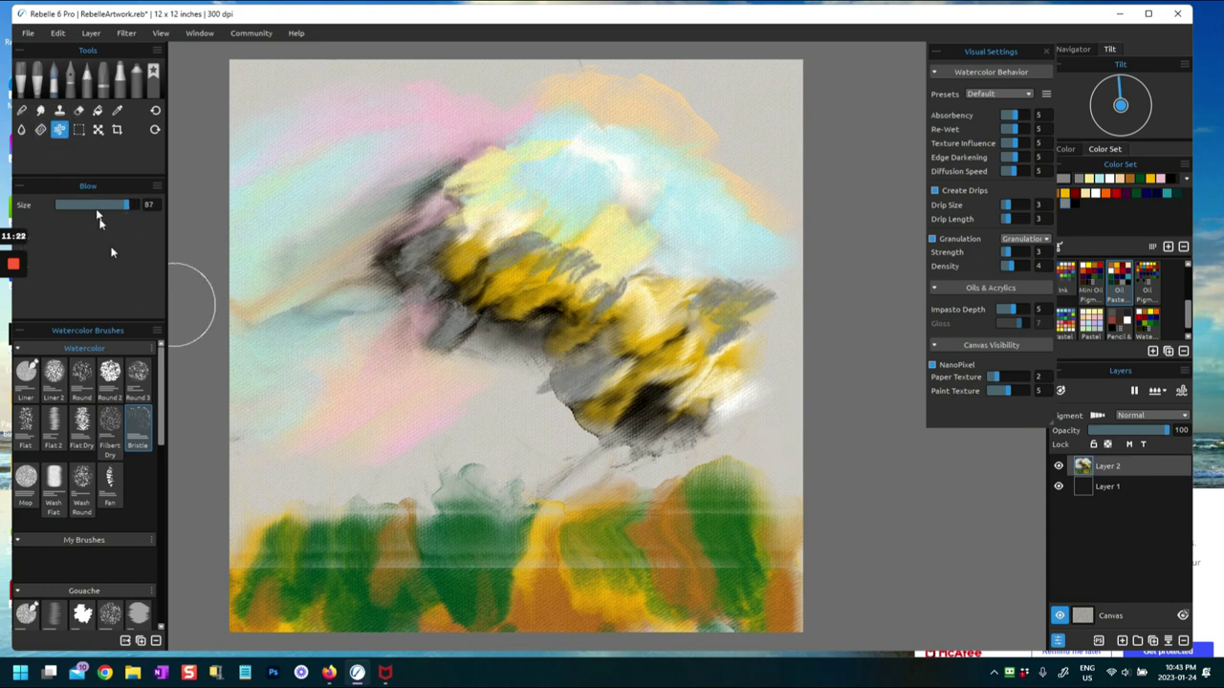
{"action": "mouse_move", "coordinate": [486, 252]}
{"action": "left_mouse_down"}
{"action": "mouse_move", "coordinate": [553, 259]}
{"action": "mouse_move", "coordinate": [538, 262]}
{"action": "mouse_move", "coordinate": [564, 270]}
{"action": "mouse_move", "coordinate": [552, 288]}
{"action": "mouse_move", "coordinate": [580, 280]}
{"action": "mouse_move", "coordinate": [590, 311]}
{"action": "mouse_move", "coordinate": [625, 278]}
{"action": "mouse_move", "coordinate": [693, 350]}
{"action": "mouse_move", "coordinate": [772, 242]}
{"action": "mouse_move", "coordinate": [596, 423]}
{"action": "mouse_move", "coordinate": [562, 400]}
{"action": "mouse_move", "coordinate": [660, 284]}
{"action": "mouse_move", "coordinate": [511, 325]}
{"action": "mouse_move", "coordinate": [459, 302]}
{"action": "mouse_move", "coordinate": [656, 212]}
{"action": "mouse_move", "coordinate": [506, 284]}
{"action": "mouse_move", "coordinate": [474, 277]}
{"action": "mouse_move", "coordinate": [471, 221]}
{"action": "mouse_move", "coordinate": [509, 191]}
{"action": "mouse_move", "coordinate": [418, 228]}
{"action": "mouse_move", "coordinate": [503, 175]}
{"action": "mouse_move", "coordinate": [527, 192]}
{"action": "mouse_move", "coordinate": [534, 171]}
{"action": "mouse_move", "coordinate": [599, 131]}
{"action": "mouse_move", "coordinate": [584, 138]}
{"action": "mouse_move", "coordinate": [684, 107]}
{"action": "mouse_move", "coordinate": [671, 197]}
{"action": "mouse_move", "coordinate": [721, 208]}
{"action": "mouse_move", "coordinate": [741, 250]}
{"action": "mouse_move", "coordinate": [686, 356]}
{"action": "mouse_move", "coordinate": [728, 322]}
{"action": "mouse_move", "coordinate": [633, 464]}
{"action": "mouse_move", "coordinate": [709, 373]}
{"action": "mouse_move", "coordinate": [623, 414]}
{"action": "mouse_move", "coordinate": [462, 576]}
{"action": "mouse_move", "coordinate": [419, 570]}
{"action": "mouse_move", "coordinate": [483, 476]}
{"action": "mouse_move", "coordinate": [514, 571]}
{"action": "mouse_move", "coordinate": [707, 564]}
{"action": "mouse_move", "coordinate": [736, 474]}
{"action": "mouse_move", "coordinate": [765, 559]}
{"action": "mouse_move", "coordinate": [771, 533]}
{"action": "mouse_move", "coordinate": [420, 568]}
{"action": "mouse_move", "coordinate": [367, 541]}
{"action": "mouse_move", "coordinate": [316, 578]}
{"action": "mouse_move", "coordinate": [246, 470]}
{"action": "left_mouse_up"}
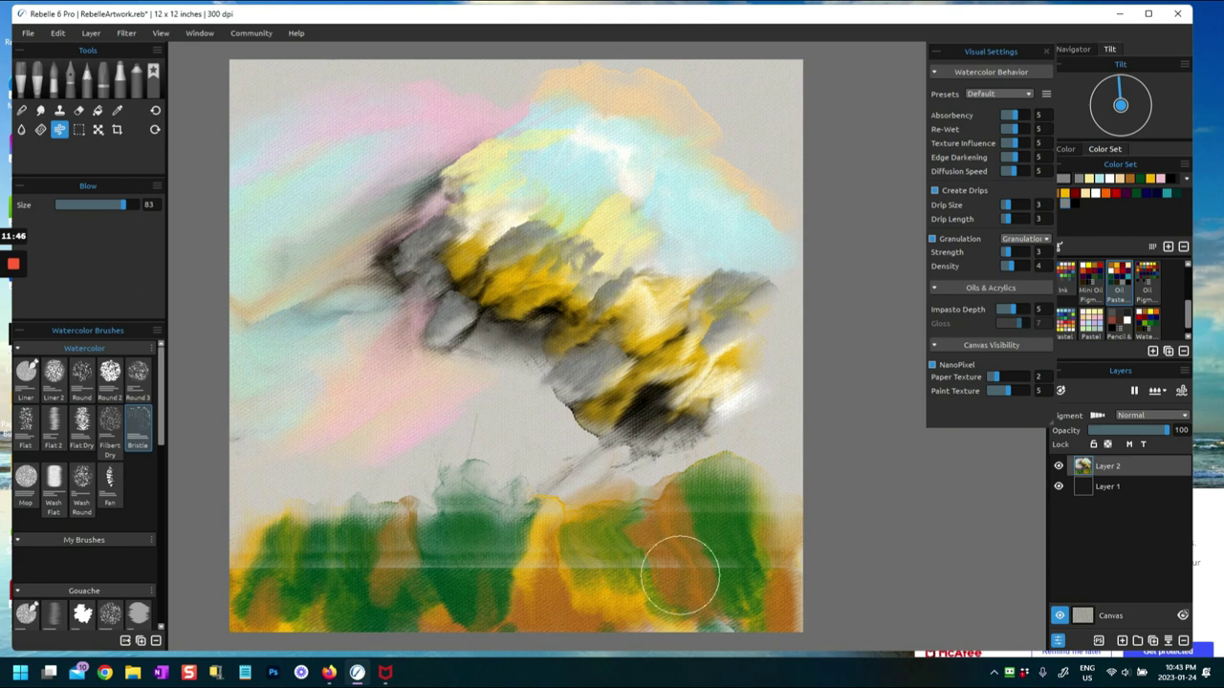
Step: Dry Layer 2 and wet it again
{"action": "left_click", "coordinate": [1155, 390]}
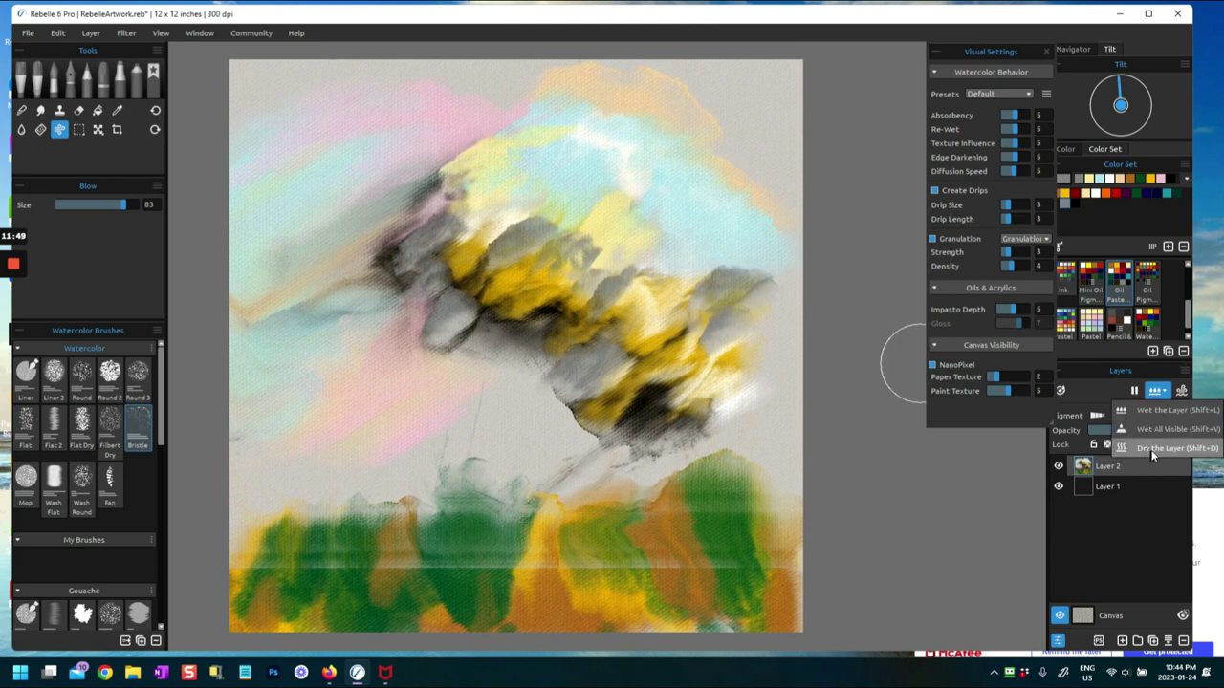
{"action": "left_click", "coordinate": [1148, 450]}
{"action": "left_click", "coordinate": [1159, 391]}
{"action": "left_click", "coordinate": [1157, 412]}
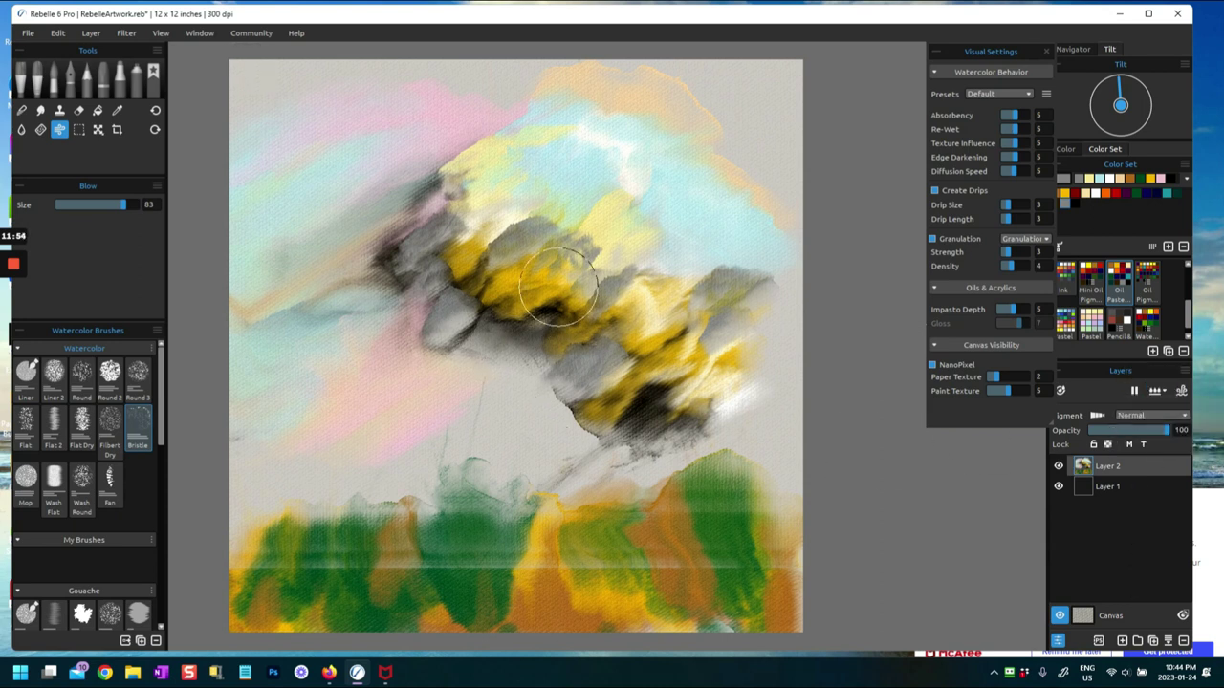
Step: Paint black Bristle strokes along the lower side of the central shape and start a row of white strokes beneath them
{"action": "left_click", "coordinate": [1077, 204]}
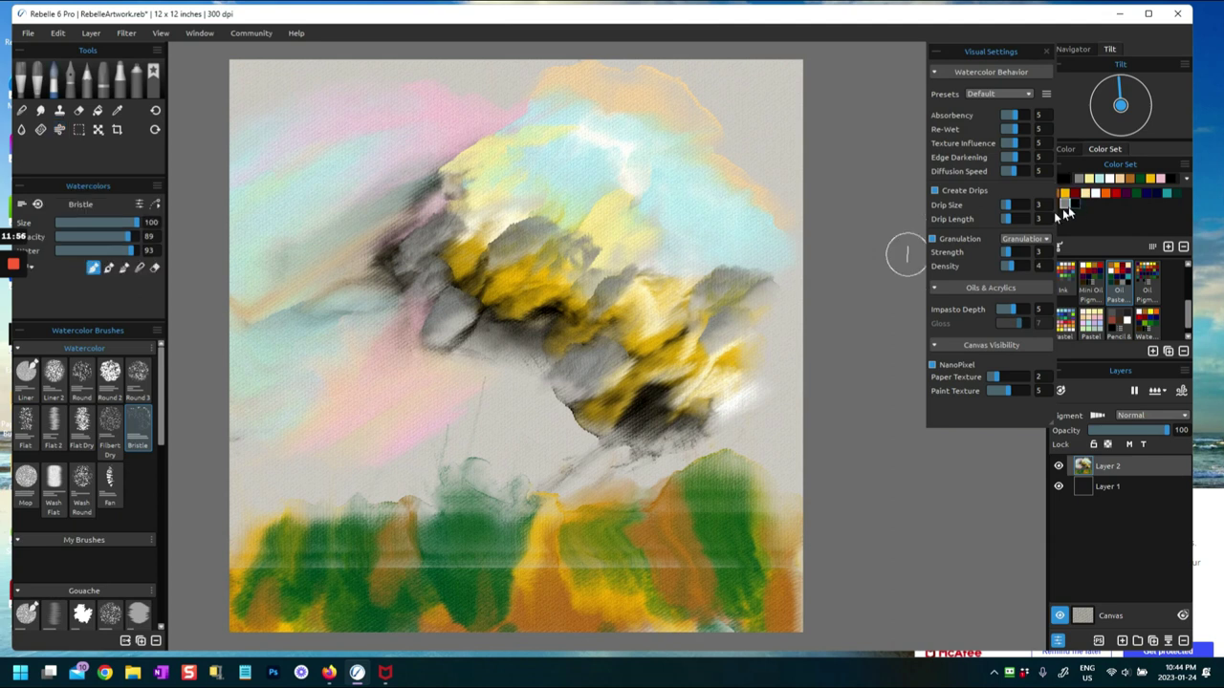
{"action": "mouse_move", "coordinate": [587, 387]}
{"action": "left_mouse_down"}
{"action": "mouse_move", "coordinate": [556, 385]}
{"action": "mouse_move", "coordinate": [483, 321]}
{"action": "mouse_move", "coordinate": [592, 412]}
{"action": "left_mouse_up"}
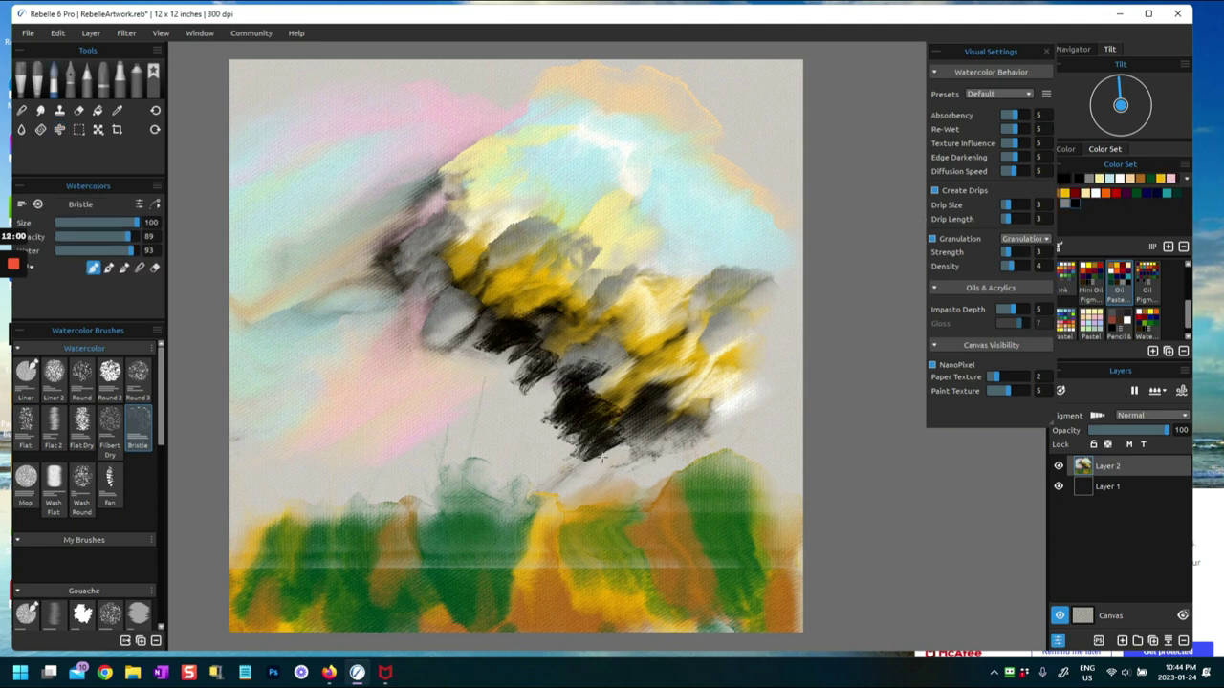
{"action": "left_click_drag", "start_coordinate": [598, 457], "coordinate": [528, 405]}
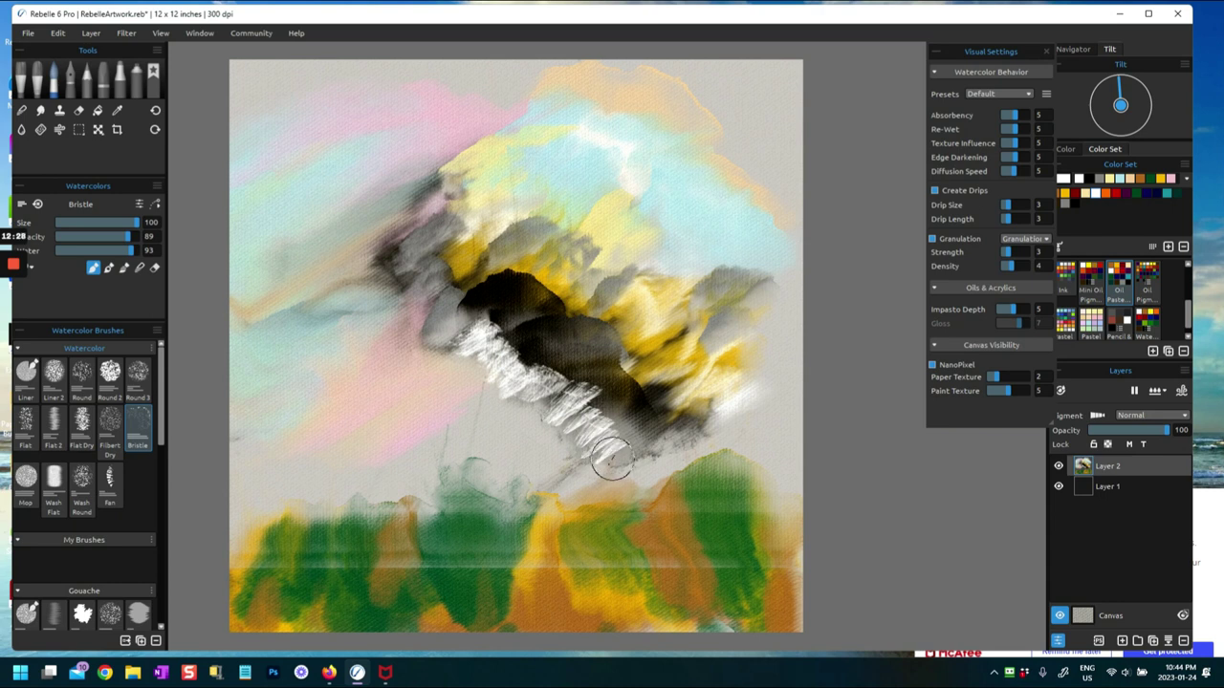
Step: Build up the white Bristle strokes below the black area and blow the wet black and white paint with the Blow tool
{"action": "left_click_drag", "start_coordinate": [620, 444], "coordinate": [617, 459]}
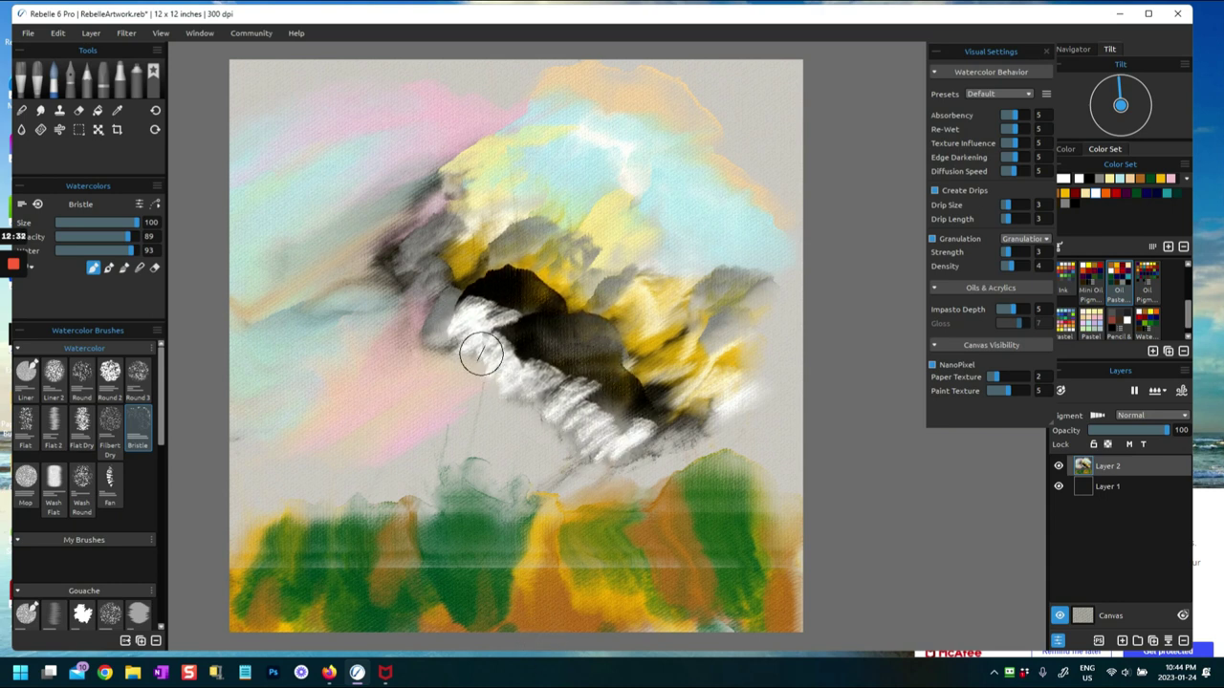
{"action": "left_click_drag", "start_coordinate": [628, 322], "coordinate": [667, 389]}
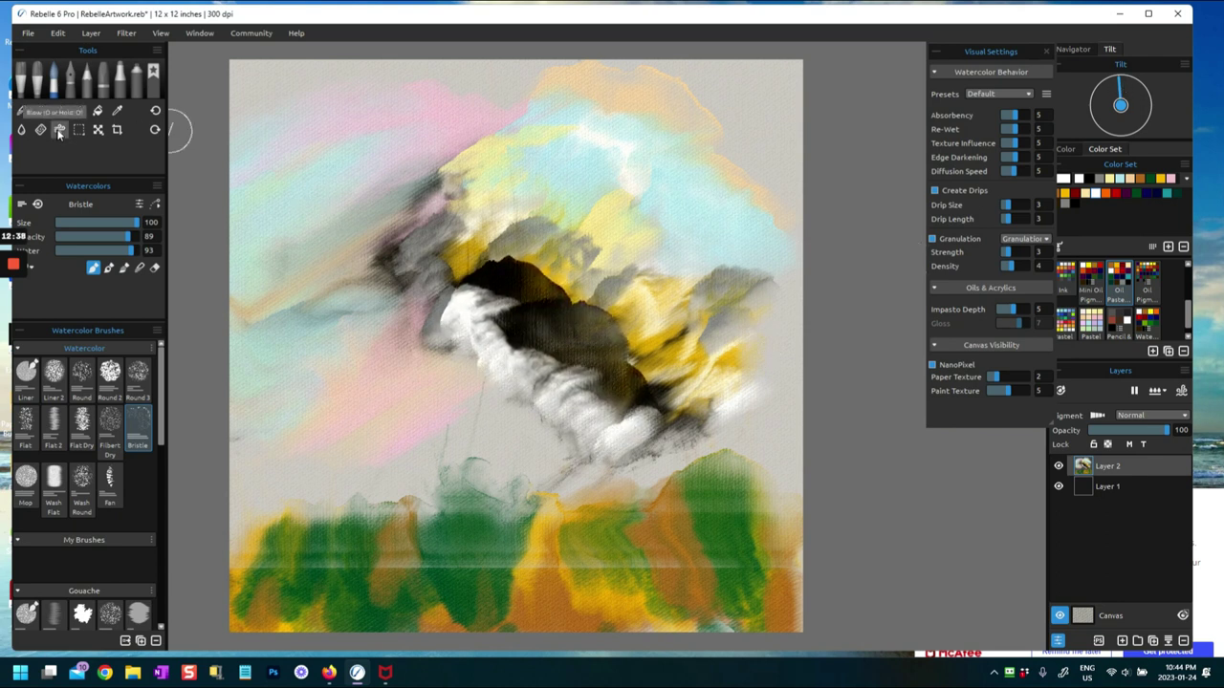
{"action": "left_click", "coordinate": [59, 130]}
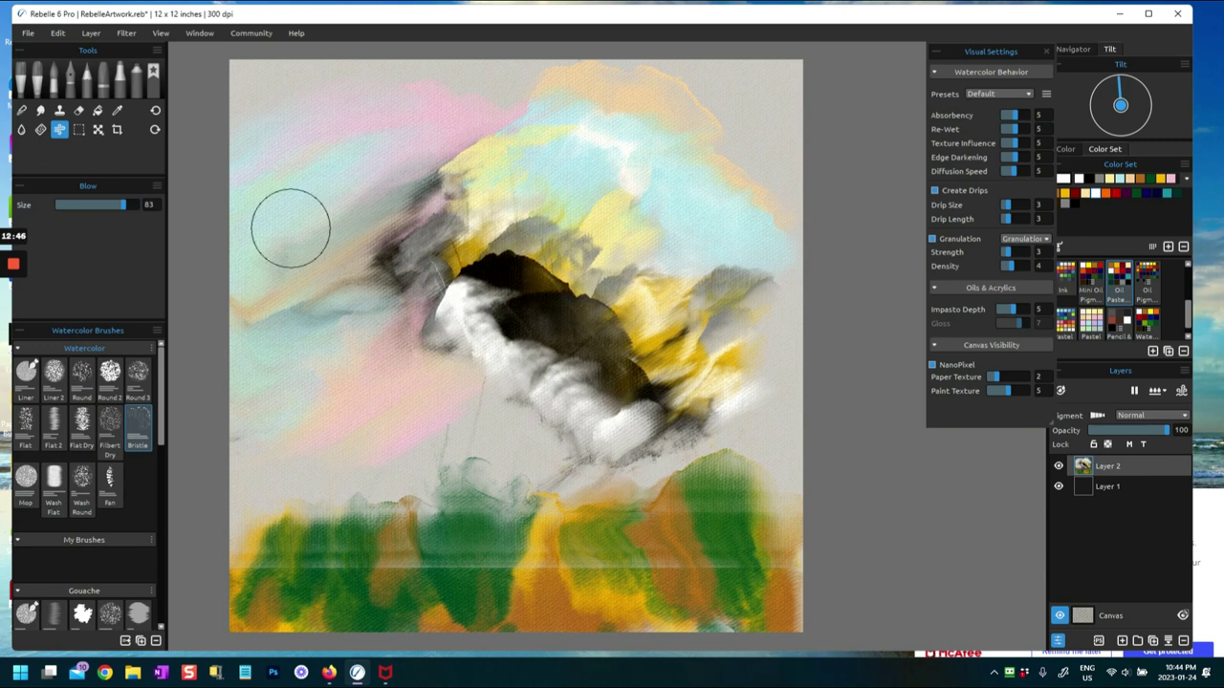
Step: Paint a white diagonal patch across the light-blue area above the central shape with the Bristle brush at Opacity 100
{"action": "left_click", "coordinate": [54, 84]}
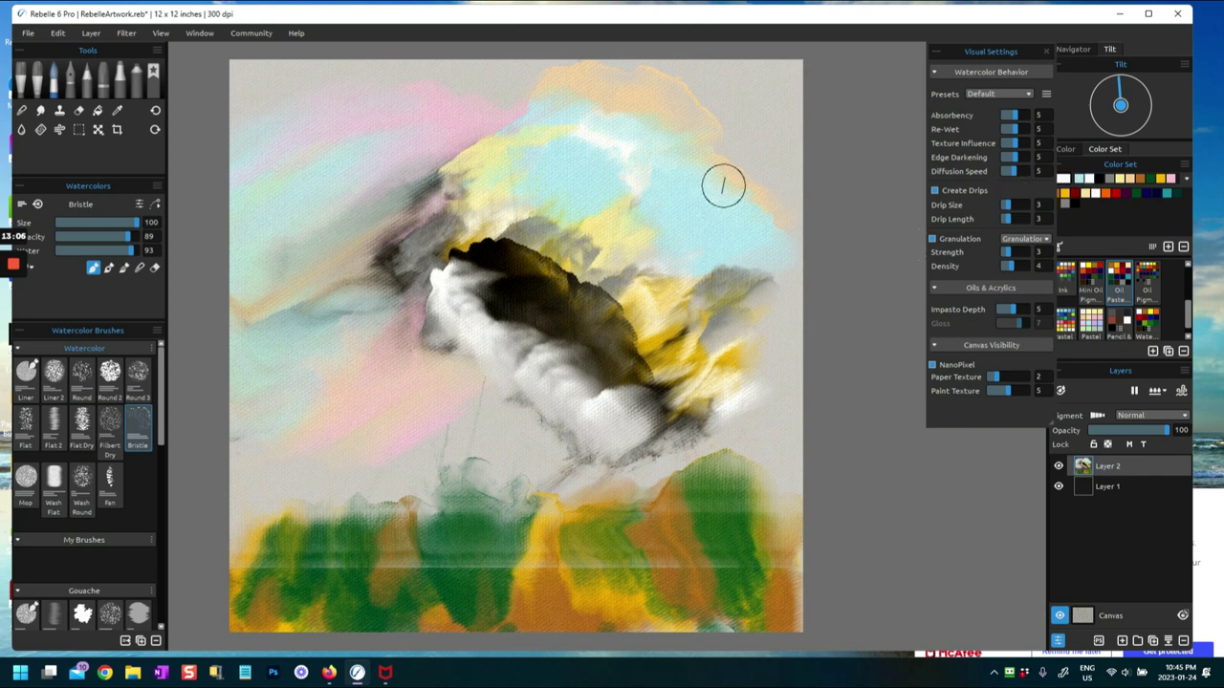
{"action": "mouse_move", "coordinate": [587, 122]}
{"action": "left_mouse_down"}
{"action": "mouse_move", "coordinate": [627, 145]}
{"action": "mouse_move", "coordinate": [630, 190]}
{"action": "left_mouse_up"}
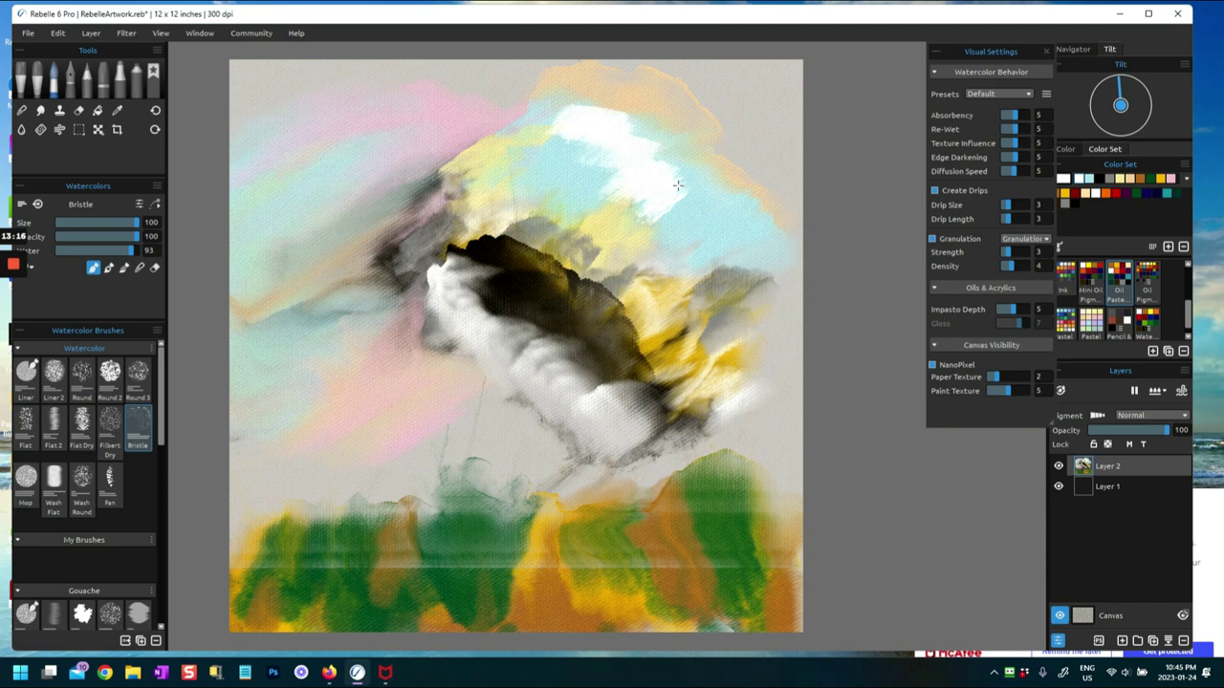
Step: Wet Layer 2 and extend the white diagonal patch down through the light-blue area with the Bristle brush
{"action": "left_click", "coordinate": [1157, 391]}
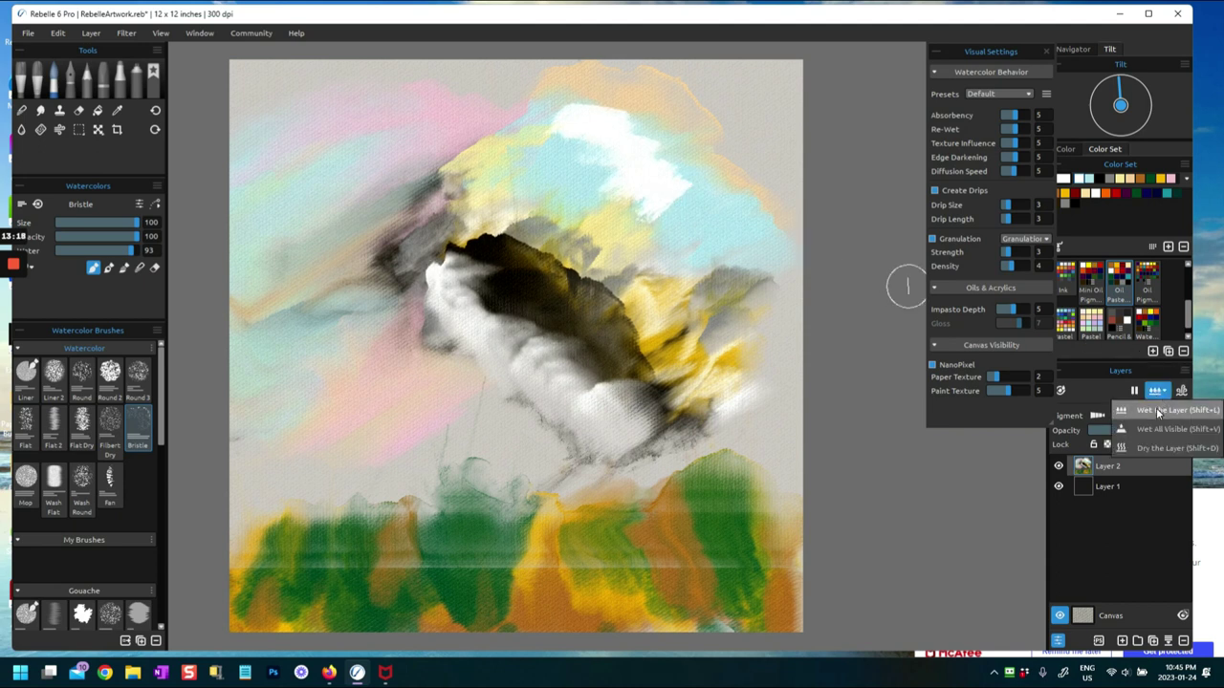
{"action": "left_click", "coordinate": [1156, 407]}
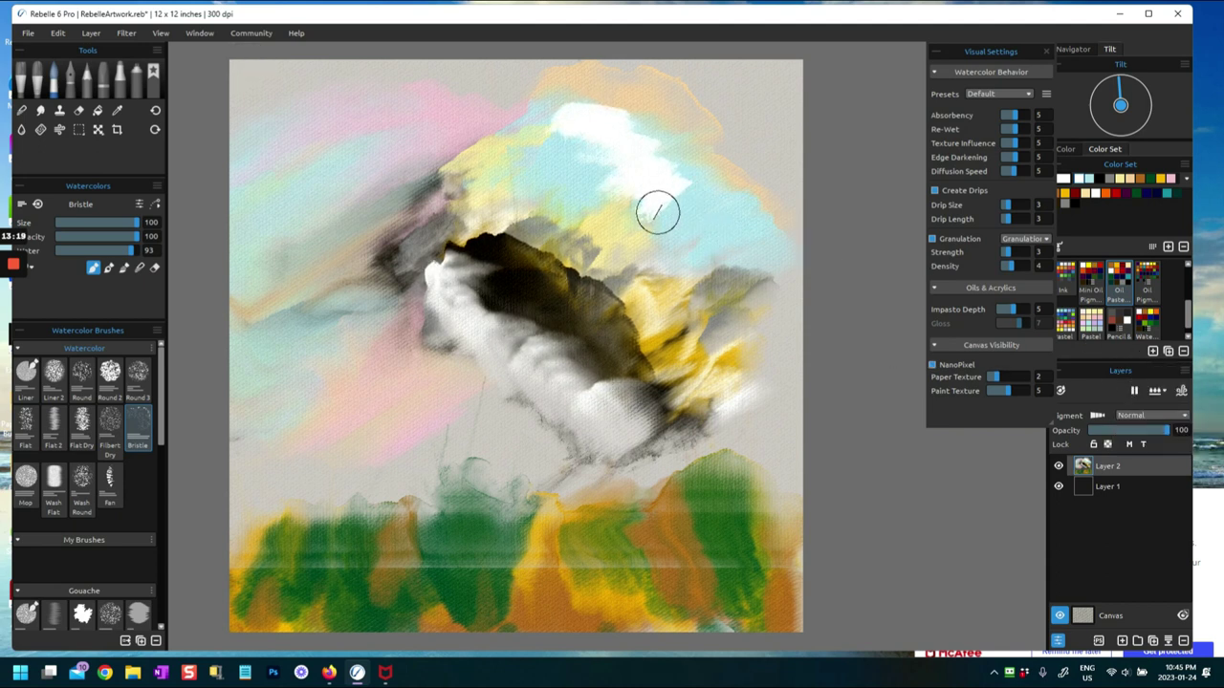
{"action": "left_click_drag", "start_coordinate": [658, 218], "coordinate": [706, 219]}
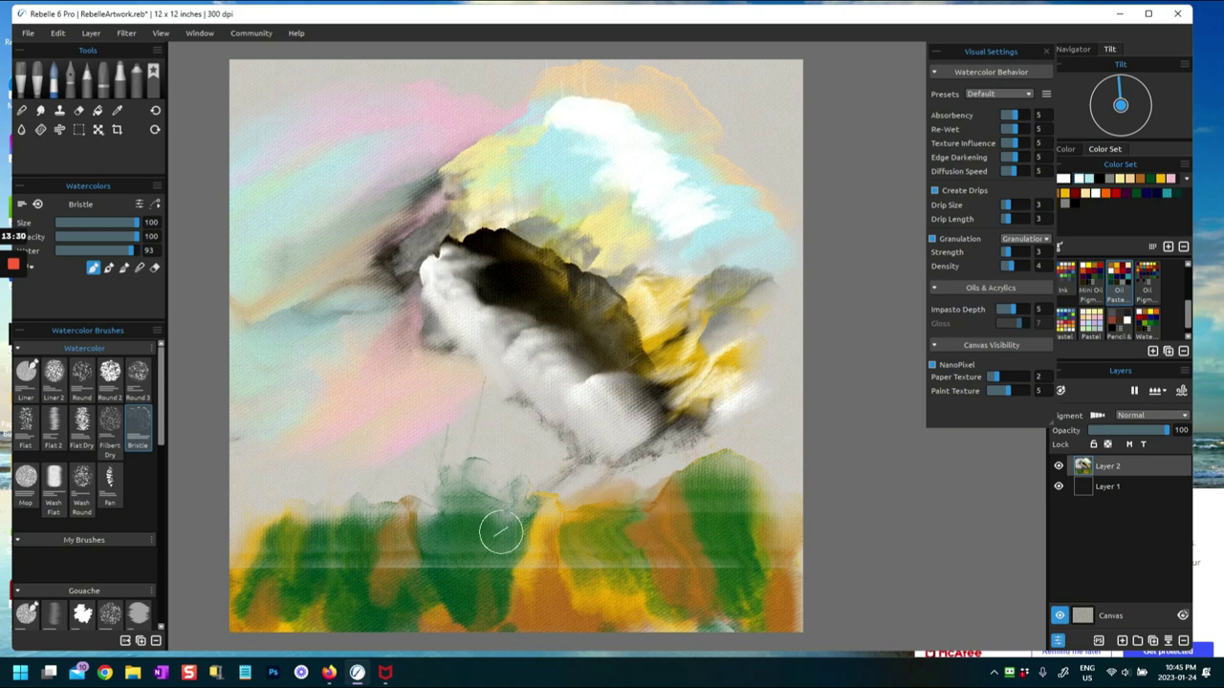
Step: Paint a white Bristle patch along the top of the green band's left part and teal strokes just beneath it
{"action": "mouse_move", "coordinate": [342, 513]}
{"action": "left_mouse_down"}
{"action": "mouse_move", "coordinate": [310, 535]}
{"action": "mouse_move", "coordinate": [318, 556]}
{"action": "mouse_move", "coordinate": [322, 536]}
{"action": "mouse_move", "coordinate": [379, 513]}
{"action": "left_mouse_up"}
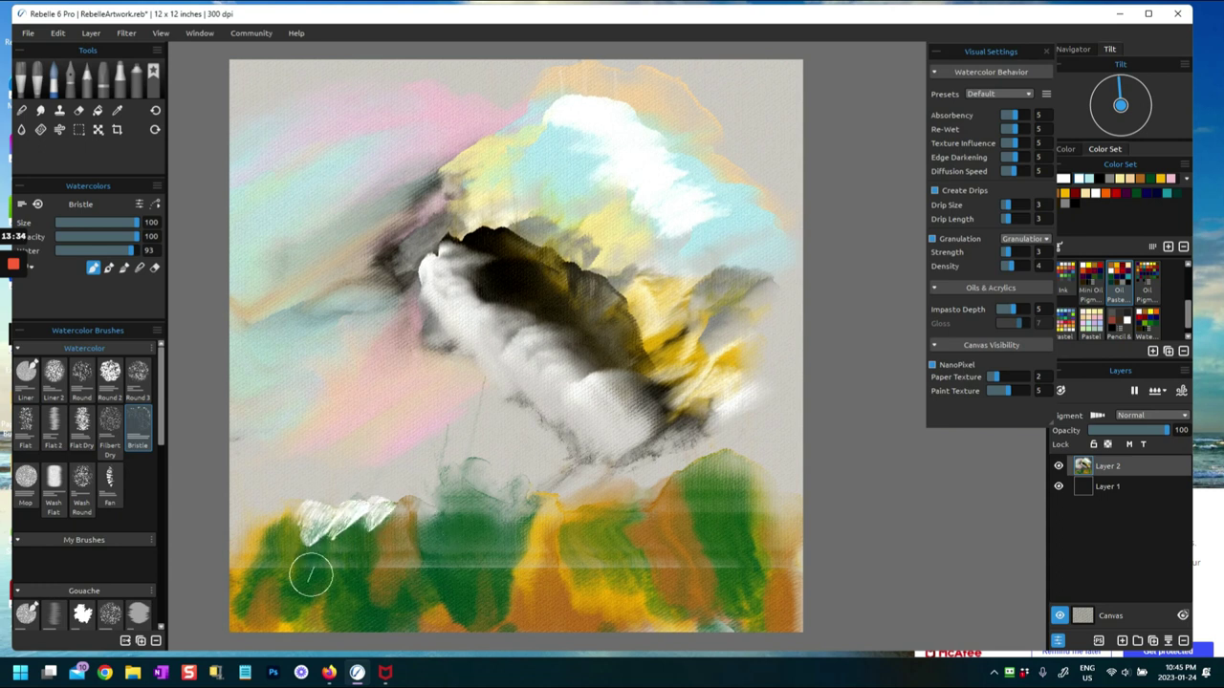
{"action": "left_click", "coordinate": [1165, 194]}
{"action": "mouse_move", "coordinate": [312, 550]}
{"action": "left_mouse_down"}
{"action": "mouse_move", "coordinate": [302, 516]}
{"action": "mouse_move", "coordinate": [369, 516]}
{"action": "left_mouse_up"}
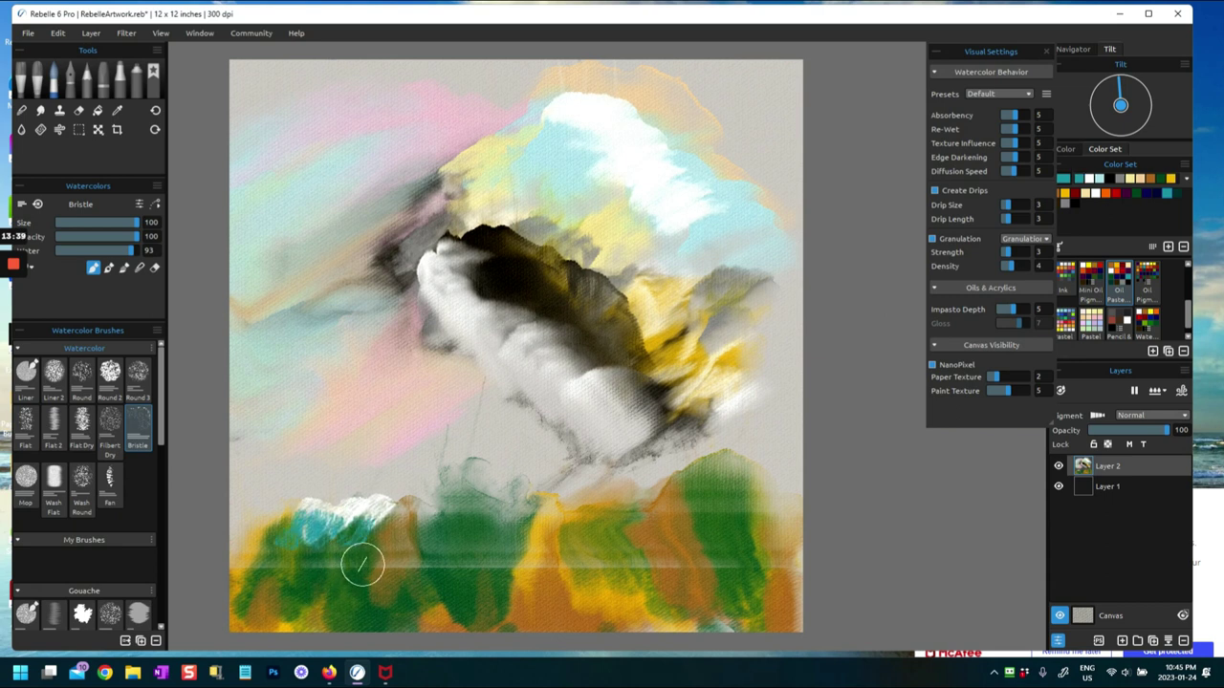
Step: Extend the lower band's upper edge with sampled green Bristle strokes at the left and brown at the right, and blow the wet paint
{"action": "left_click", "coordinate": [354, 557], "text": "alt"}
{"action": "left_click", "coordinate": [354, 559]}
{"action": "mouse_move", "coordinate": [359, 521]}
{"action": "left_mouse_down"}
{"action": "mouse_move", "coordinate": [279, 538]}
{"action": "mouse_move", "coordinate": [257, 519]}
{"action": "mouse_move", "coordinate": [241, 571]}
{"action": "left_mouse_up"}
{"action": "mouse_move", "coordinate": [706, 478]}
{"action": "left_mouse_down"}
{"action": "mouse_move", "coordinate": [740, 500]}
{"action": "mouse_move", "coordinate": [746, 482]}
{"action": "mouse_move", "coordinate": [799, 531]}
{"action": "left_mouse_up"}
{"action": "left_click", "coordinate": [678, 522], "text": "alt"}
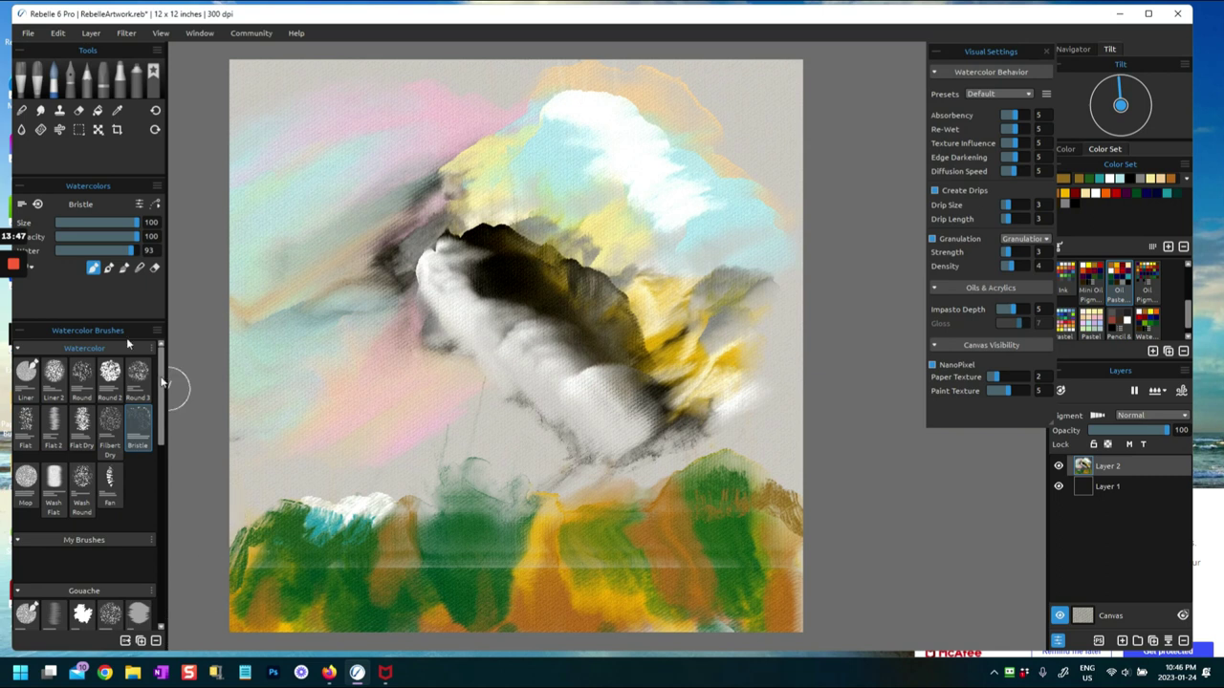
{"action": "left_click", "coordinate": [60, 129]}
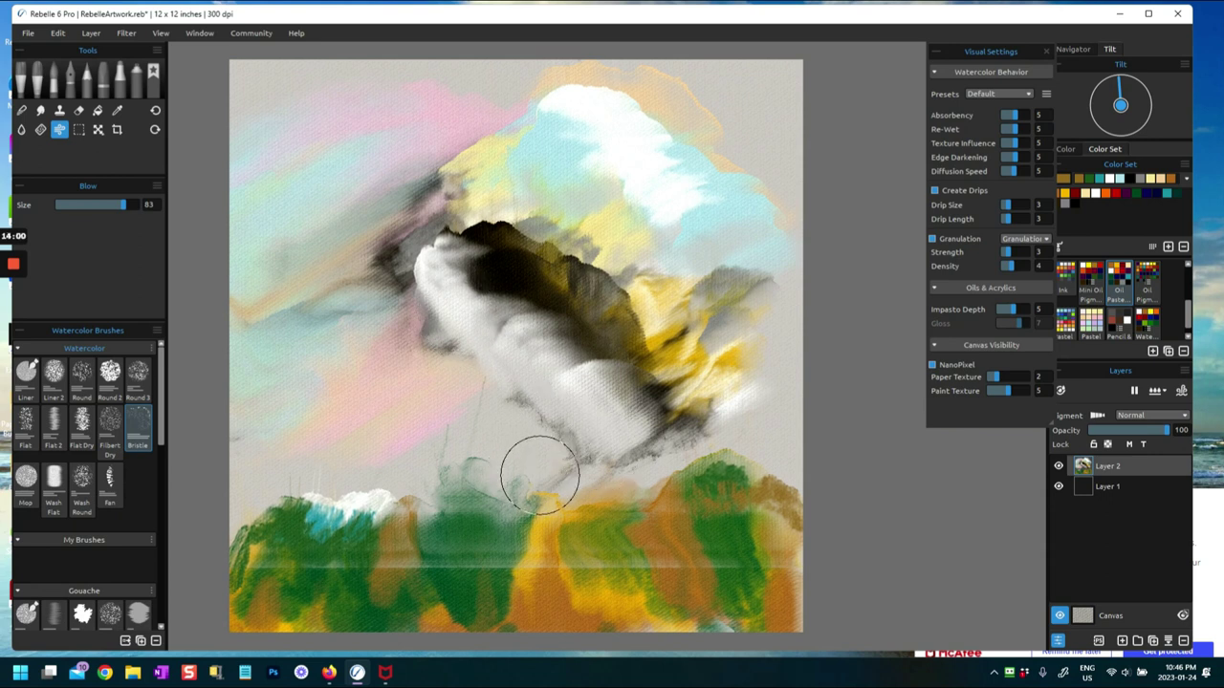
Step: Sample light grey from the central shape and paint Bristle strokes over its black edges and above the green hill at the right
{"action": "left_click", "coordinate": [537, 370], "text": "alt"}
{"action": "key", "text": "b"}
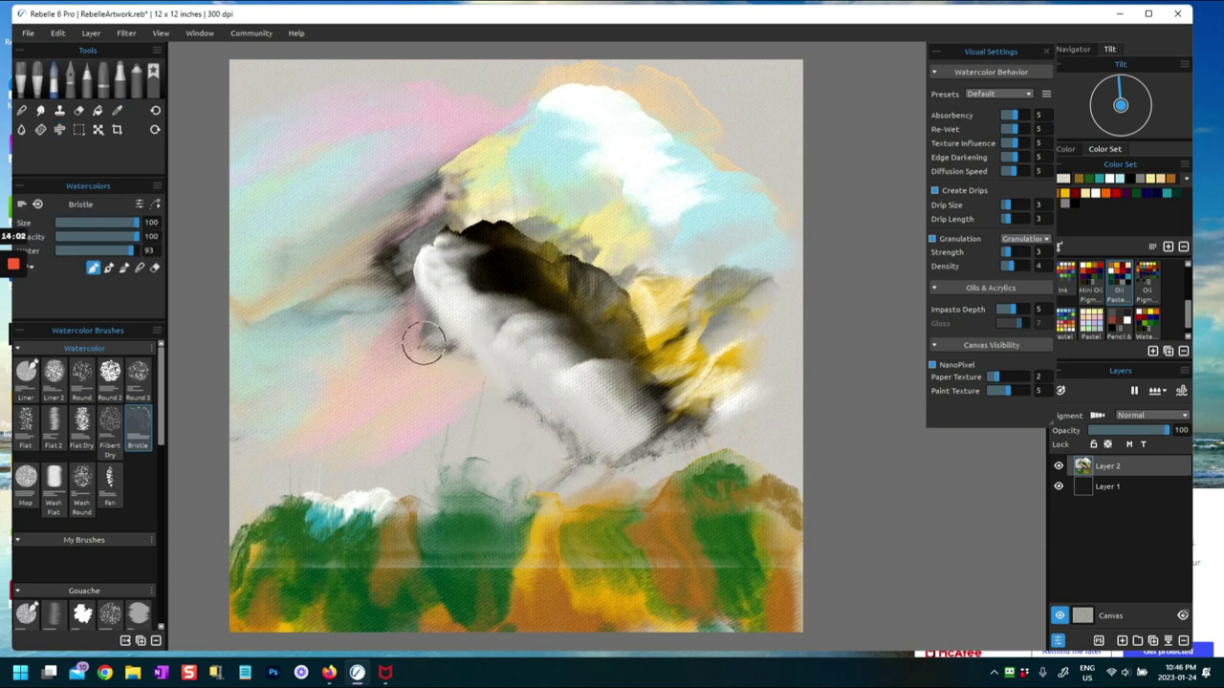
{"action": "left_click_drag", "start_coordinate": [422, 302], "coordinate": [437, 258]}
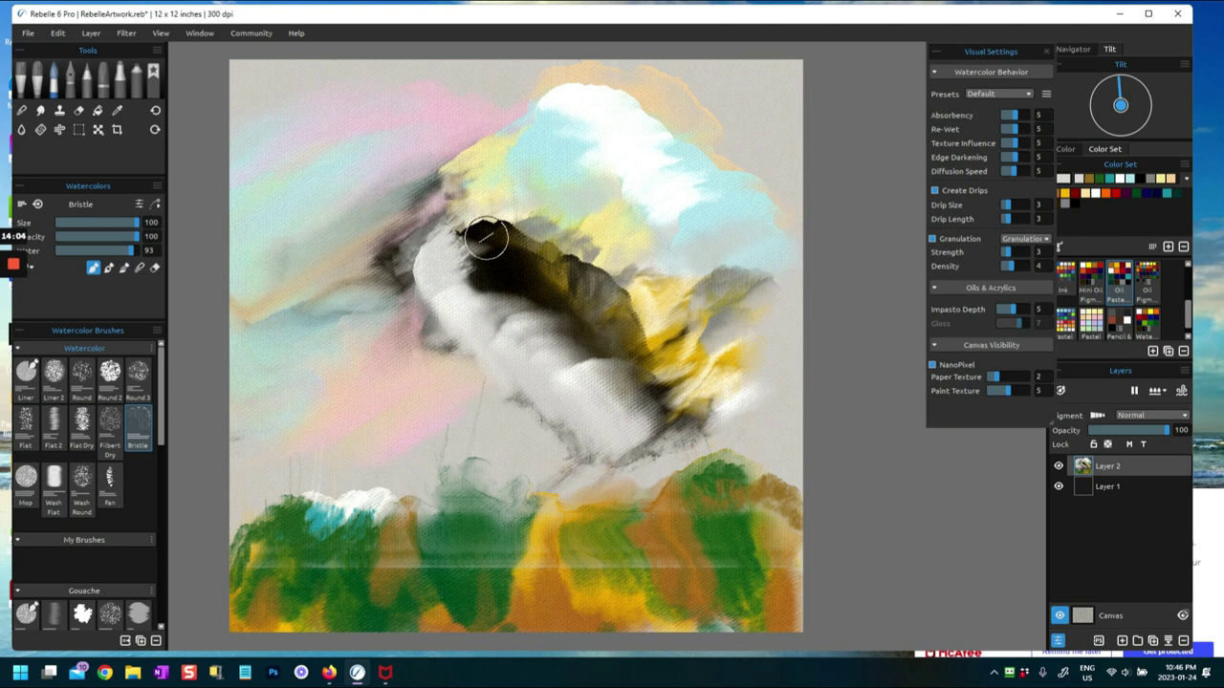
{"action": "mouse_move", "coordinate": [588, 328]}
{"action": "left_mouse_down"}
{"action": "mouse_move", "coordinate": [547, 355]}
{"action": "mouse_move", "coordinate": [650, 369]}
{"action": "left_mouse_up"}
{"action": "left_click_drag", "start_coordinate": [666, 412], "coordinate": [681, 430]}
{"action": "mouse_move", "coordinate": [656, 474]}
{"action": "left_mouse_down"}
{"action": "mouse_move", "coordinate": [684, 472]}
{"action": "mouse_move", "coordinate": [694, 451]}
{"action": "mouse_move", "coordinate": [731, 457]}
{"action": "left_mouse_up"}
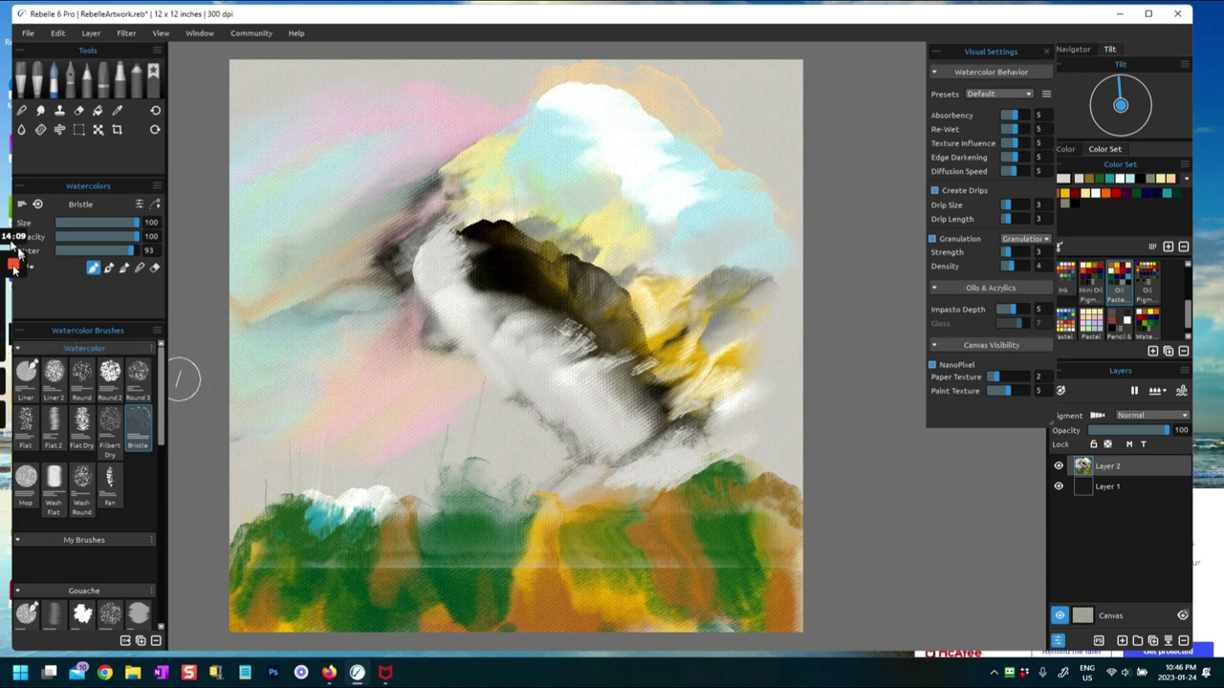
Step: Wet Layer 2 and paint a brown diagonal Bristle stroke beneath the lower right end of the central shape
{"action": "left_click", "coordinate": [1160, 391]}
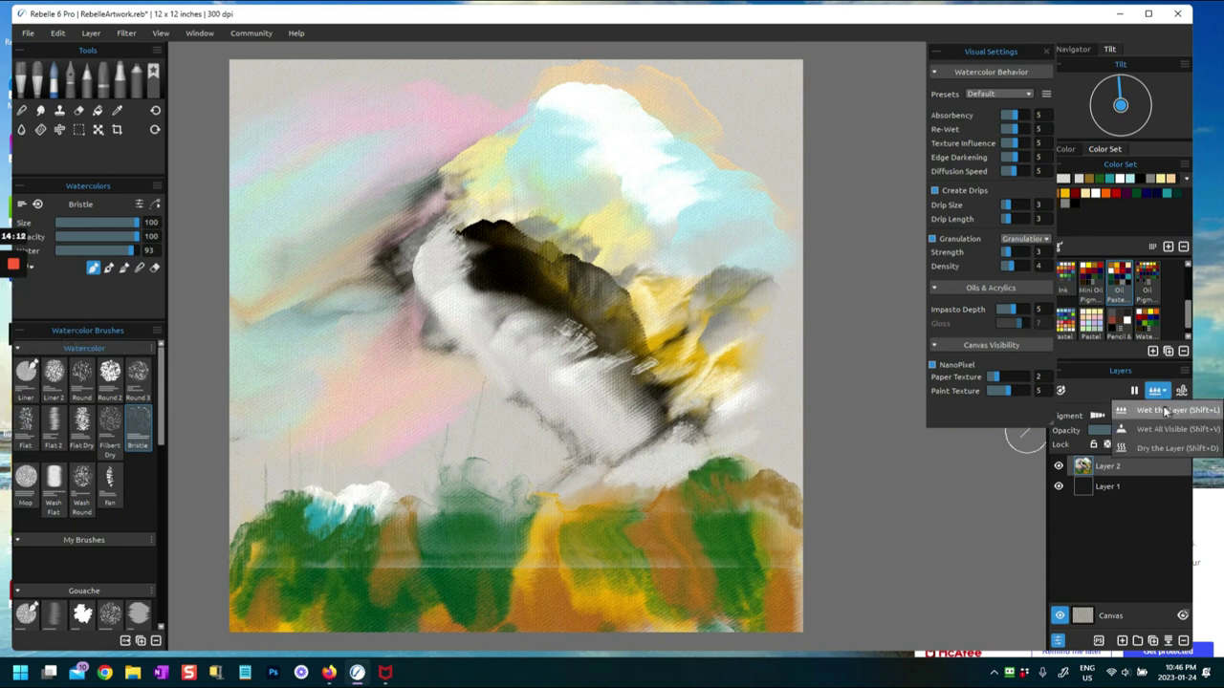
{"action": "left_click", "coordinate": [1151, 411]}
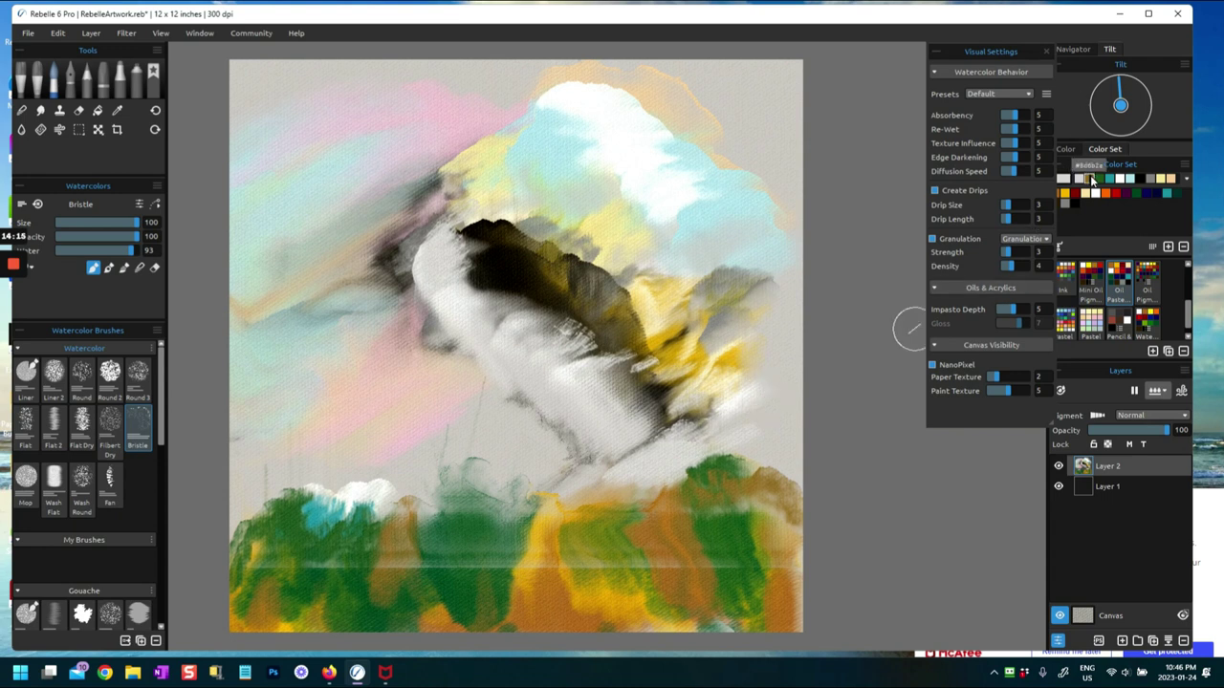
{"action": "left_click_drag", "start_coordinate": [628, 464], "coordinate": [712, 415]}
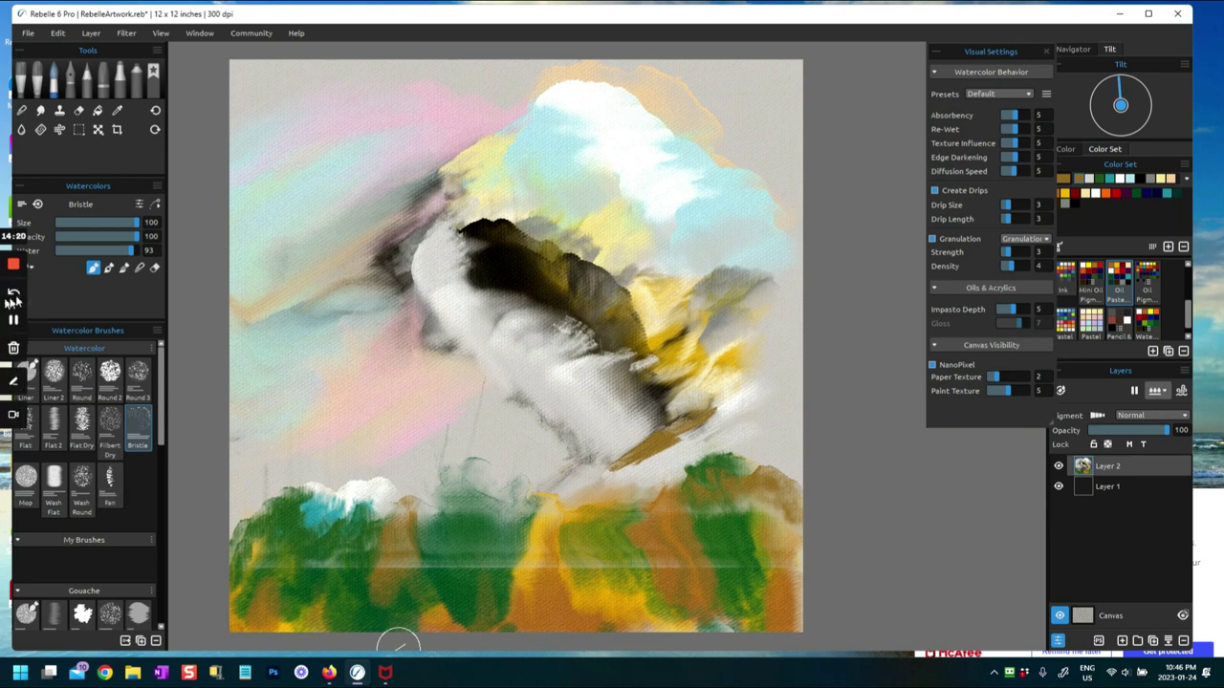
Step: Build up a brown hill around the green peak at the right with the Fan brush, using Water 100 and Size 100
{"action": "left_click", "coordinate": [112, 488]}
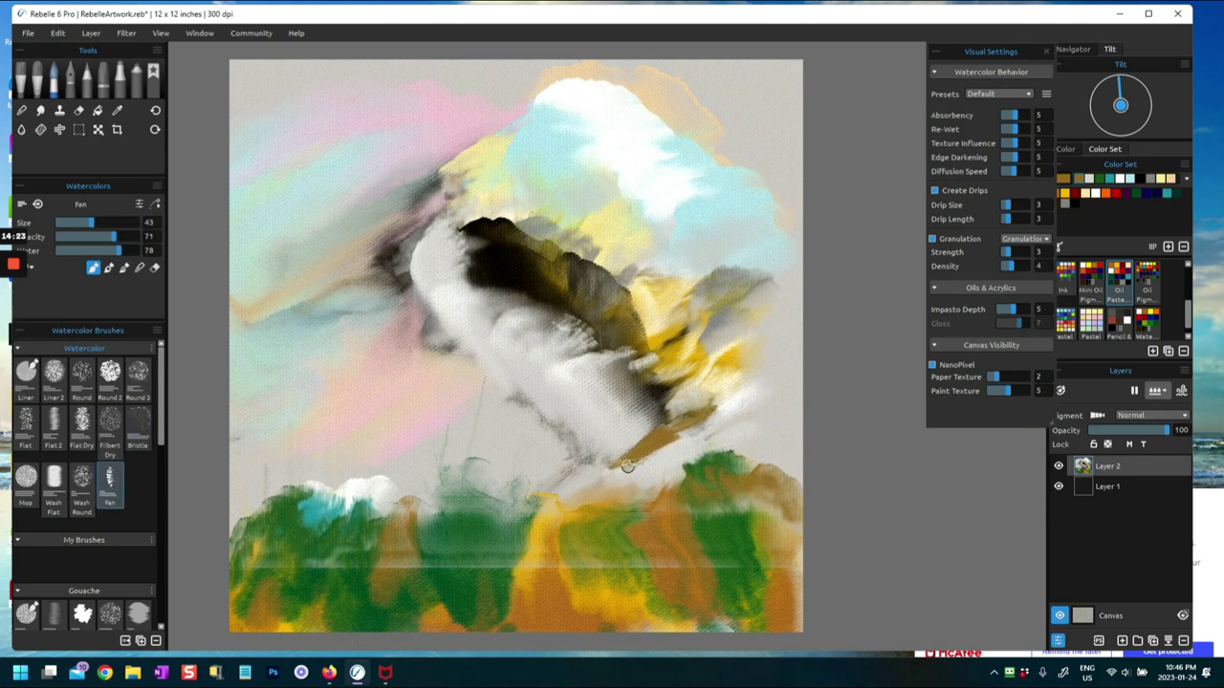
{"action": "left_click_drag", "start_coordinate": [717, 415], "coordinate": [674, 447]}
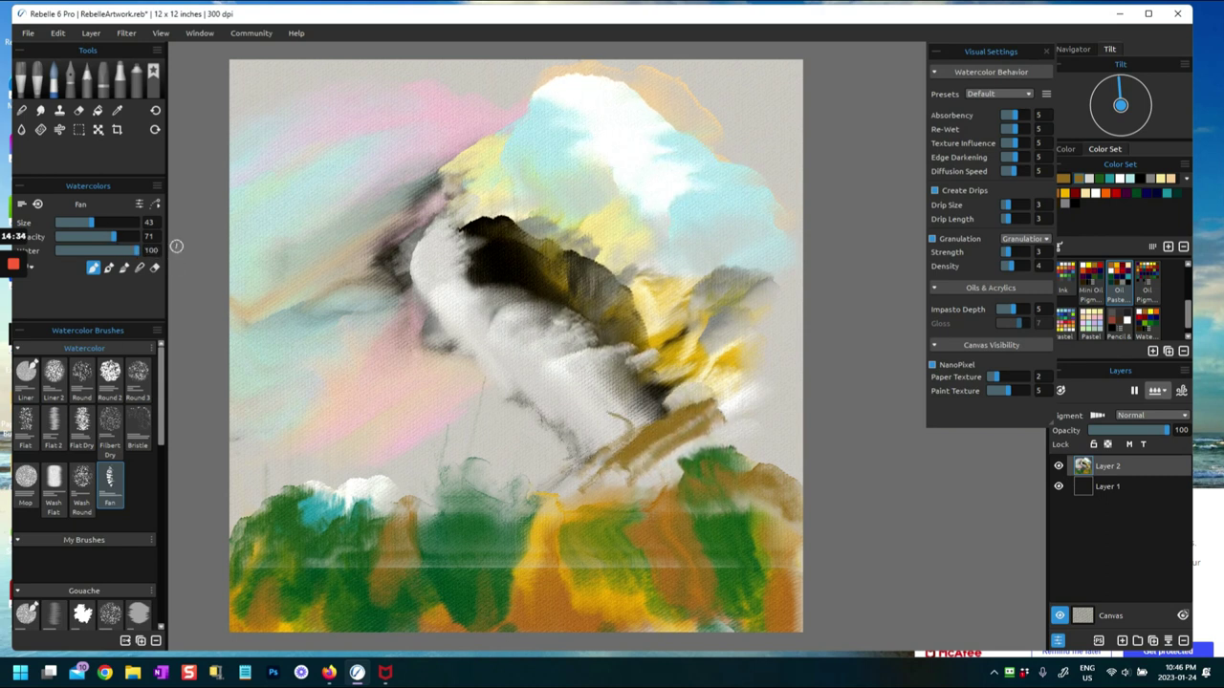
{"action": "left_click", "coordinate": [136, 225]}
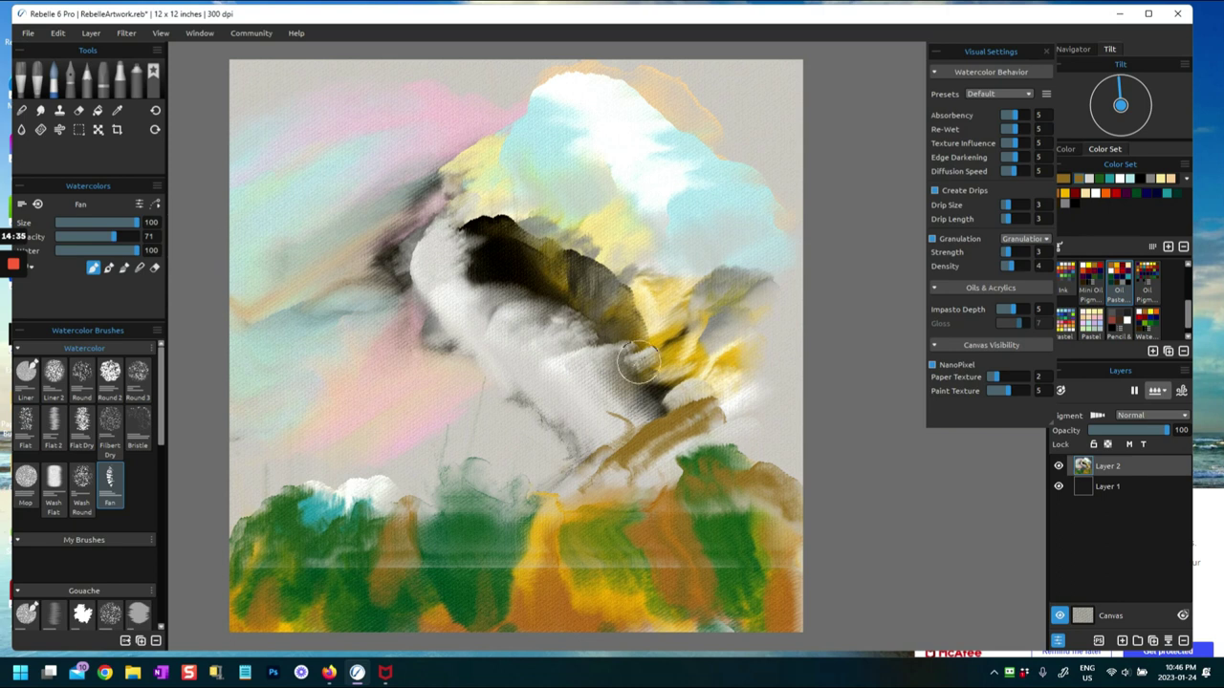
{"action": "mouse_move", "coordinate": [622, 471]}
{"action": "left_mouse_down"}
{"action": "mouse_move", "coordinate": [651, 453]}
{"action": "mouse_move", "coordinate": [651, 483]}
{"action": "left_mouse_up"}
{"action": "left_click_drag", "start_coordinate": [727, 416], "coordinate": [684, 461]}
{"action": "mouse_move", "coordinate": [744, 429]}
{"action": "left_mouse_down"}
{"action": "mouse_move", "coordinate": [594, 457]}
{"action": "mouse_move", "coordinate": [583, 501]}
{"action": "left_mouse_up"}
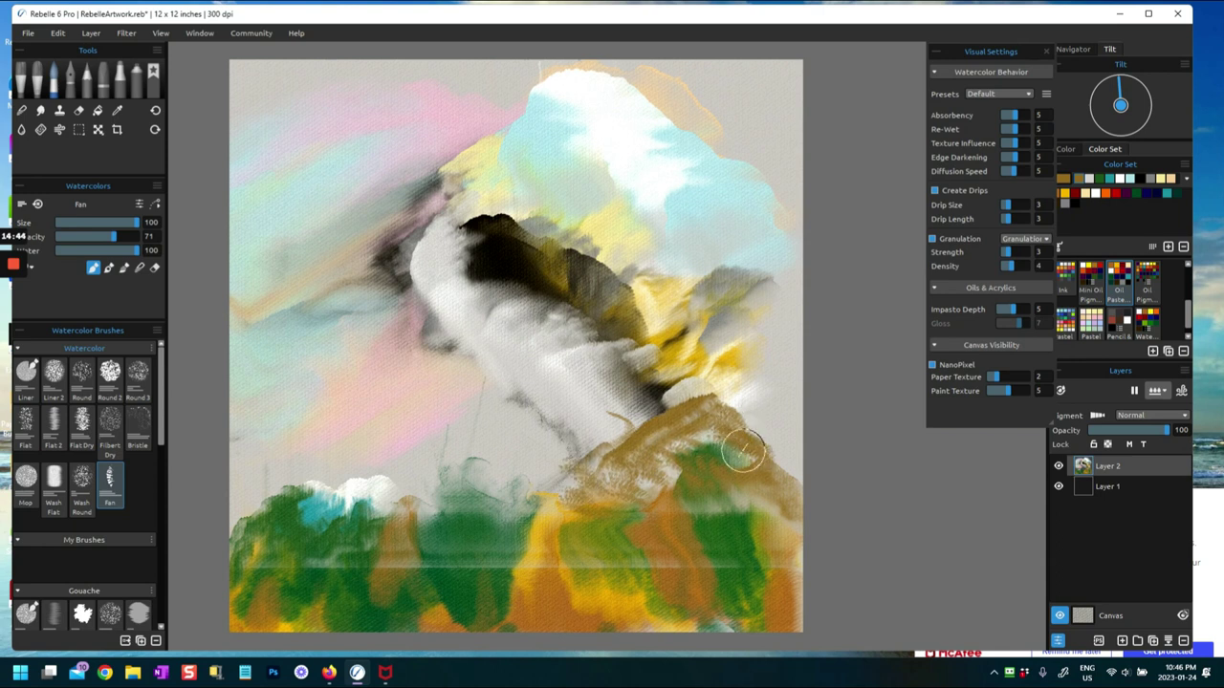
Step: Blow the wet brown hill and the paint above it with the Blow tool at Size 83, and return to the watercolor Fan brush
{"action": "left_click", "coordinate": [59, 129]}
{"action": "mouse_move", "coordinate": [636, 478]}
{"action": "left_mouse_down"}
{"action": "mouse_move", "coordinate": [650, 523]}
{"action": "mouse_move", "coordinate": [616, 477]}
{"action": "mouse_move", "coordinate": [681, 501]}
{"action": "mouse_move", "coordinate": [660, 431]}
{"action": "mouse_move", "coordinate": [714, 484]}
{"action": "mouse_move", "coordinate": [698, 435]}
{"action": "mouse_move", "coordinate": [763, 463]}
{"action": "left_mouse_up"}
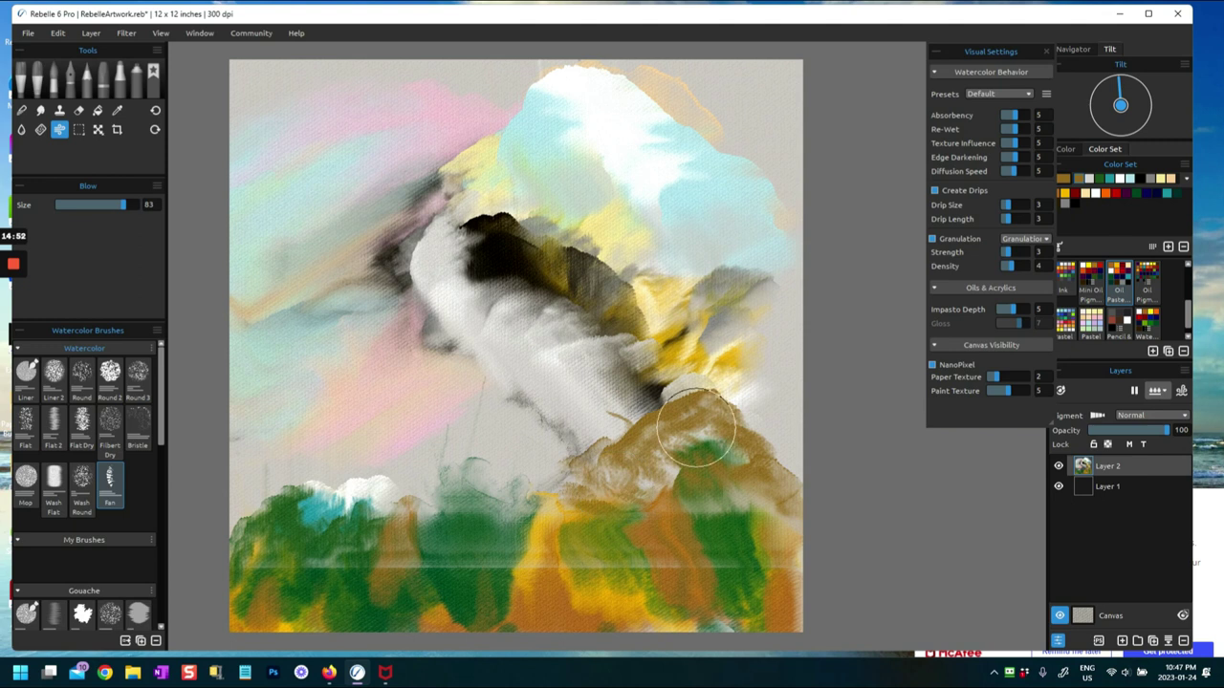
{"action": "left_click_drag", "start_coordinate": [609, 414], "coordinate": [715, 330]}
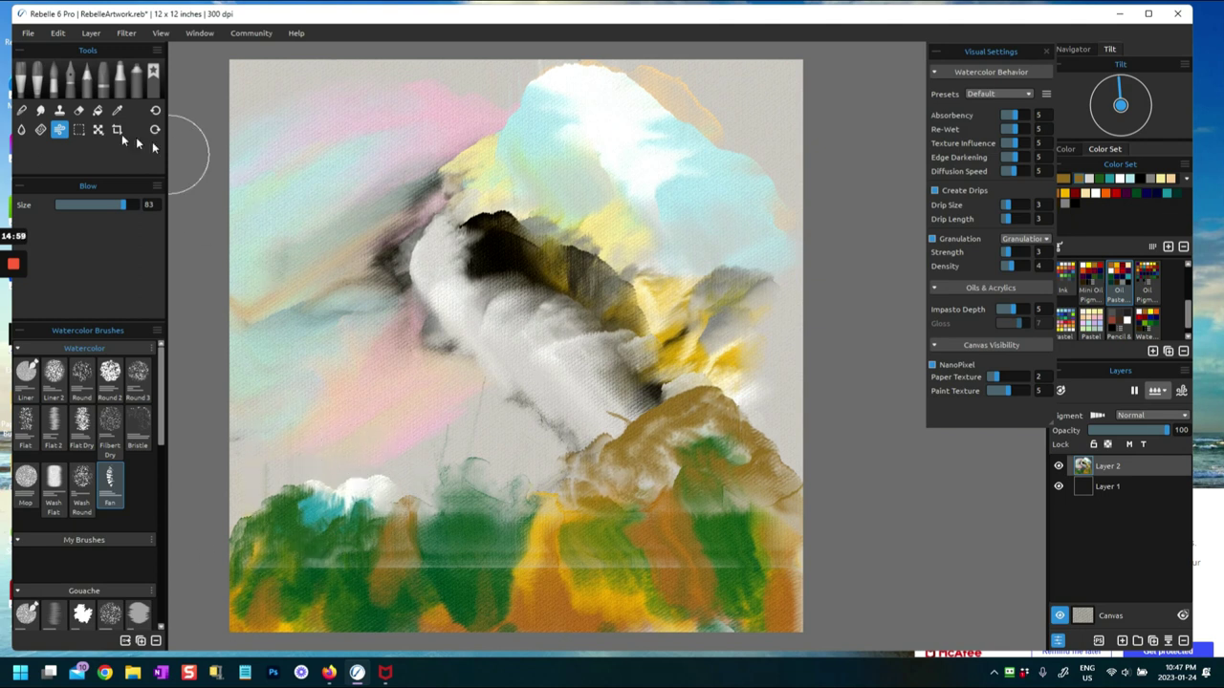
{"action": "left_click", "coordinate": [54, 88]}
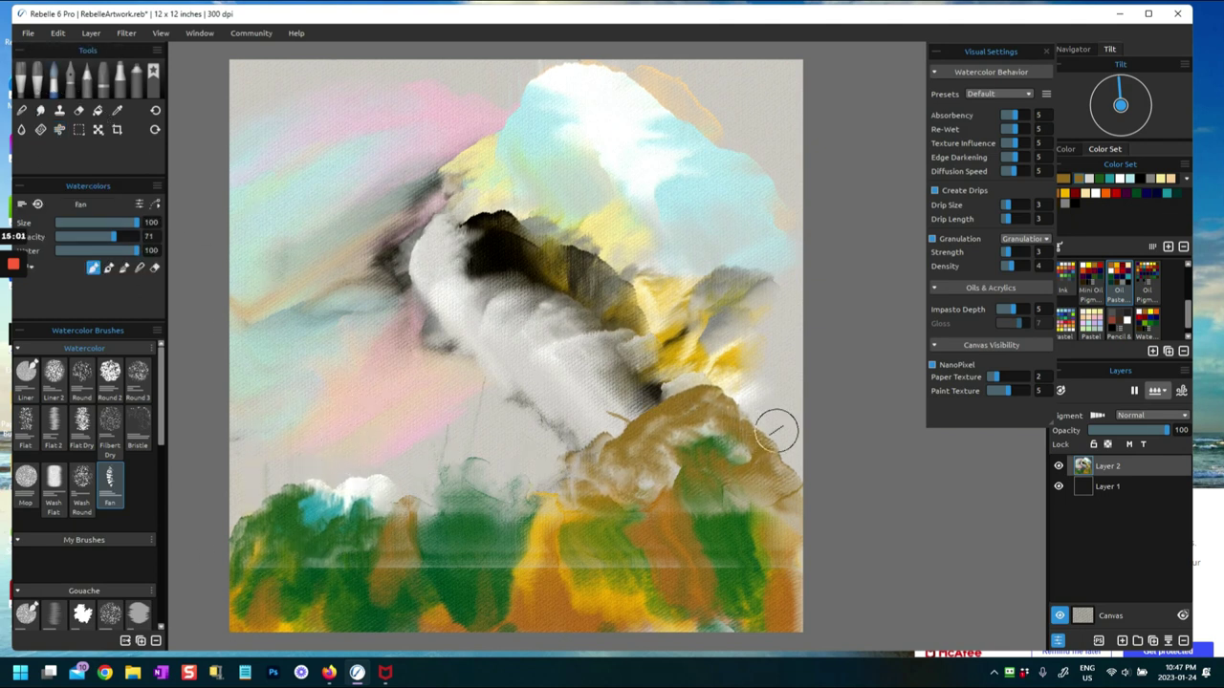